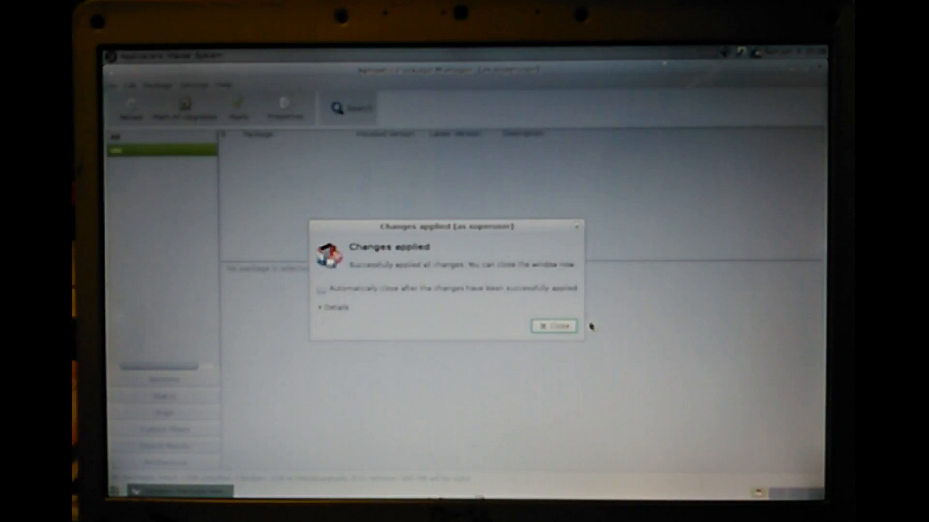
Step: Close Synaptic Package Manager along with its applied-changes message and launch the Krfb desktop sharing application
click(571, 328)
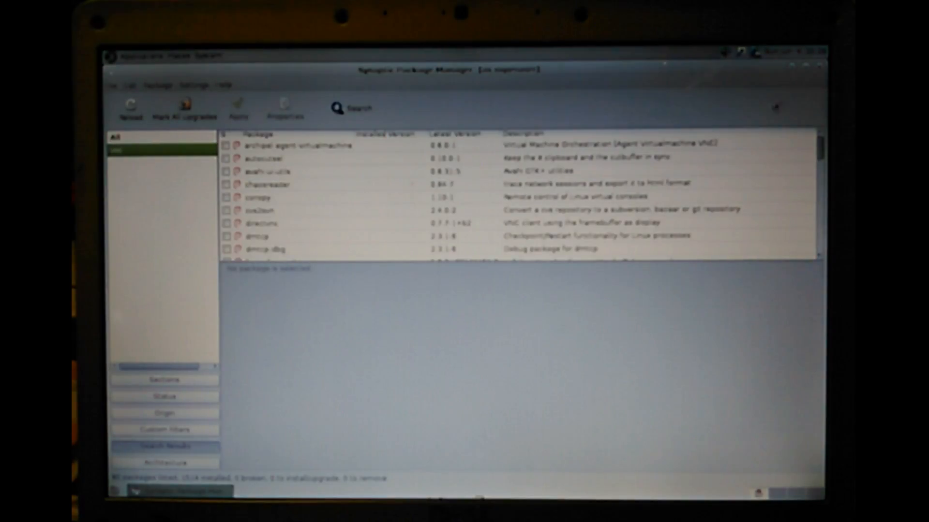
click(820, 68)
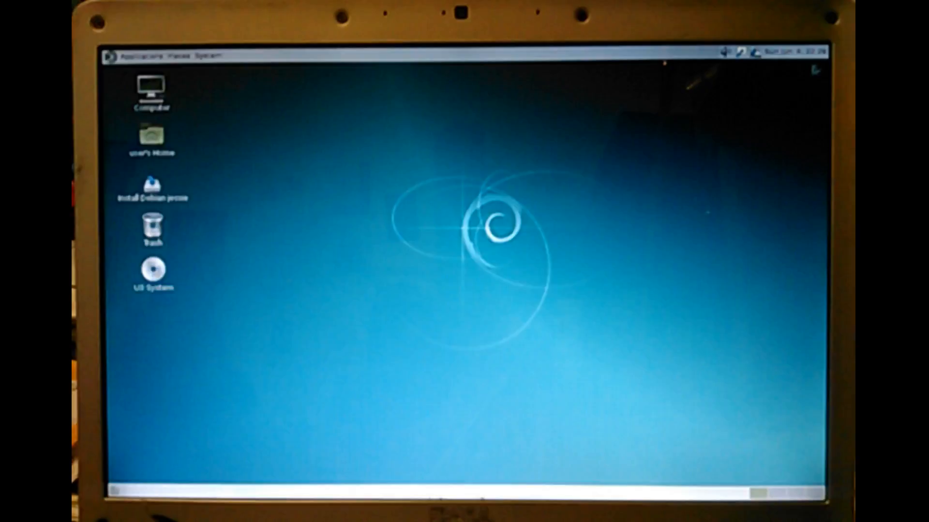
click(150, 58)
mouse_move(190, 128)
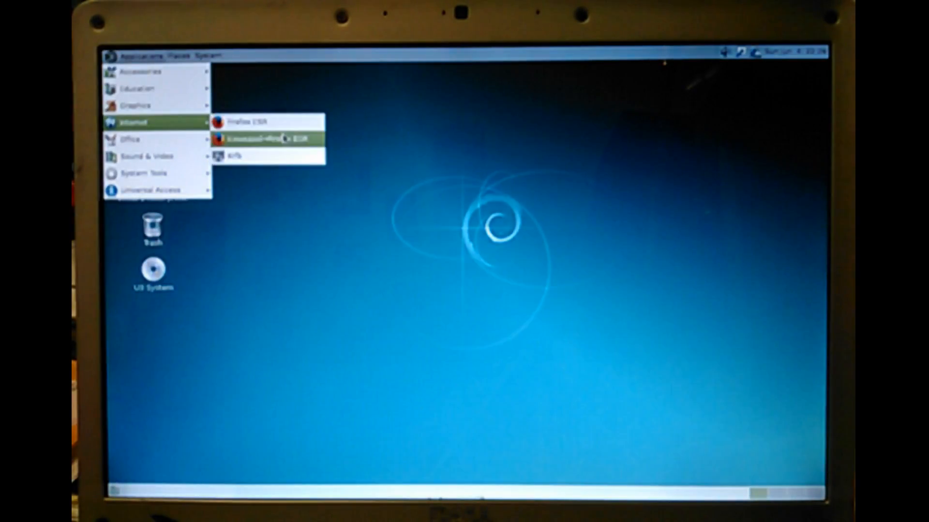
click(277, 153)
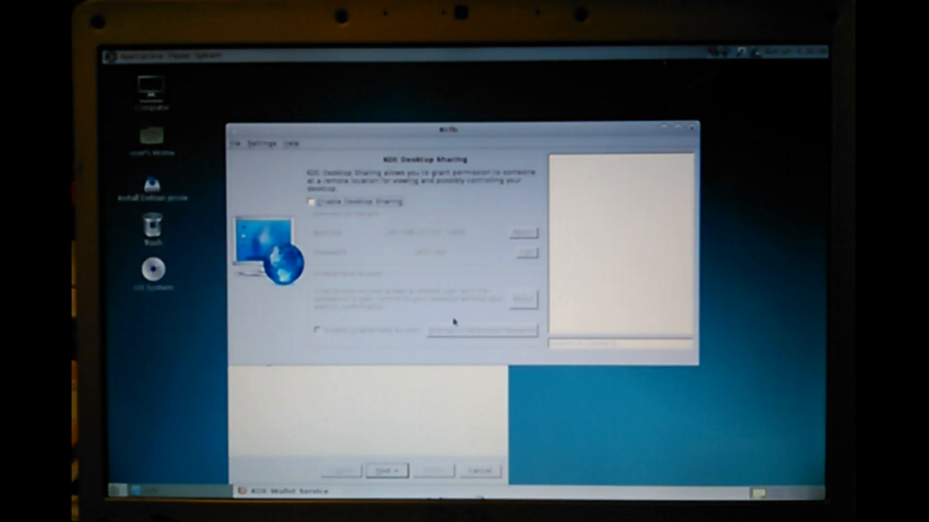
click(382, 396)
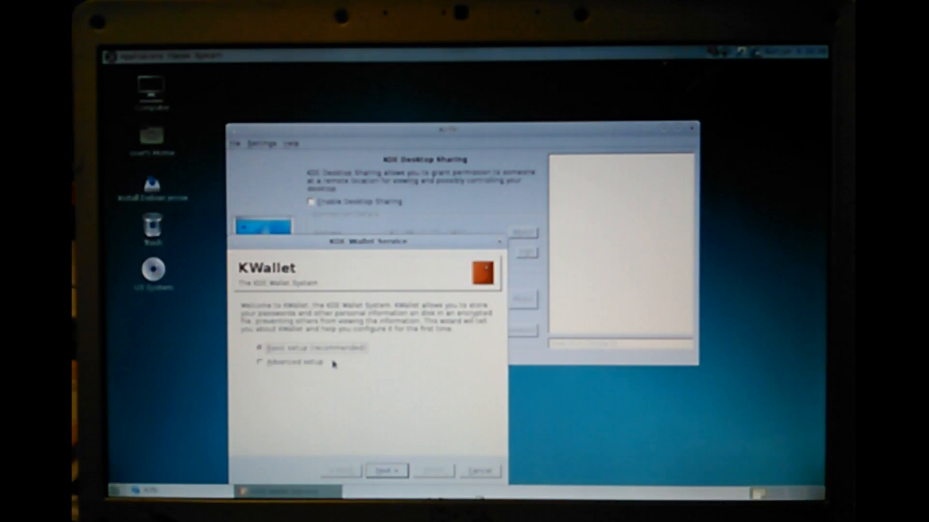
click(393, 472)
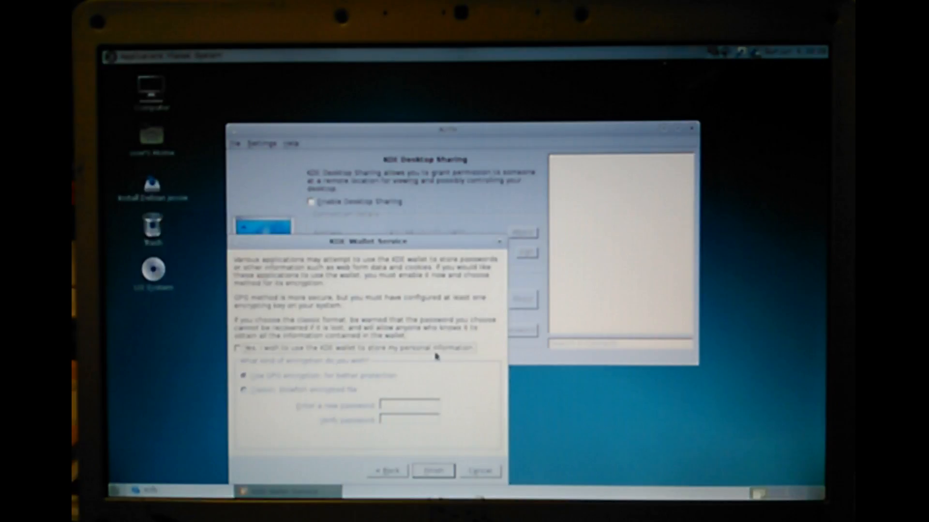
click(238, 349)
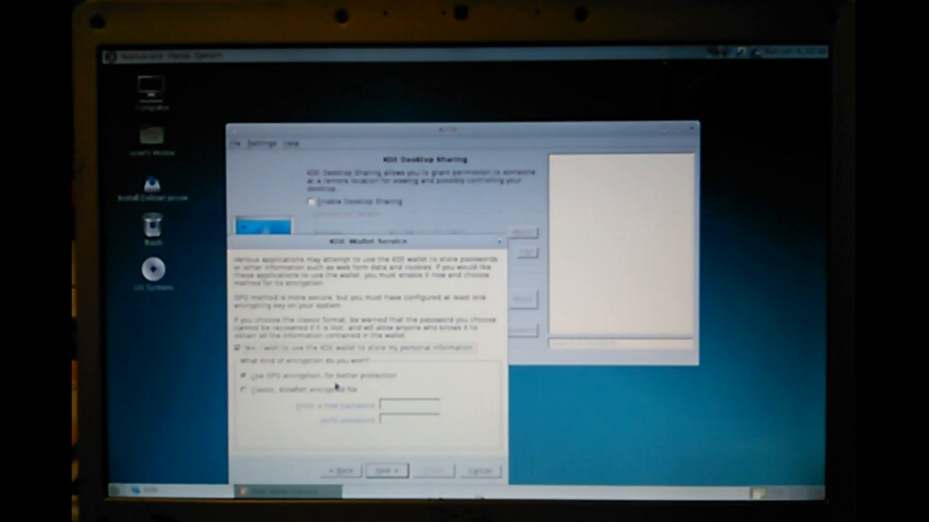
click(245, 390)
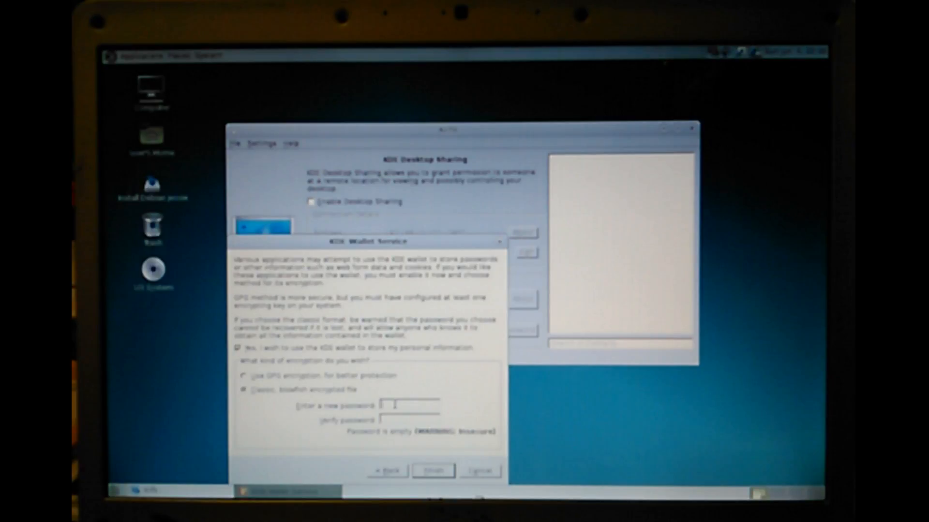
click(242, 376)
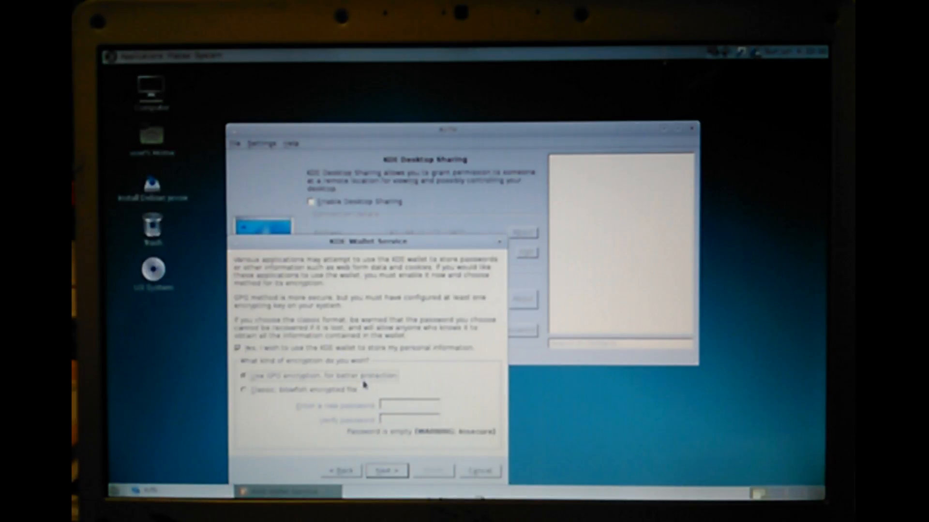
click(396, 476)
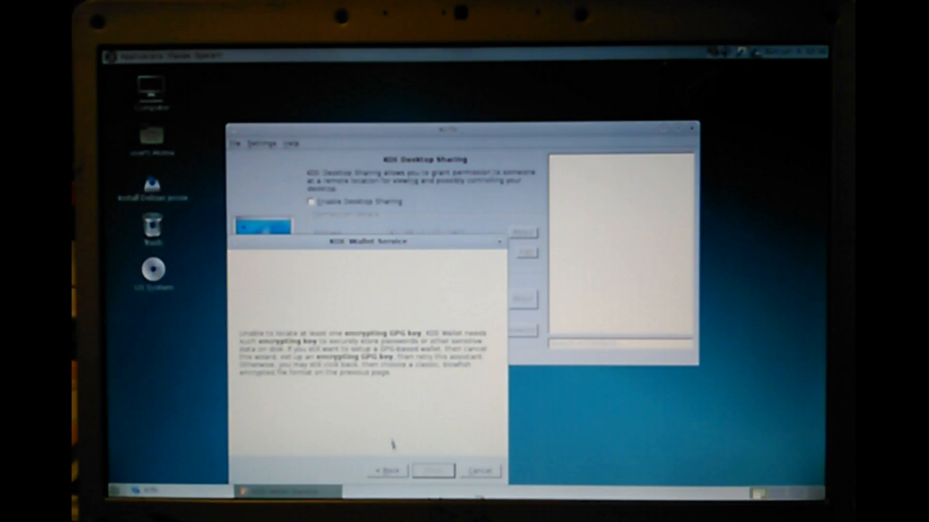
click(388, 471)
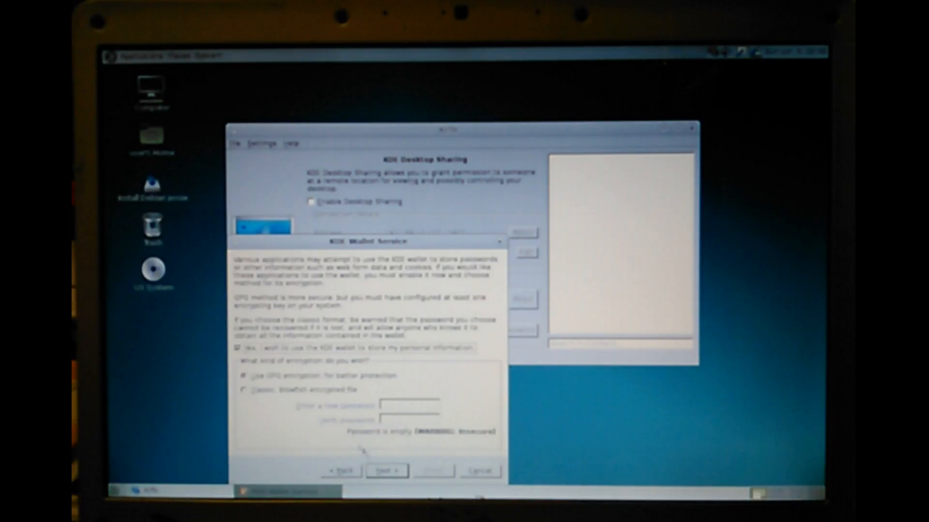
click(243, 392)
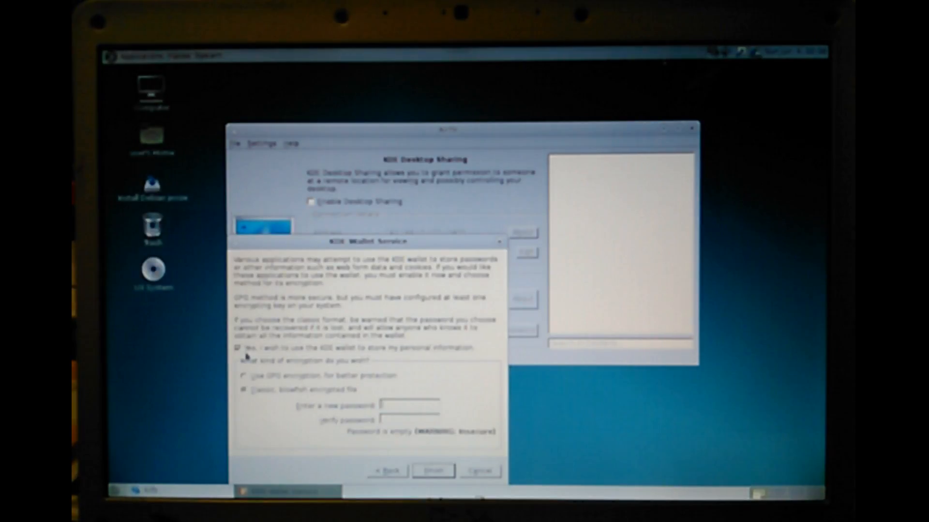
click(238, 348)
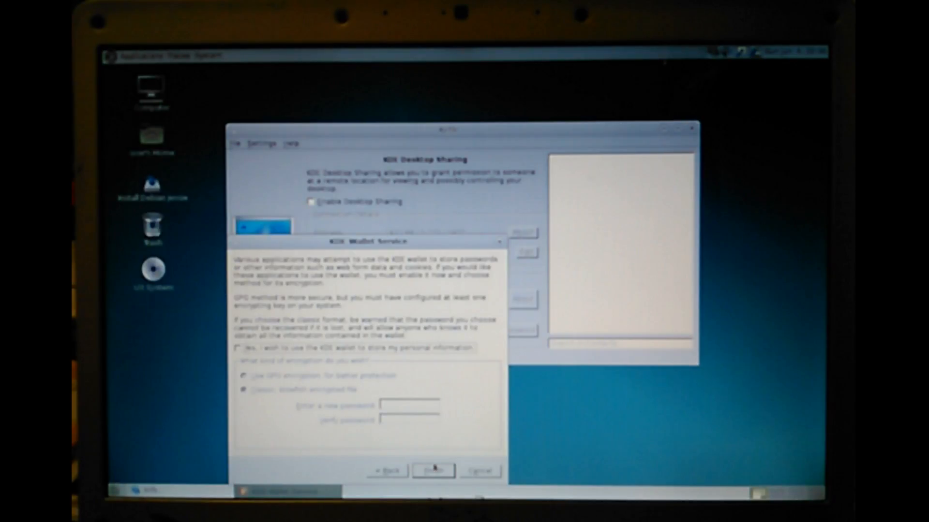
click(240, 349)
click(239, 348)
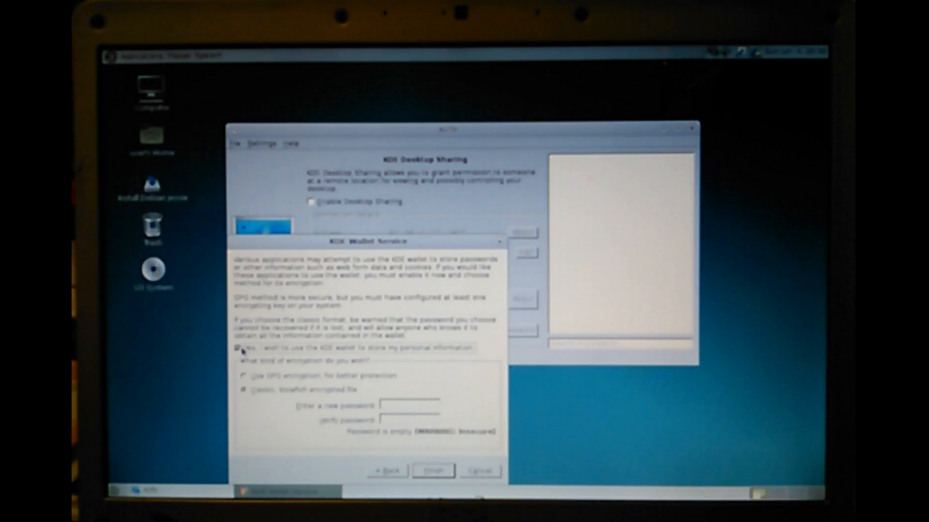
Step: Cancel the KDE Wallet setup wizard and enable KDE desktop sharing
click(476, 472)
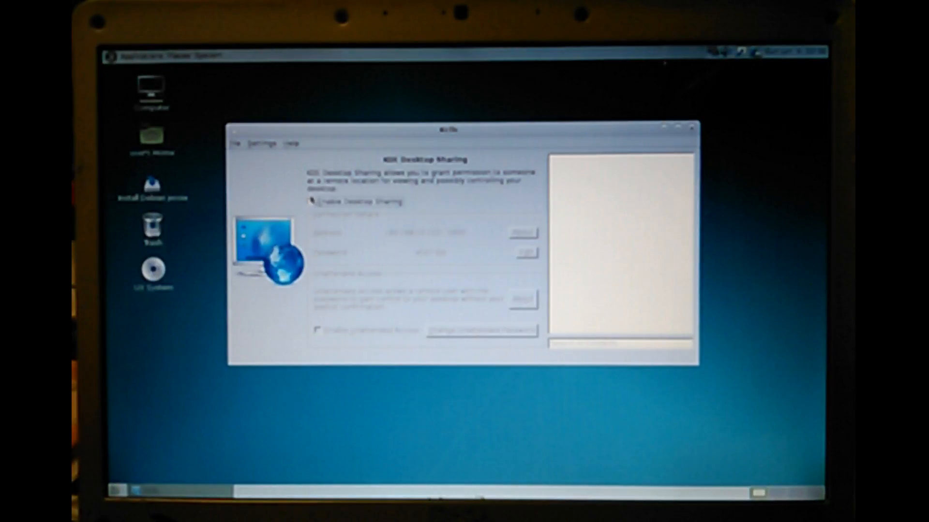
click(311, 203)
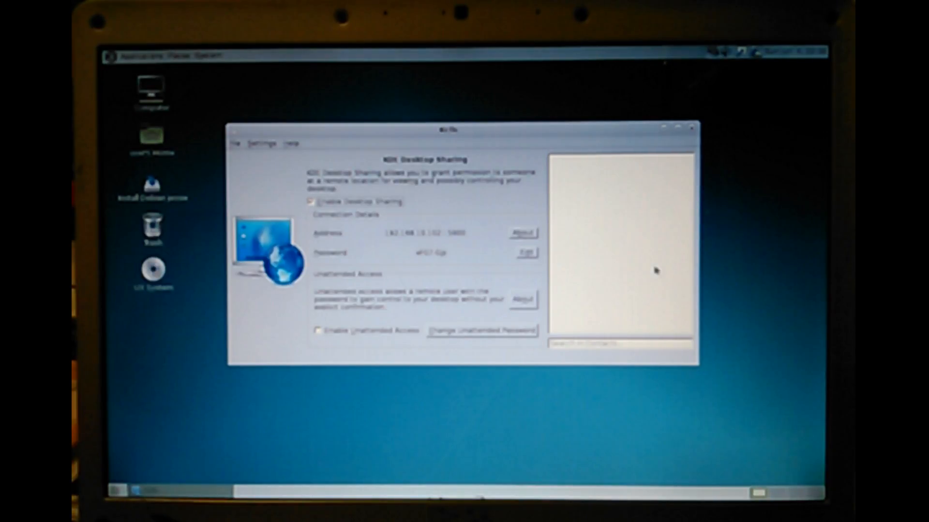
Step: Replace the desktop sharing connection password with a new password
click(526, 255)
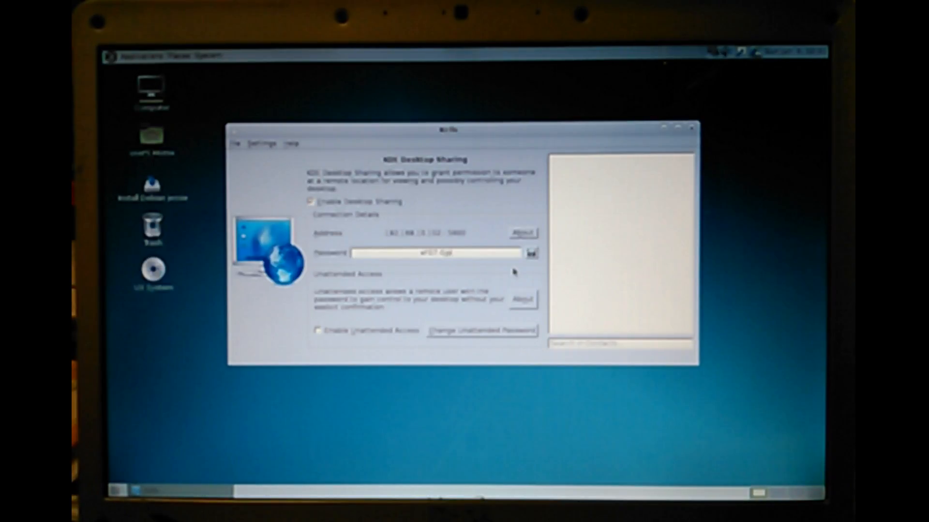
key(BackSpace)
key(BackSpace)
key(BackSpace)
key(BackSpace)
key(BackSpace)
key(BackSpace)
key(BackSpace)
key(BackSpace)
key(BackSpace)
key(BackSpace)
key(BackSpace)
Step: Close the desktop sharing window, reopen it to check the connection details, and close it again
click(692, 127)
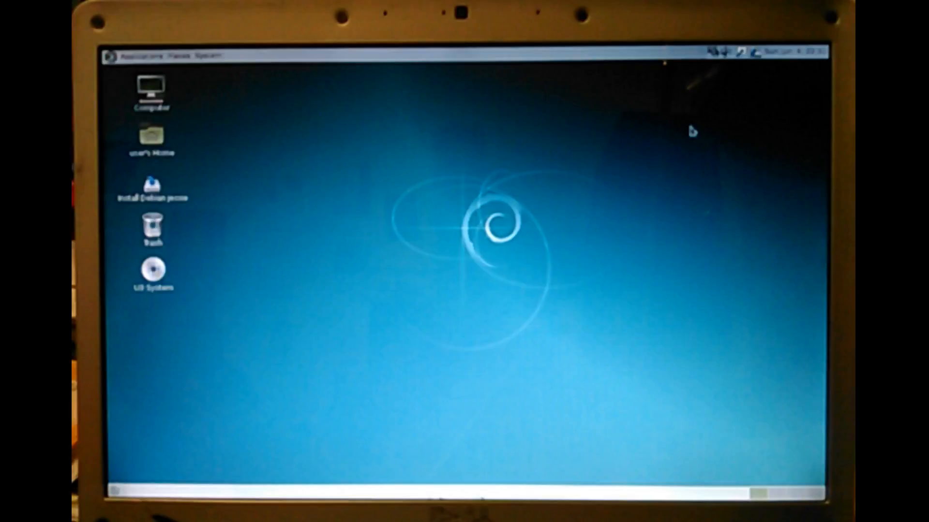
click(712, 54)
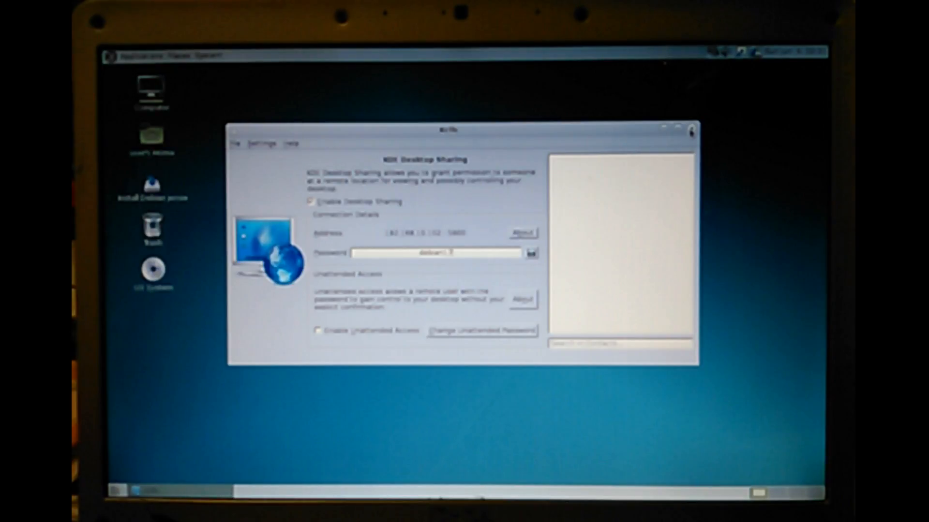
click(690, 129)
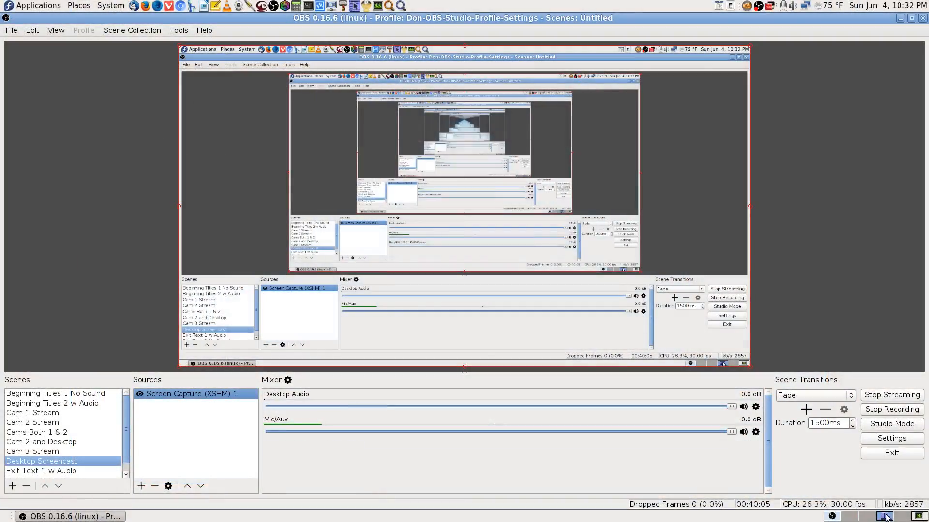
Step: Switch to an empty workspace on the other computer and open Remote Desktop Viewer
click(902, 517)
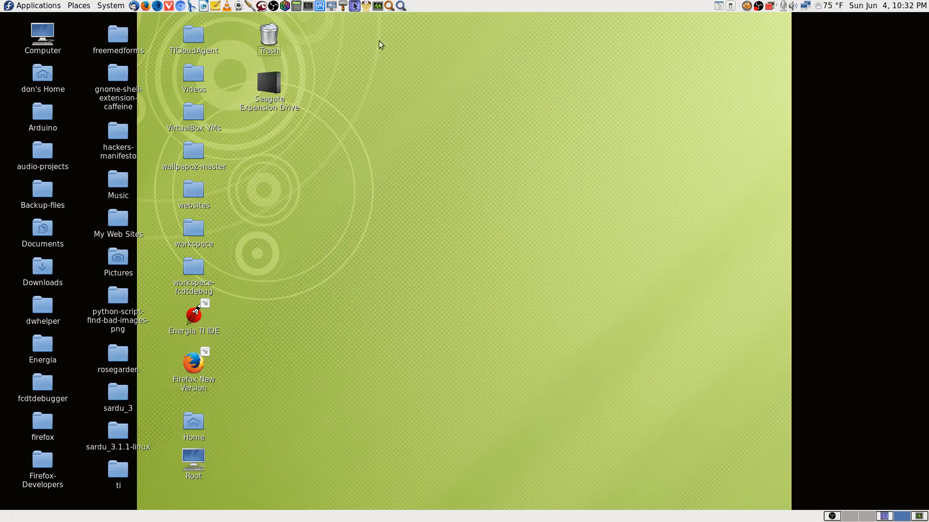
click(334, 6)
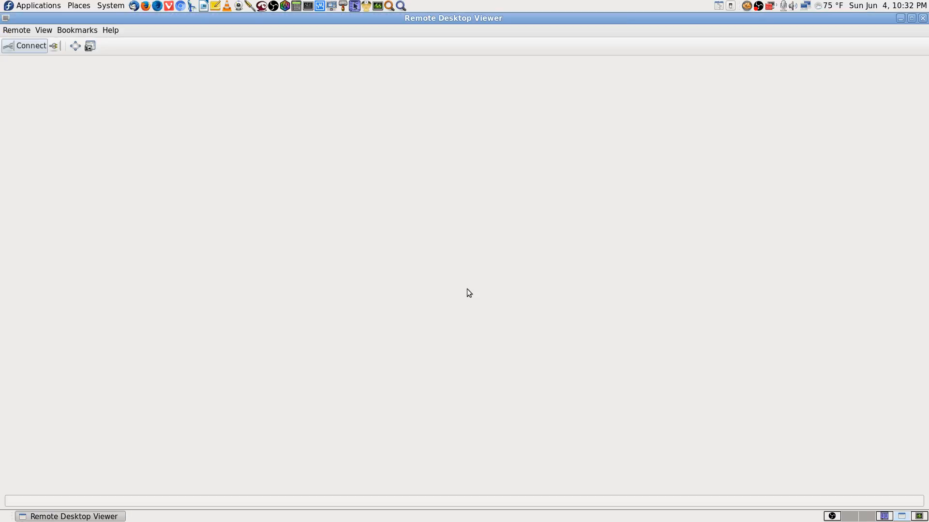
Step: Start a VNC connection to host 192.168.0.101 with scaling and the aspect ratio kept
click(26, 48)
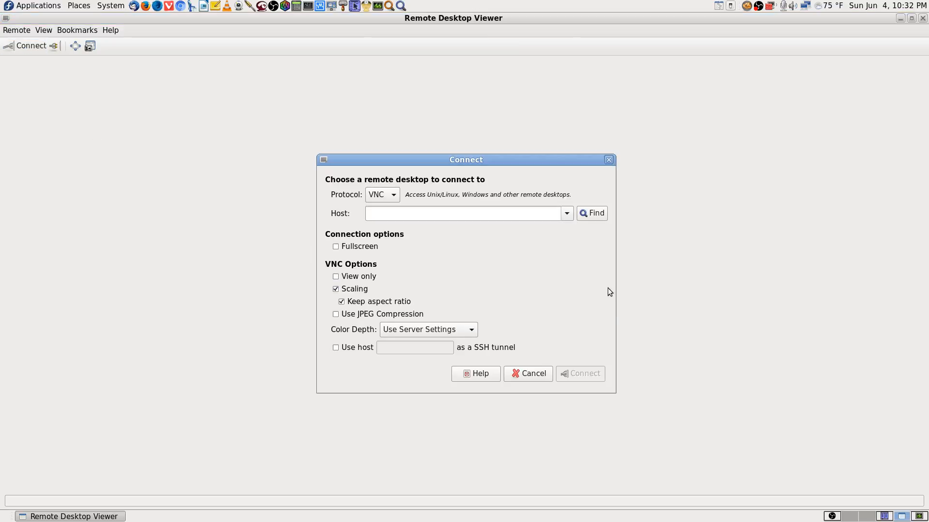
click(566, 213)
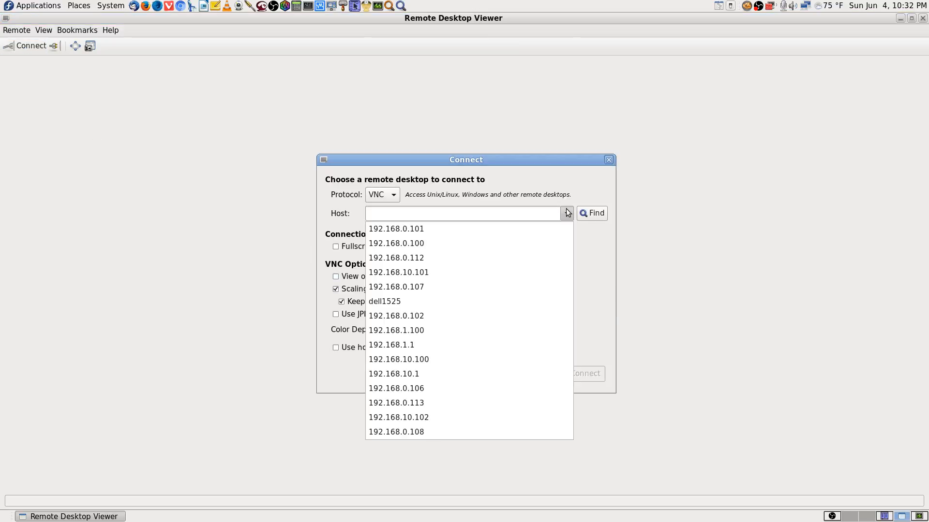
click(454, 230)
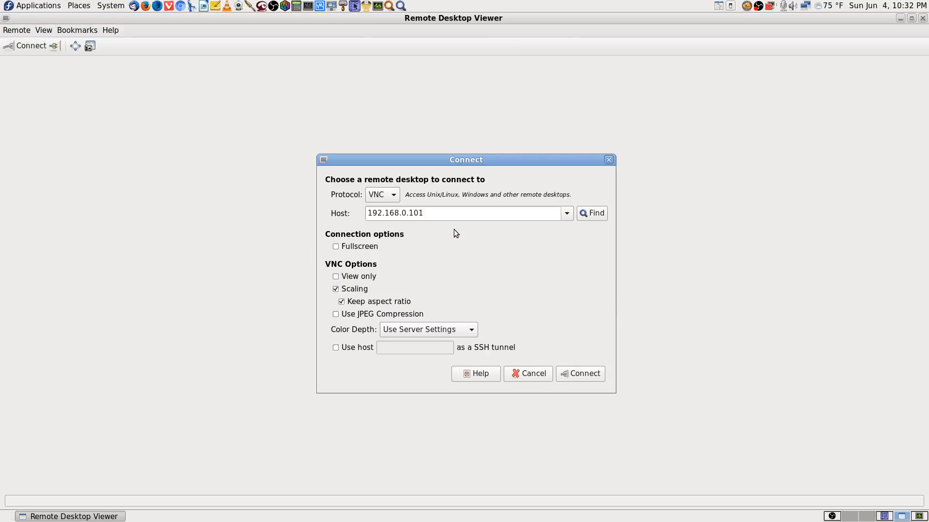
click(590, 376)
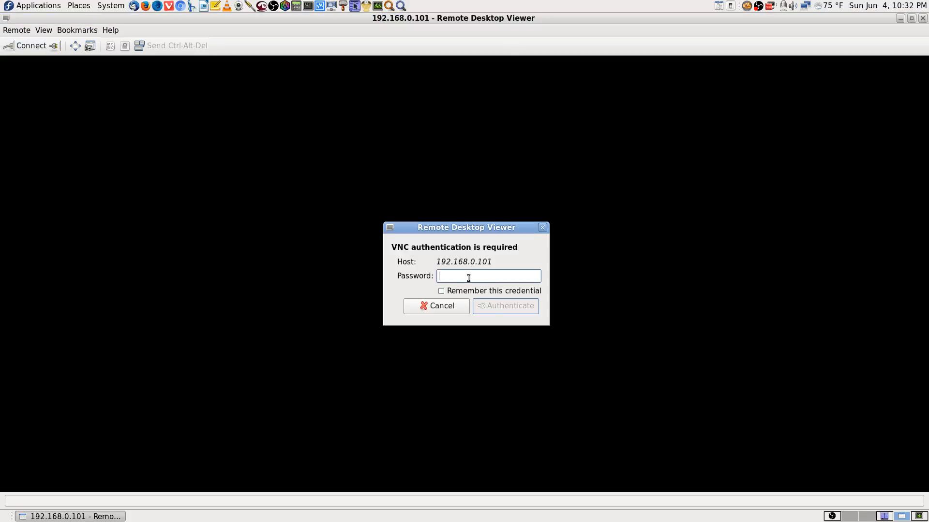
Step: Try to authenticate to host 192.168.0.101 with the VNC password and dismiss the resulting message
text(•)
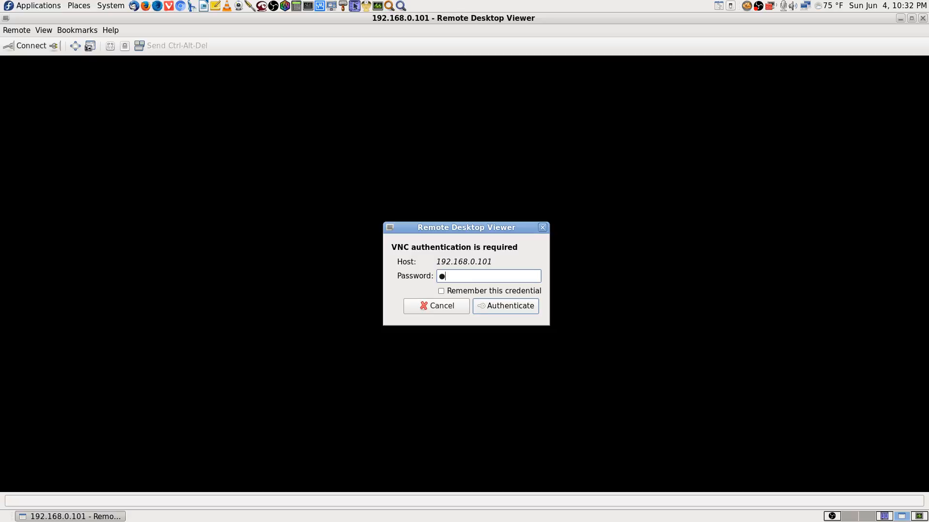
key(BackSpace)
text(••••••••)
key(Return)
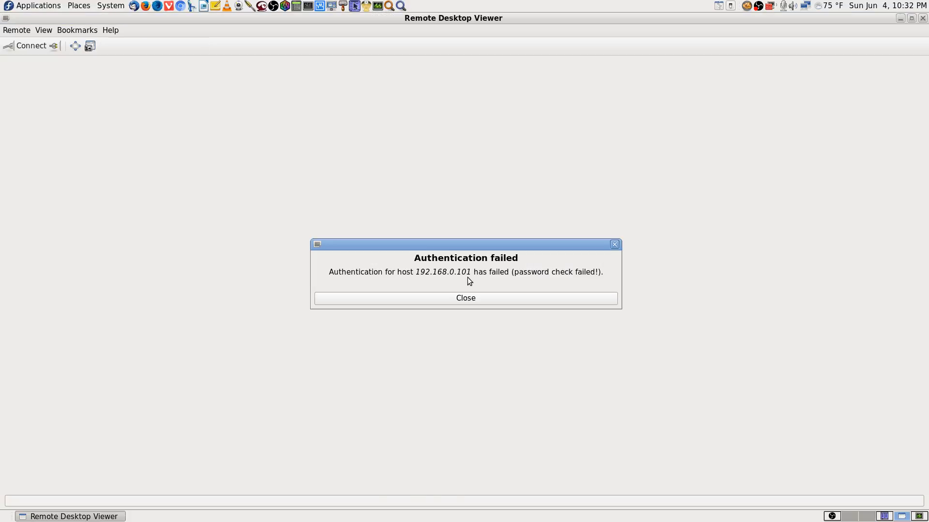
click(488, 299)
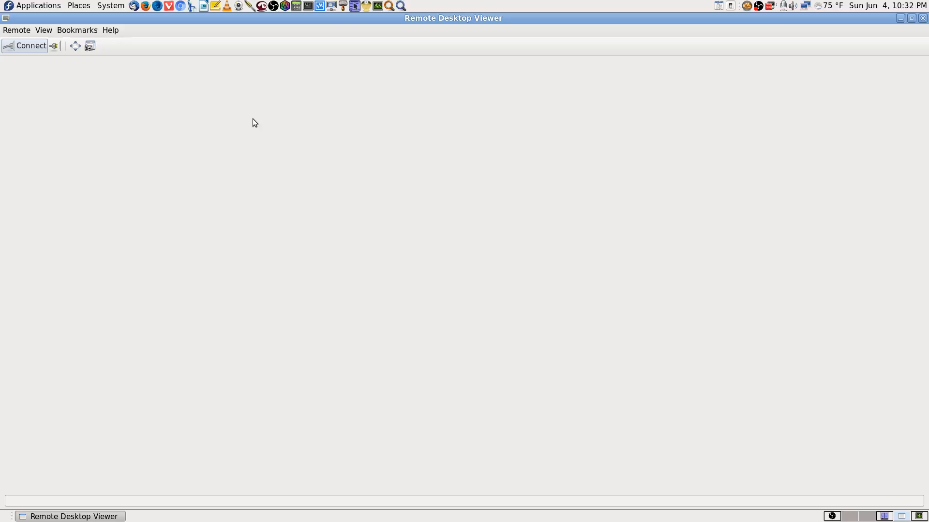
Step: Open another VNC connection to the recently used host 192.168.0.101
click(22, 48)
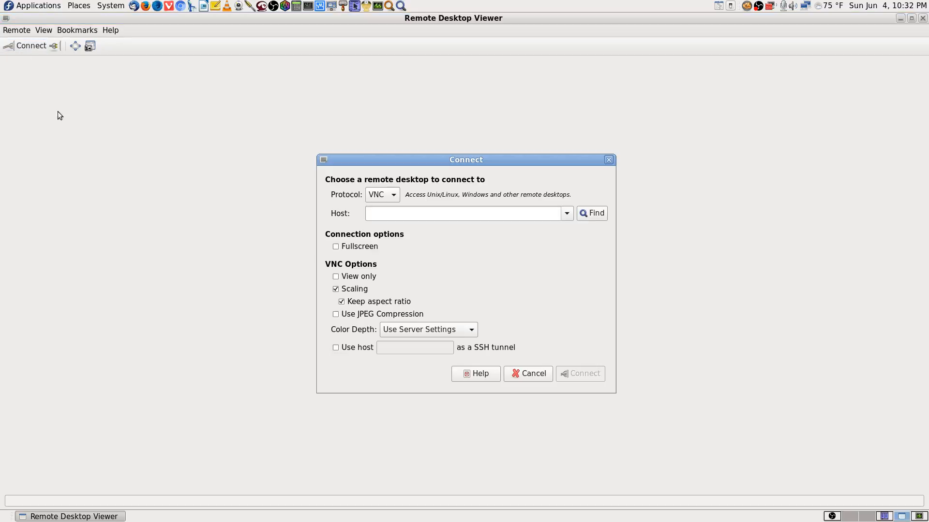
click(566, 214)
click(519, 231)
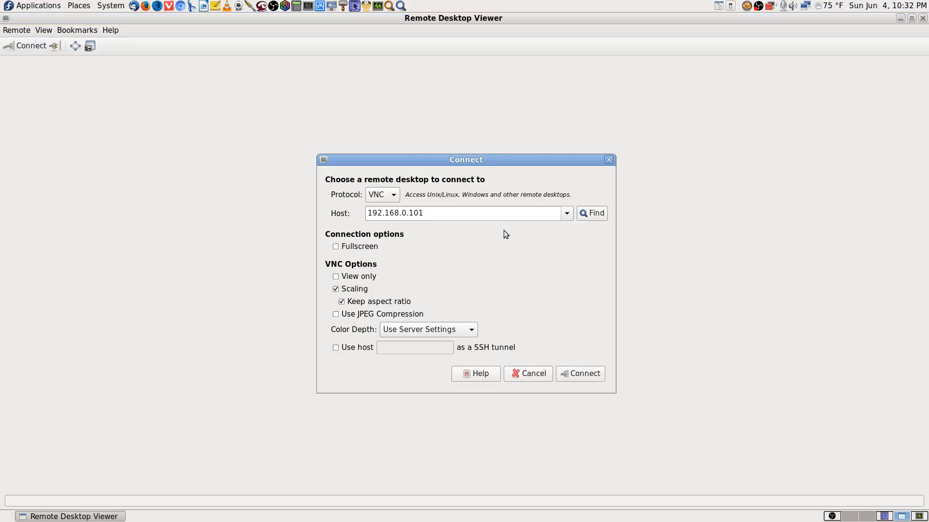
click(573, 375)
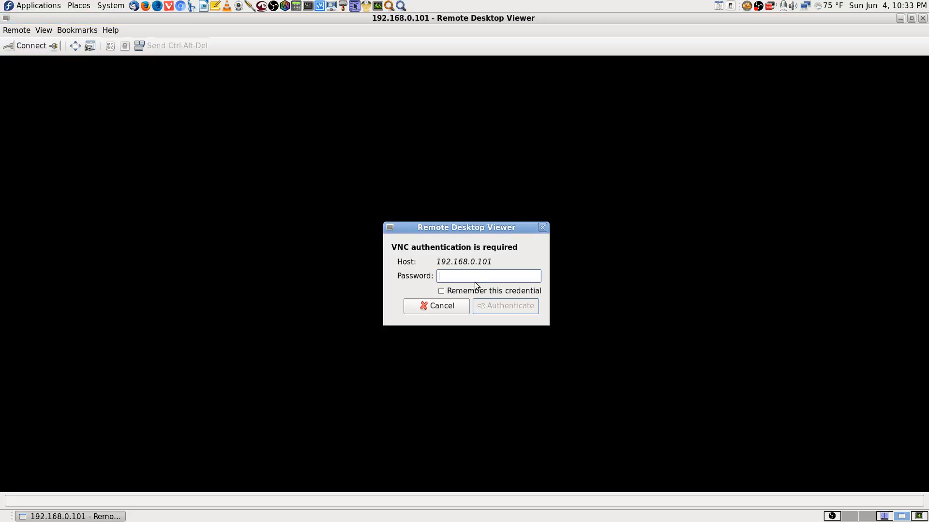
Step: Enter the VNC password in the authentication prompt for host 192.168.0.101
text(••••••)
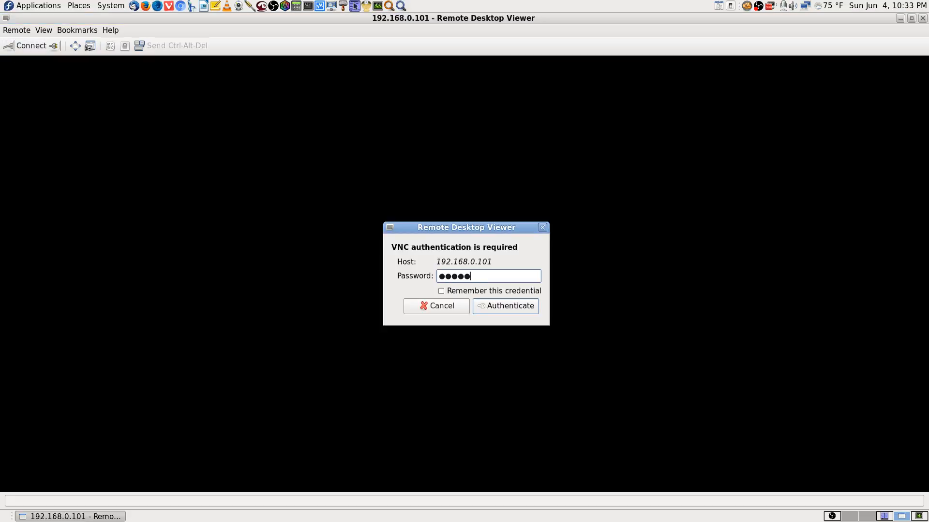
text(••)
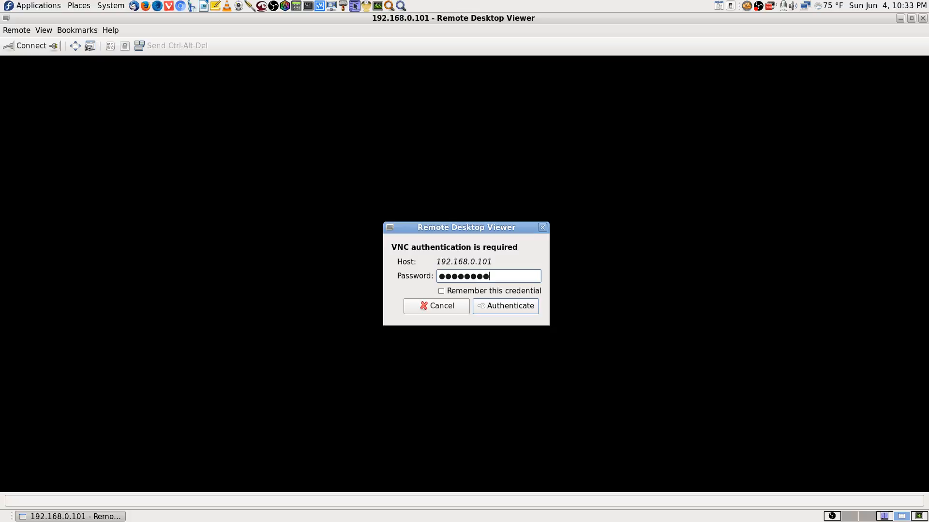
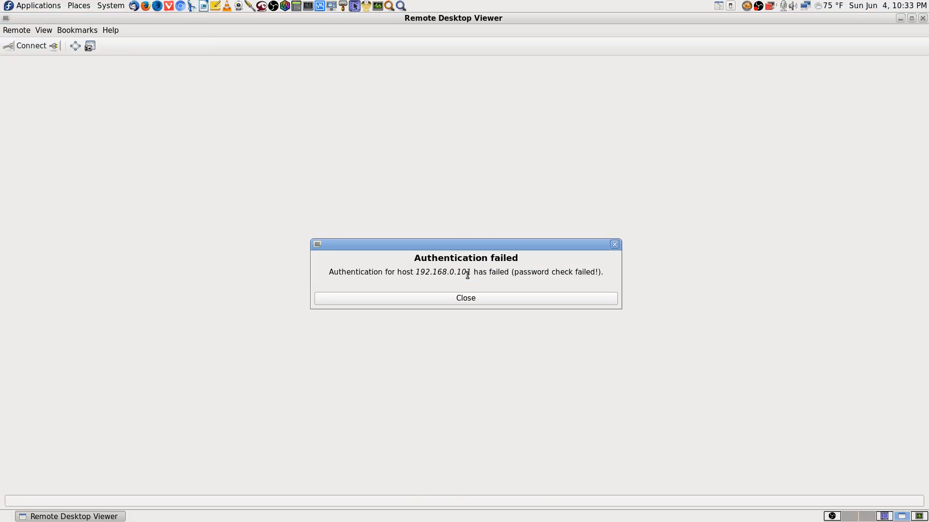
Step: Dismiss the authentication message and start another VNC connection to the recently used host 192.168.0.101
click(484, 298)
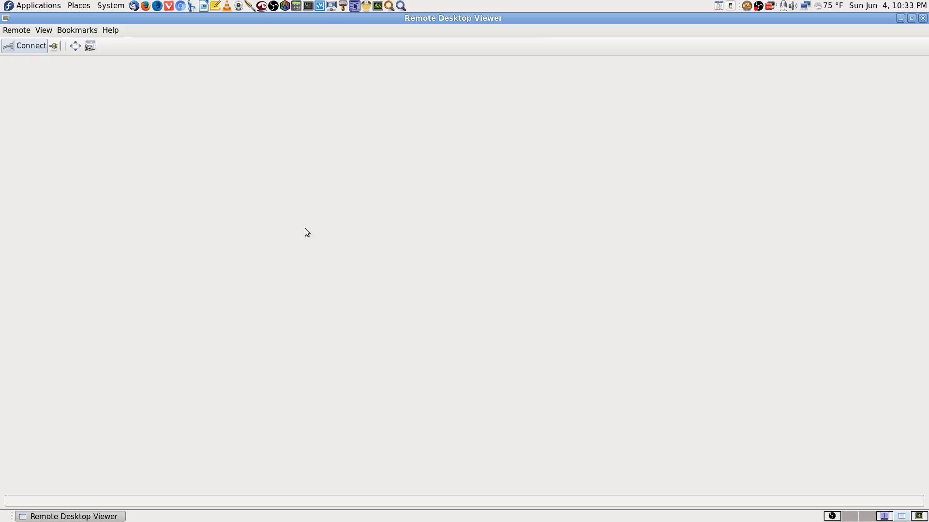
click(35, 48)
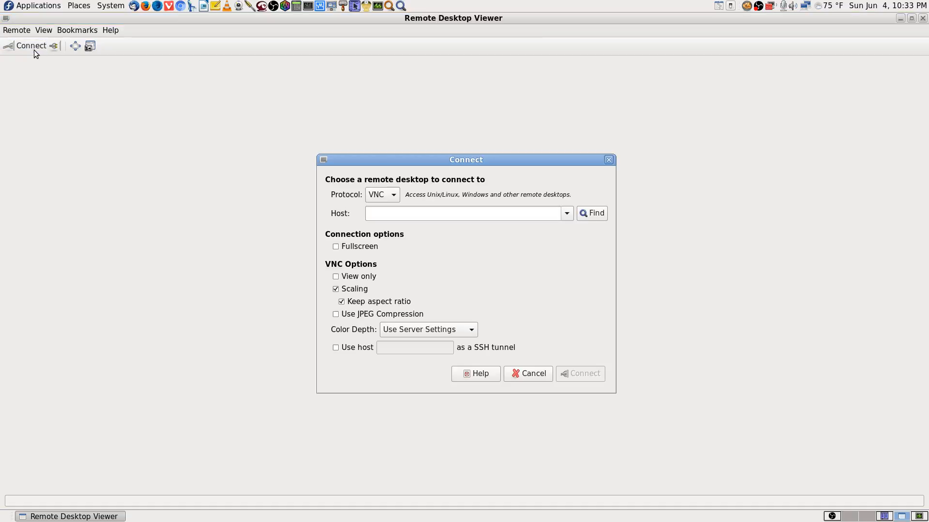
click(566, 213)
click(527, 232)
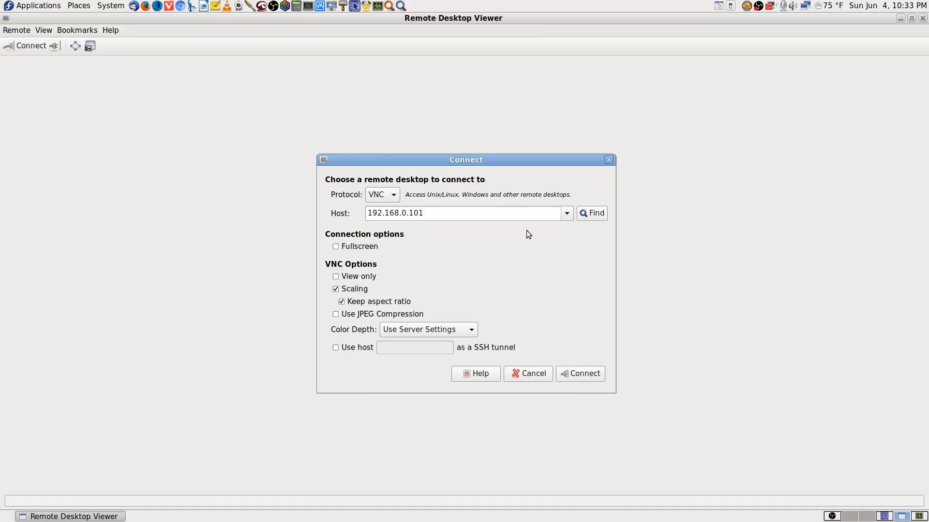
click(588, 375)
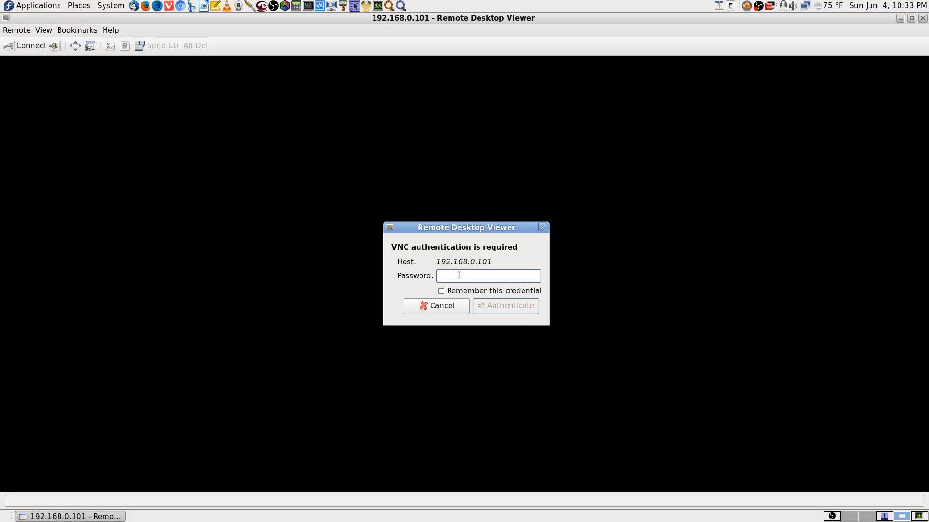
Step: Enter the VNC password for host 192.168.0.101 and authenticate
text(*****)
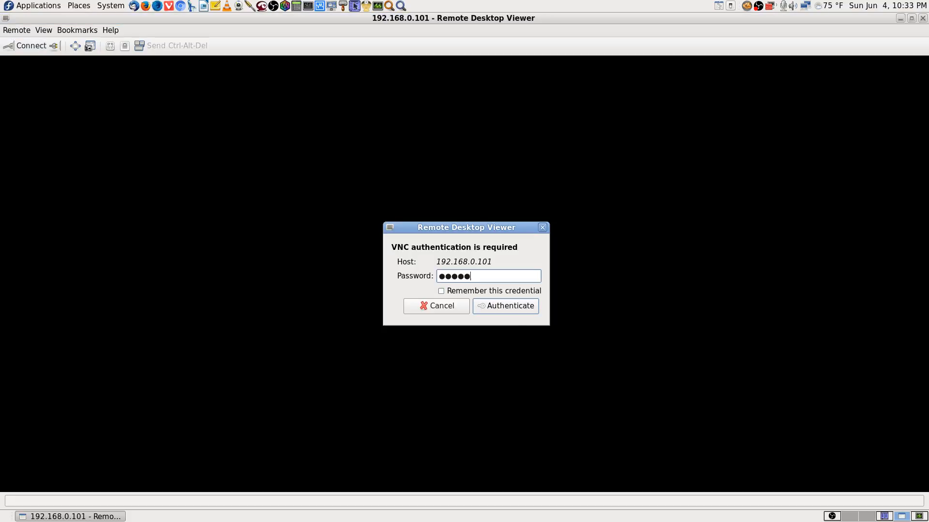
text(***)
key(Return)
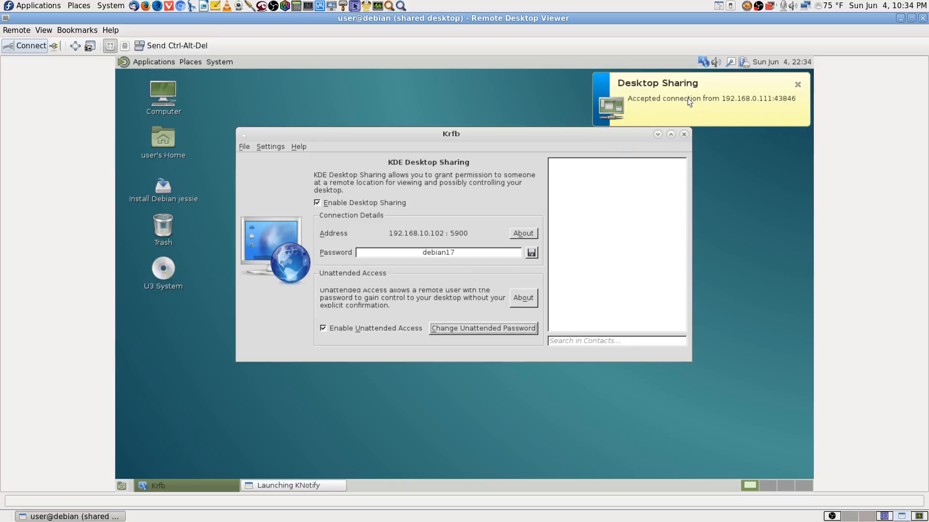
Step: Reopen Krfb on the remote desktop, save its desktop sharing password, and close the window
click(683, 134)
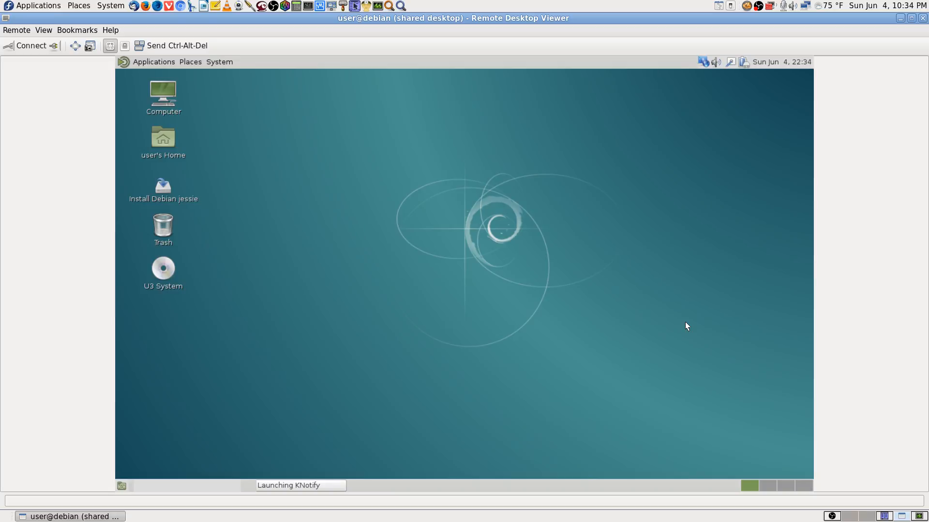
click(703, 61)
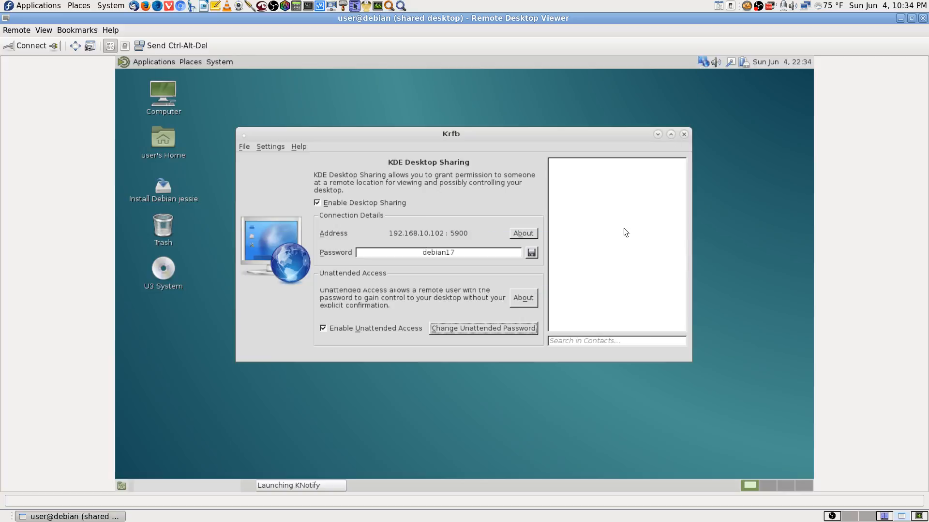
click(531, 251)
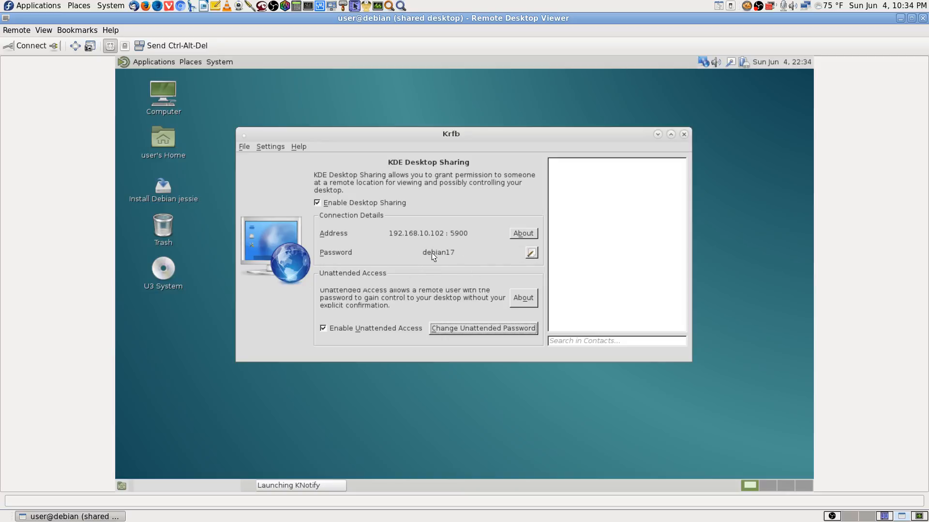
click(683, 134)
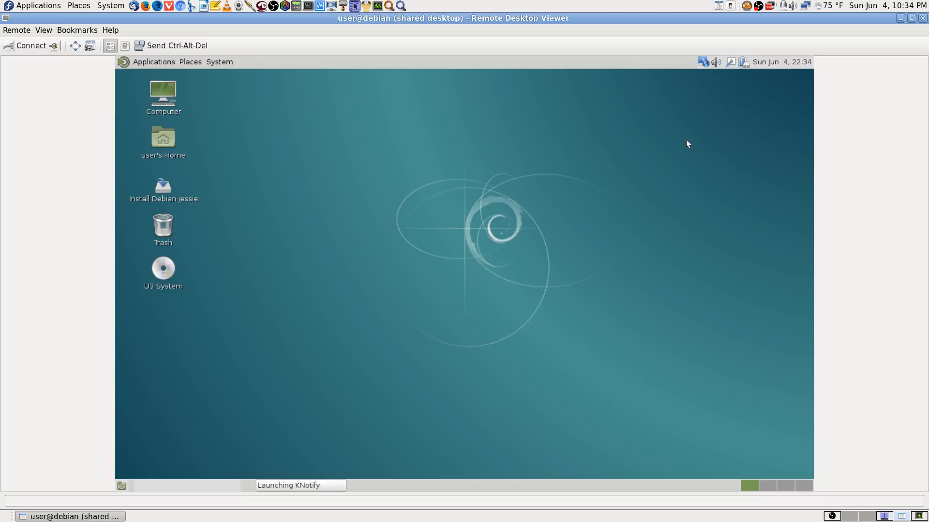
click(770, 486)
click(756, 485)
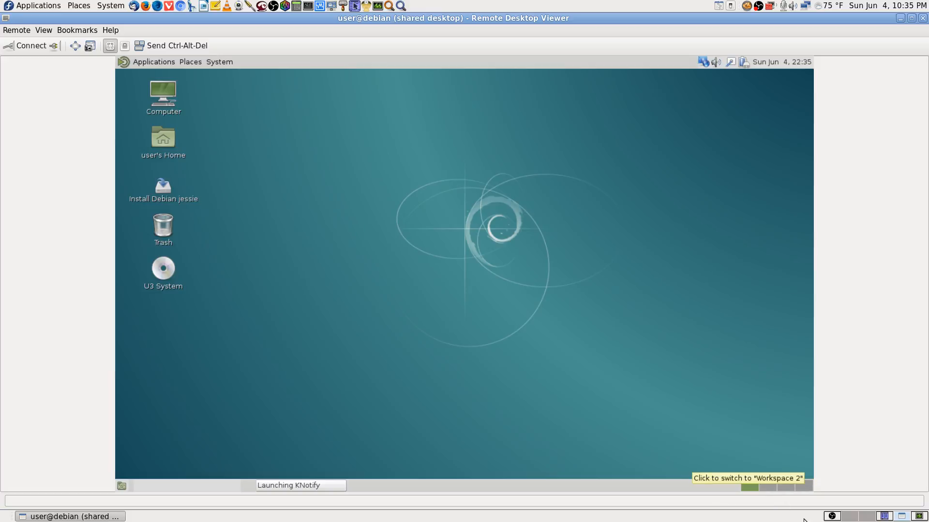
click(871, 517)
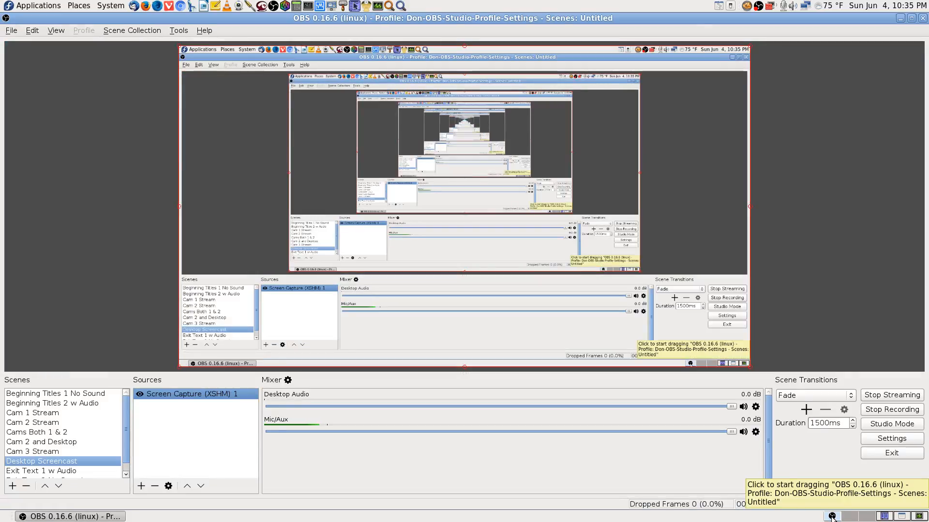
click(884, 517)
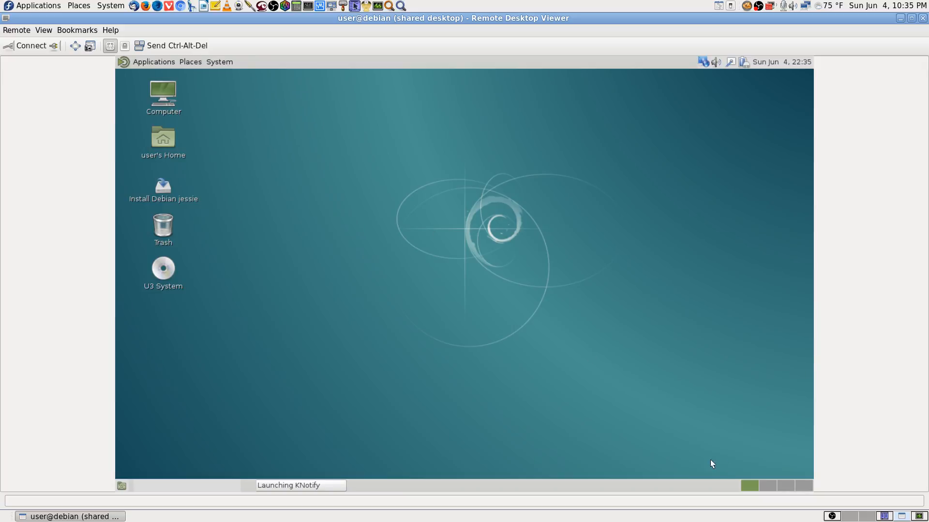
Step: Switch to Firefox and open the YouTube Live Dashboard from the browsing history
click(852, 517)
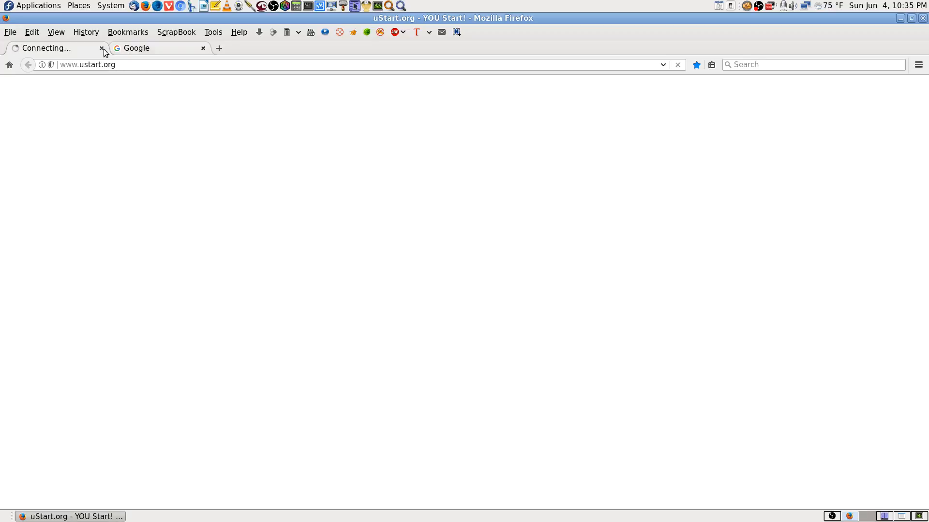
click(88, 33)
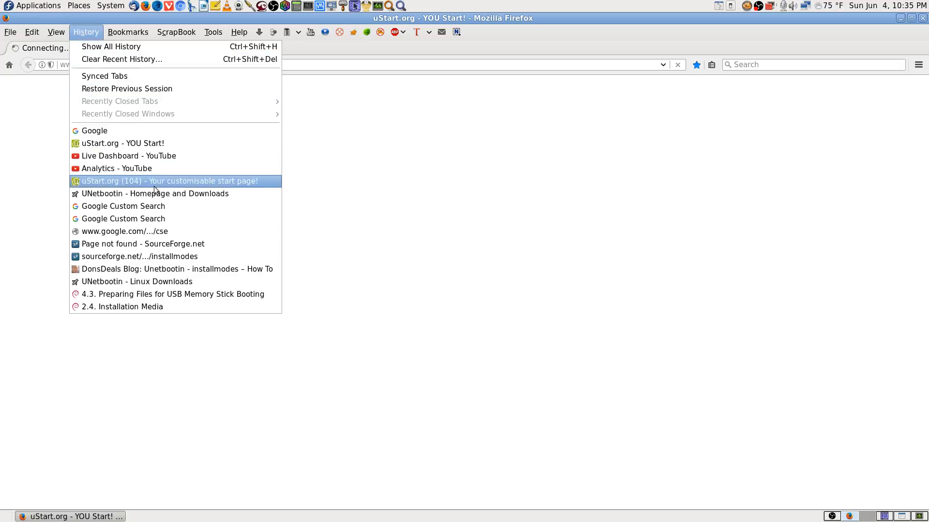
click(166, 156)
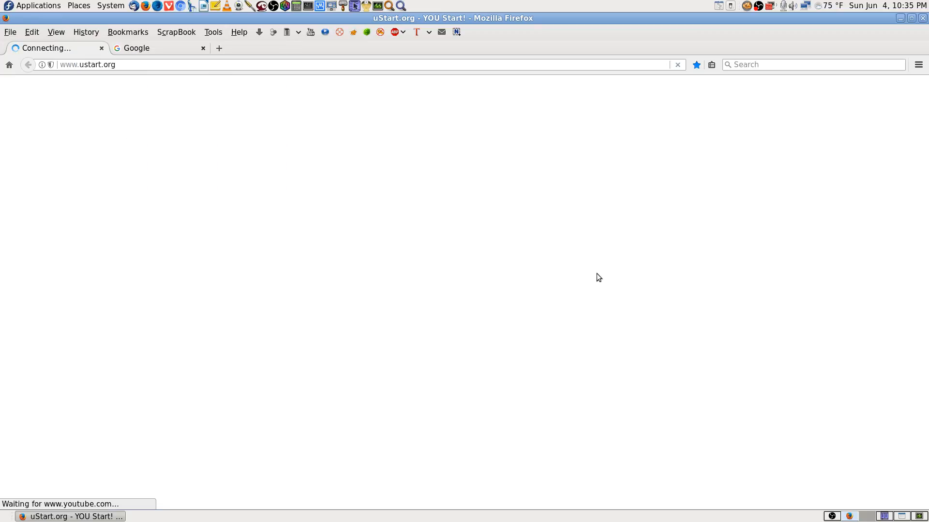
Step: Close the Google tab and pause the live stream preview on the YouTube Live Dashboard
click(188, 53)
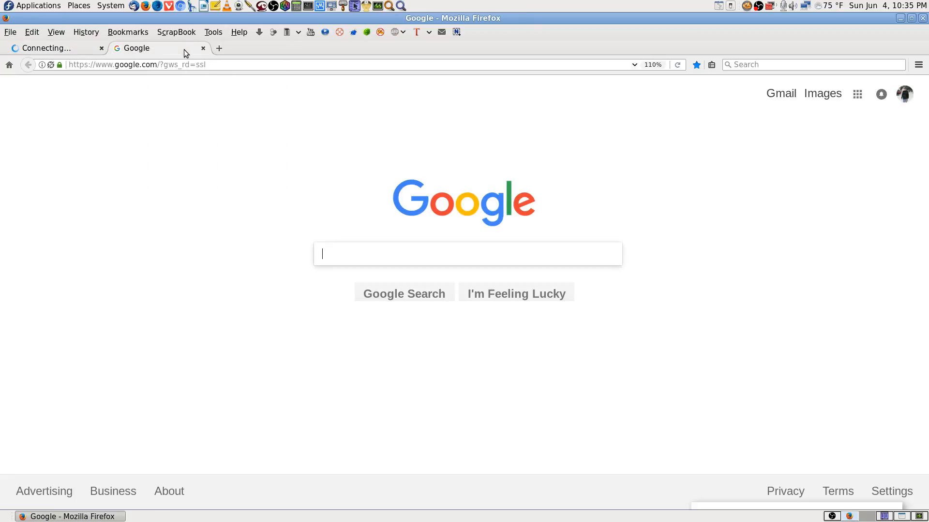
click(66, 53)
click(198, 51)
click(201, 49)
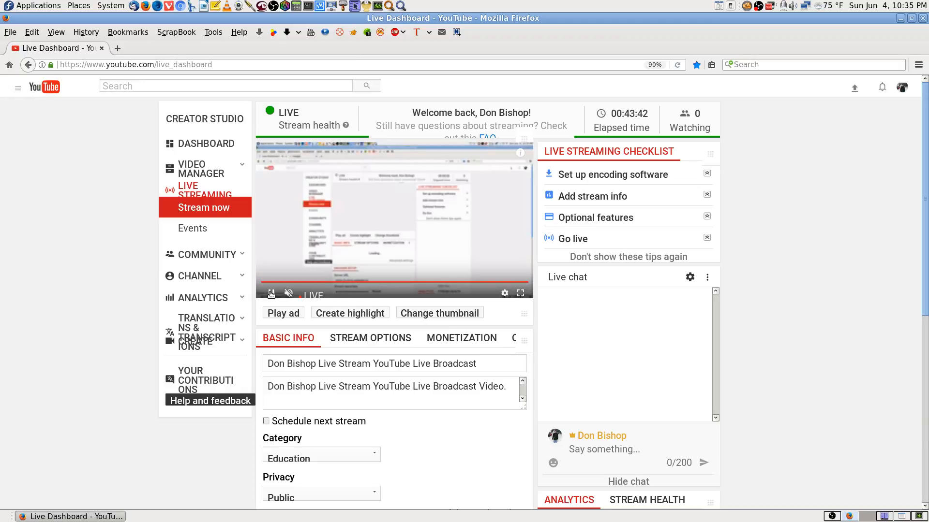
click(271, 293)
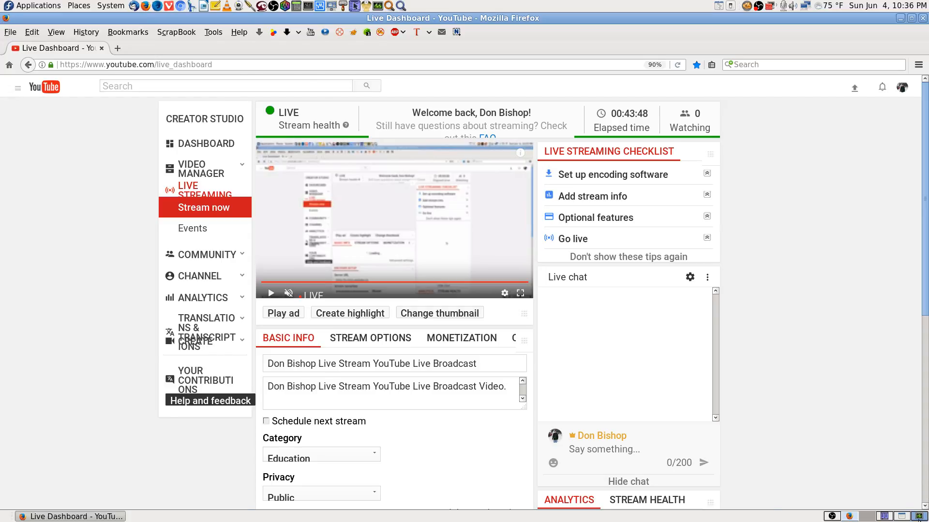
Step: Check the running processes in System Monitor and the streaming status in OBS
click(919, 516)
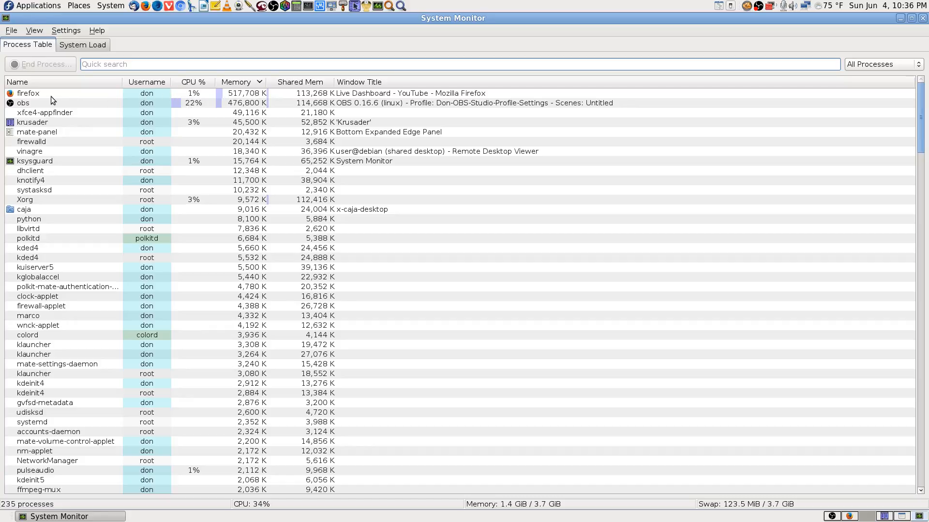
click(861, 519)
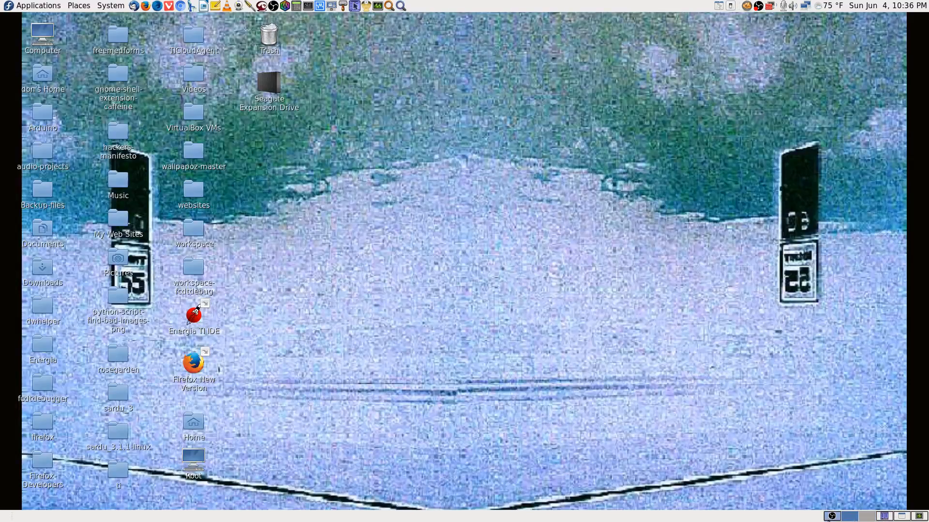
click(830, 517)
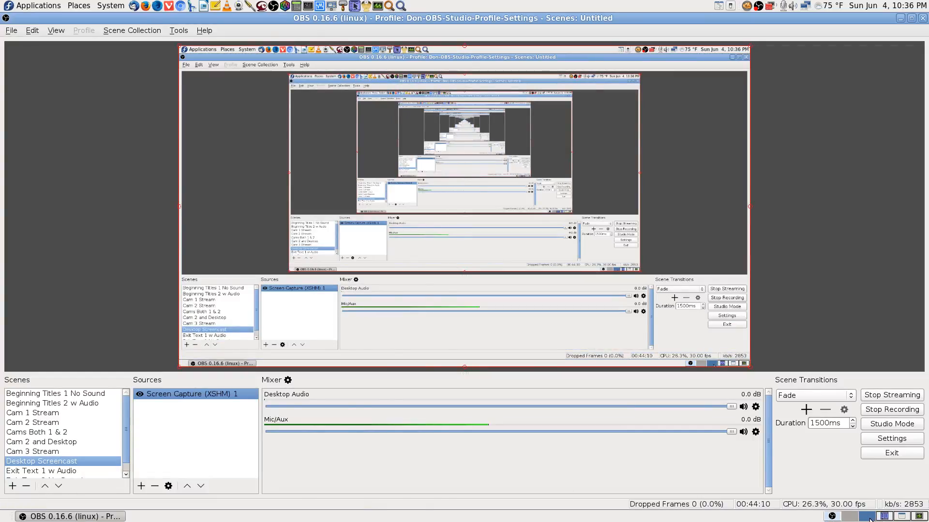
Step: Switch to Remote Desktop Viewer, view the remote desktop in fullscreen, and leave fullscreen again
click(899, 519)
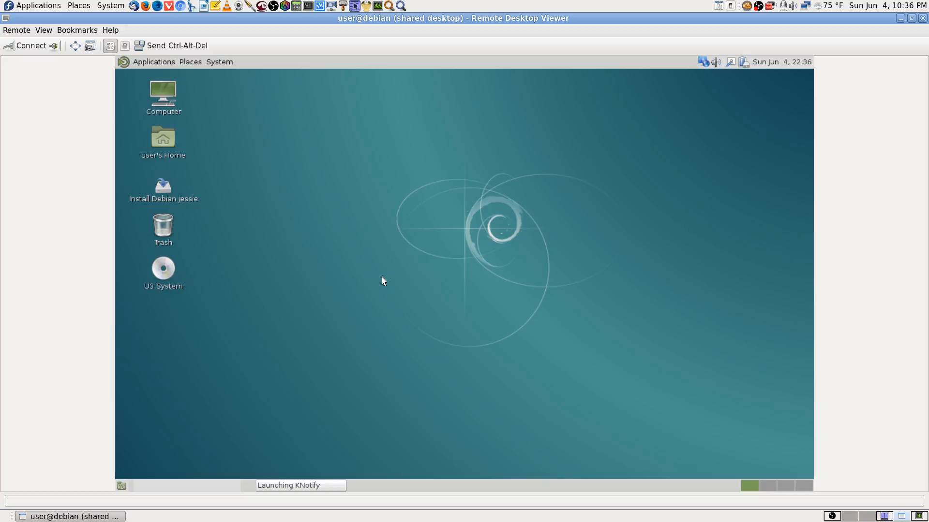
click(75, 46)
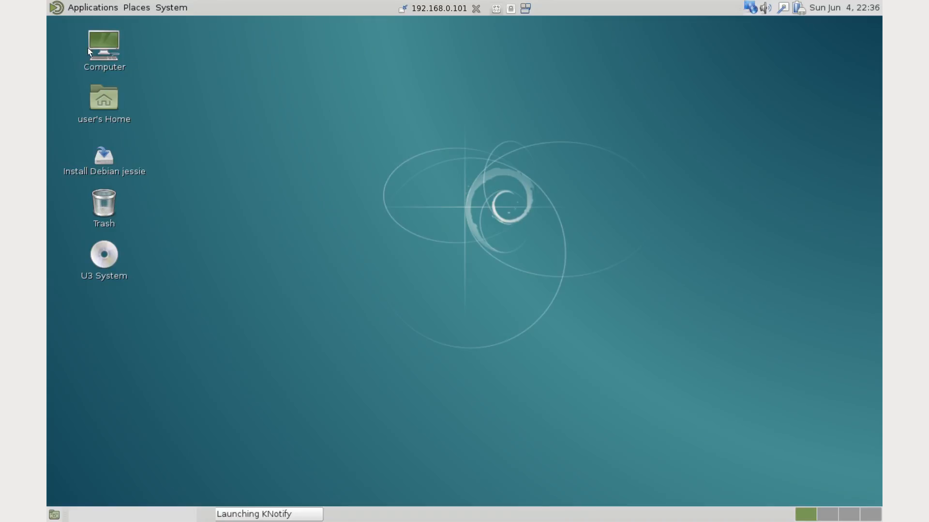
click(402, 9)
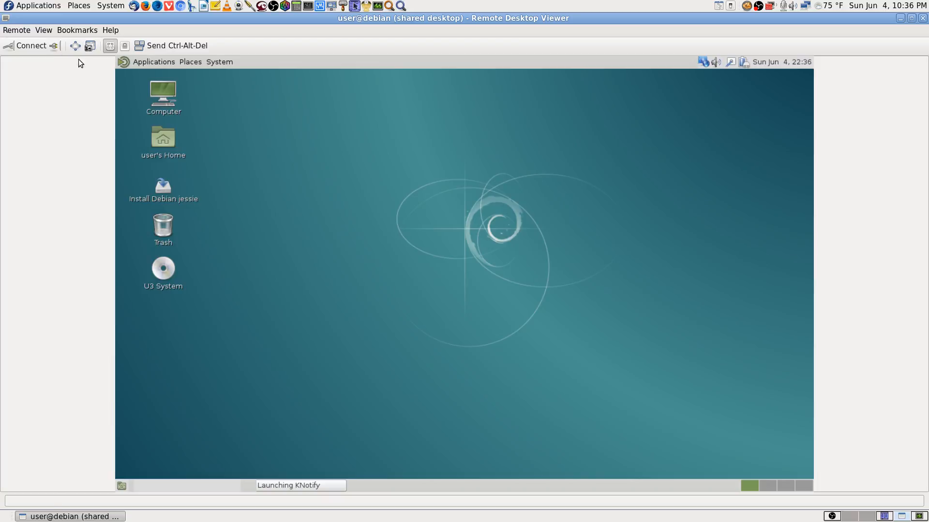
Step: Check the streaming status in OBS and show the remote desktop in fullscreen in Remote Desktop Viewer
click(832, 516)
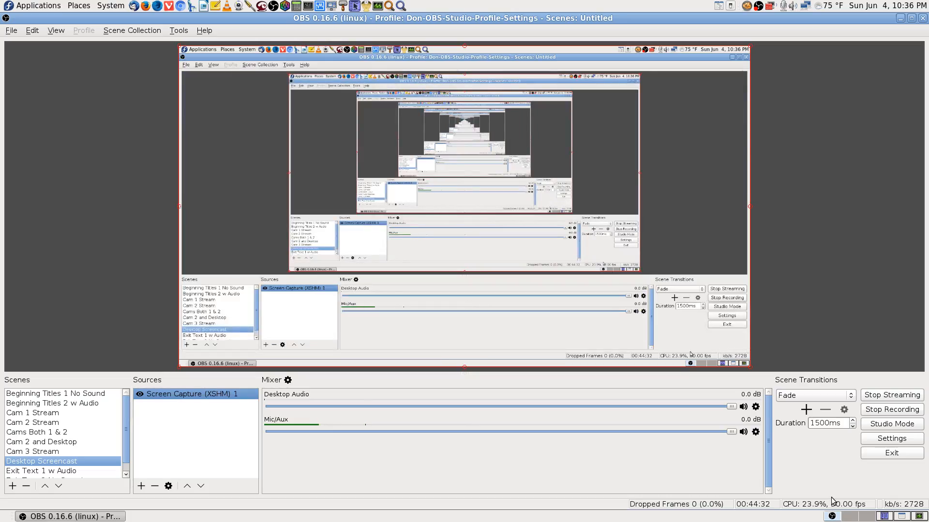
click(901, 517)
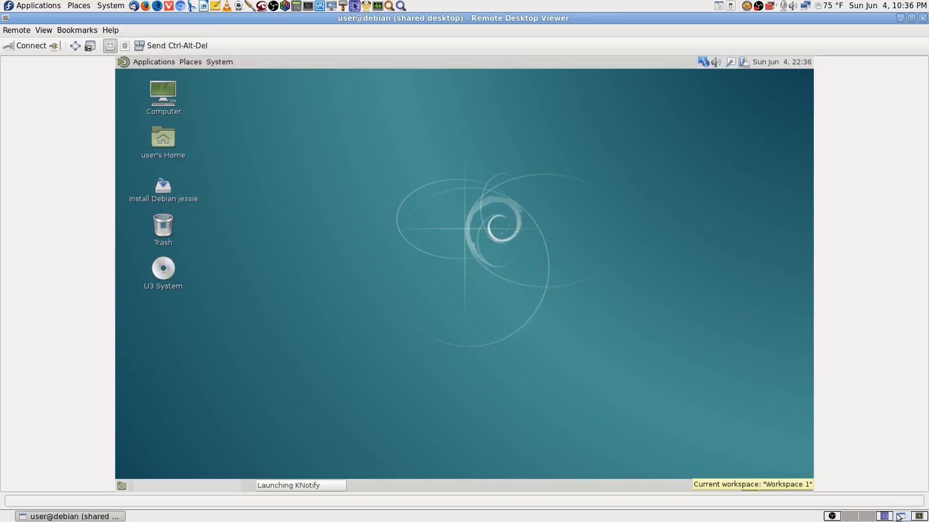
click(70, 45)
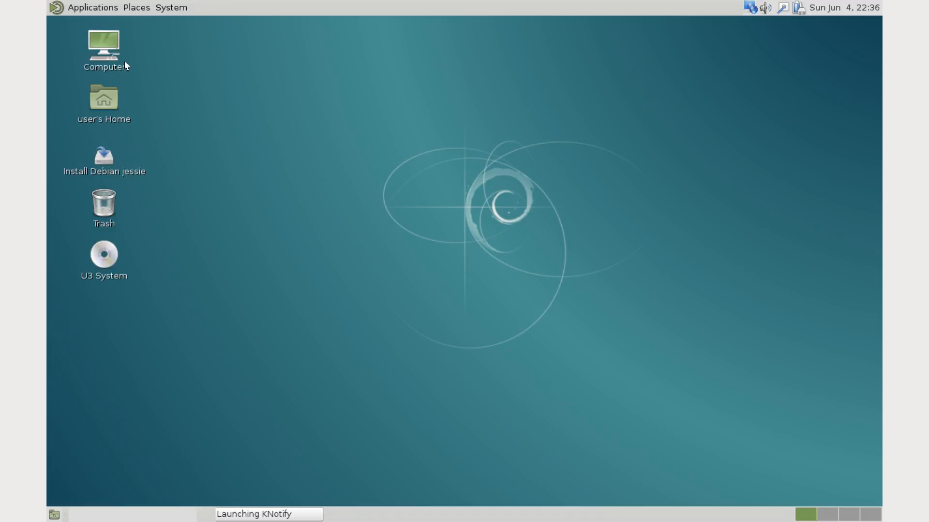
Step: Look through the remote desktop's application categories, from Accessories to System Tools, and the list of places
click(80, 9)
mouse_move(78, 22)
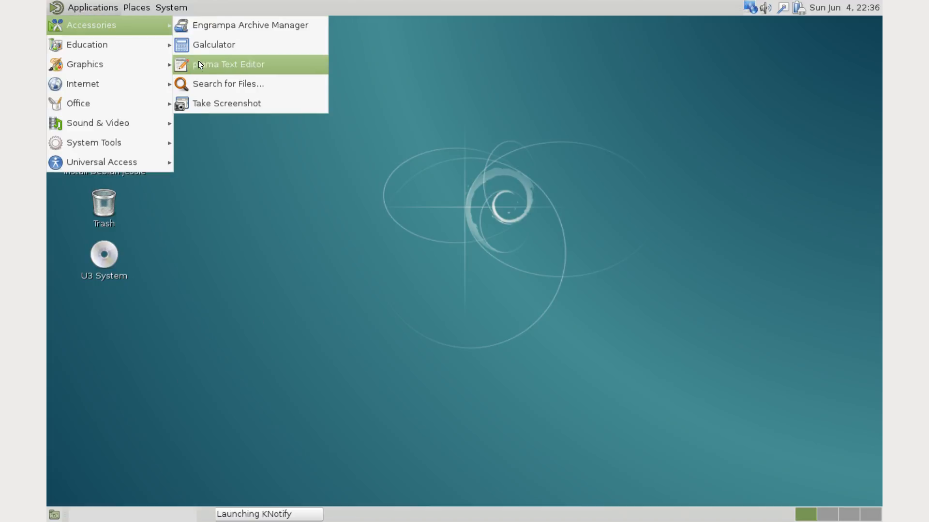
mouse_move(118, 42)
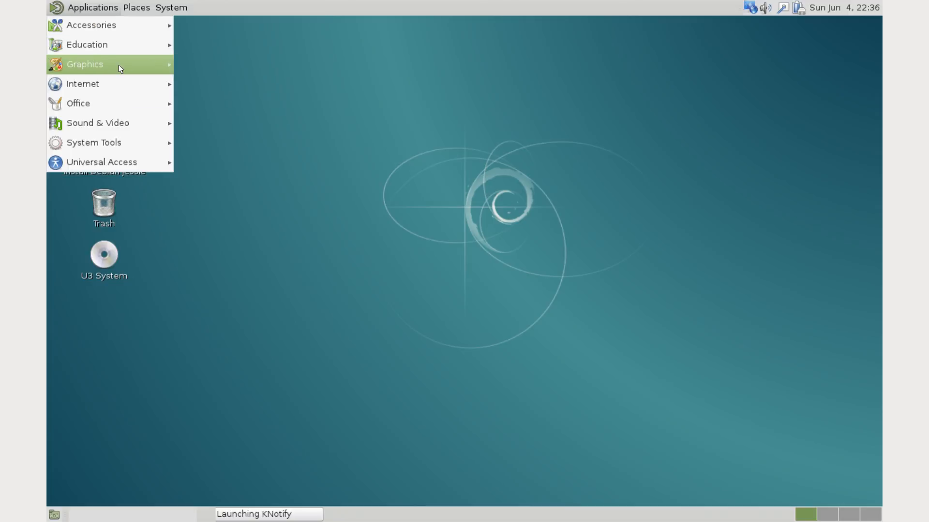
mouse_move(118, 64)
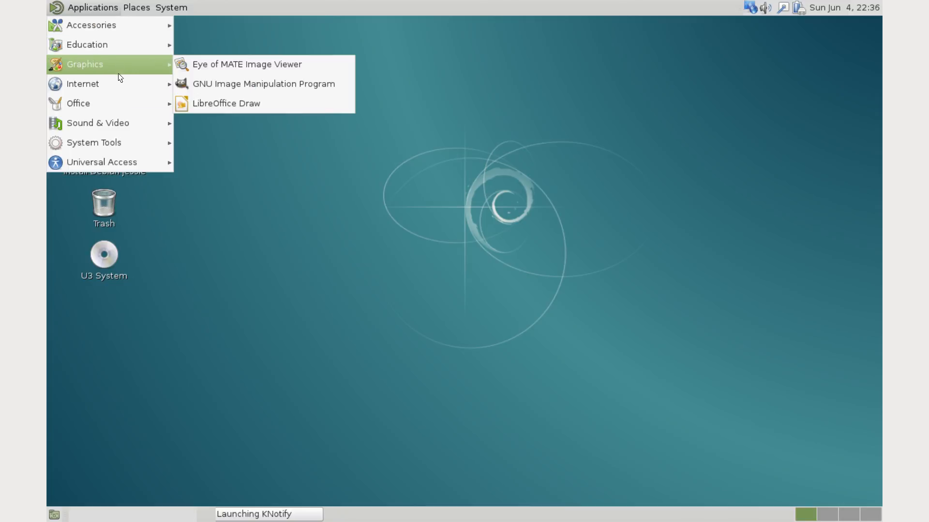
mouse_move(115, 81)
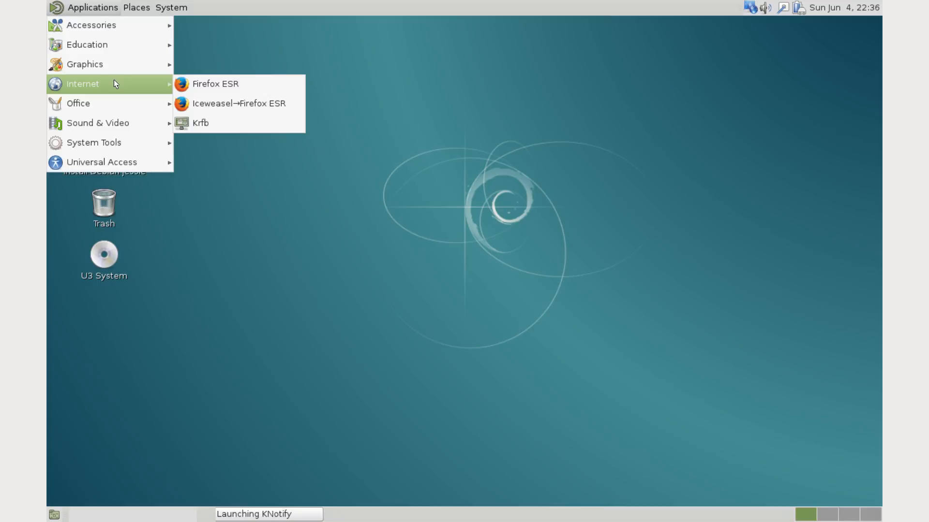
mouse_move(116, 103)
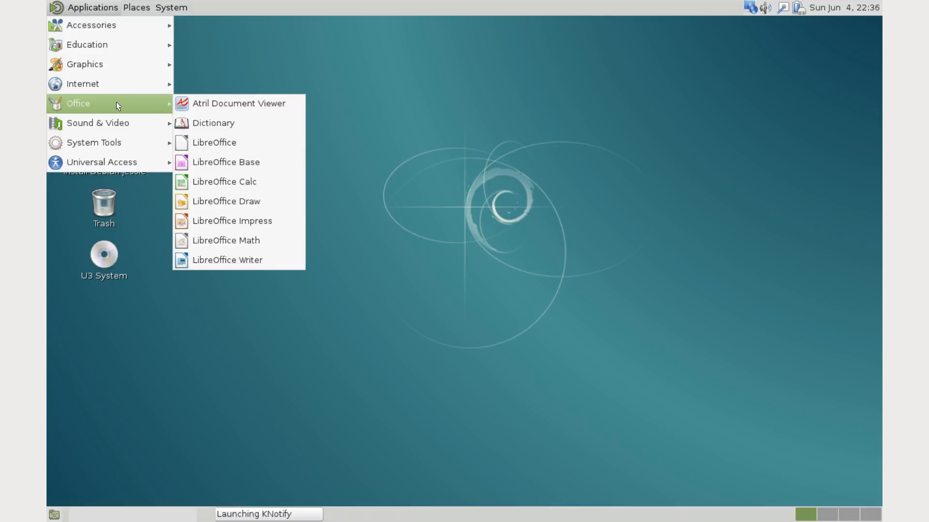
mouse_move(117, 127)
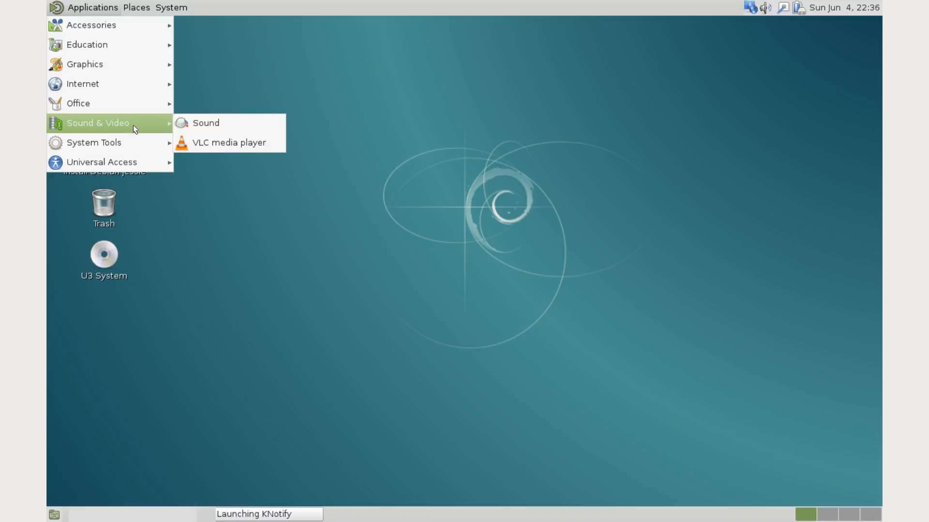
mouse_move(125, 143)
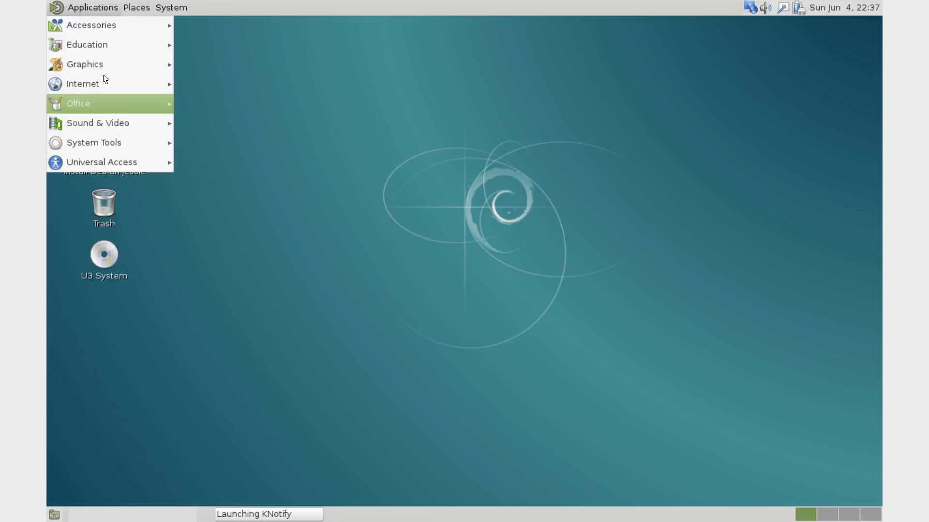
mouse_move(139, 6)
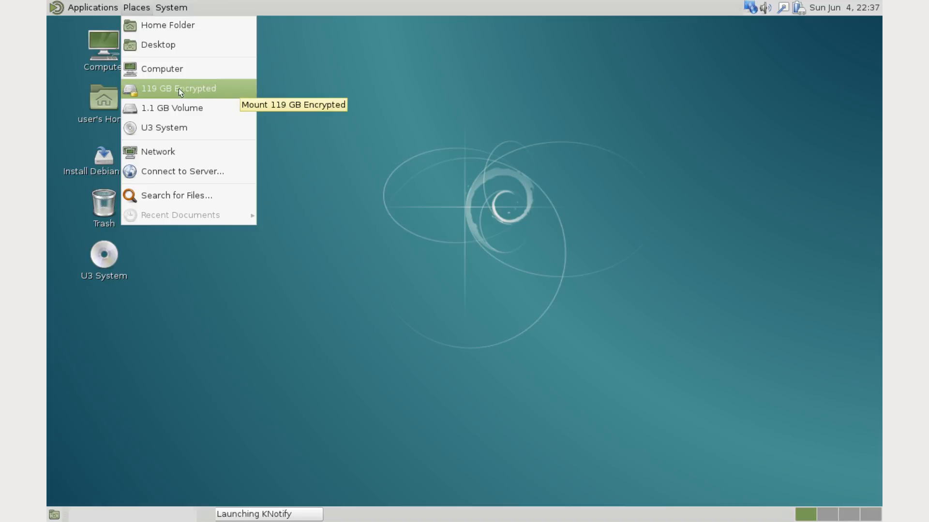
Step: In the screensaver preferences, turn off screen locking and idle activation, and set the idle time to 2 hours
mouse_move(167, 9)
mouse_move(213, 23)
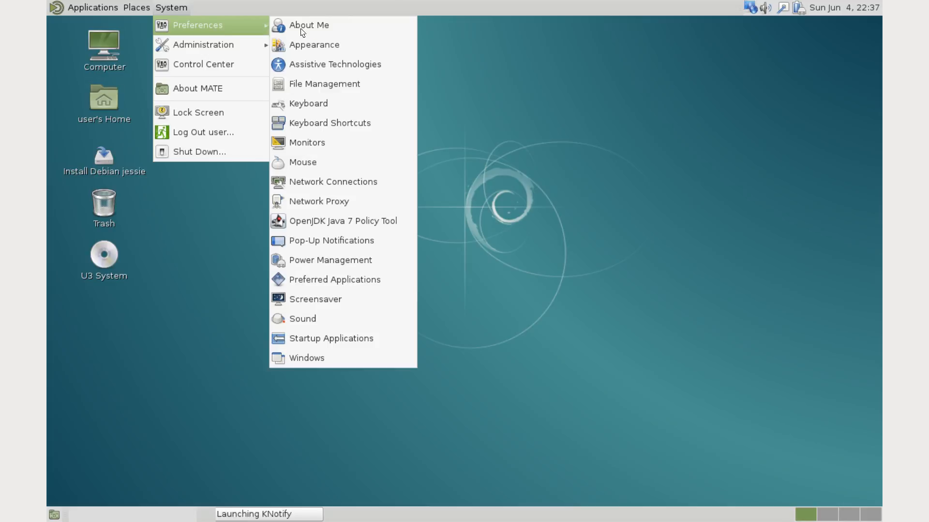
click(378, 302)
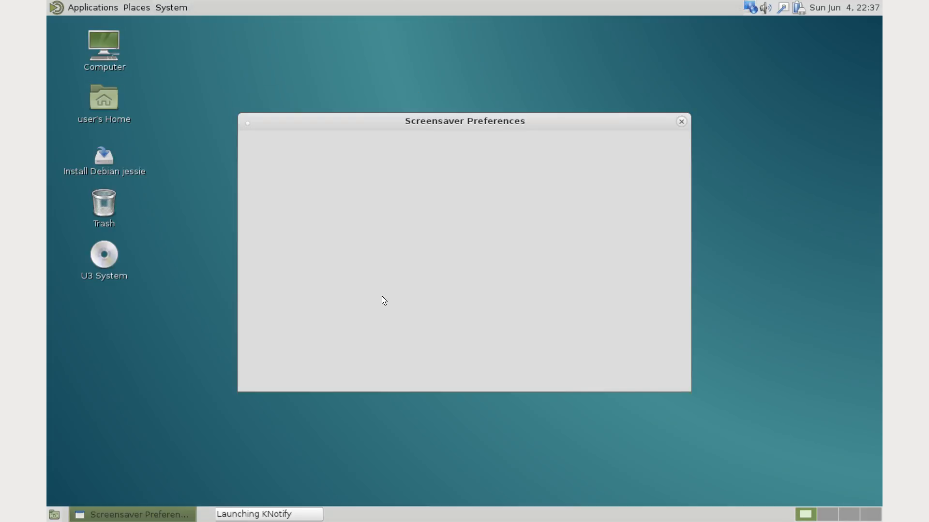
click(253, 405)
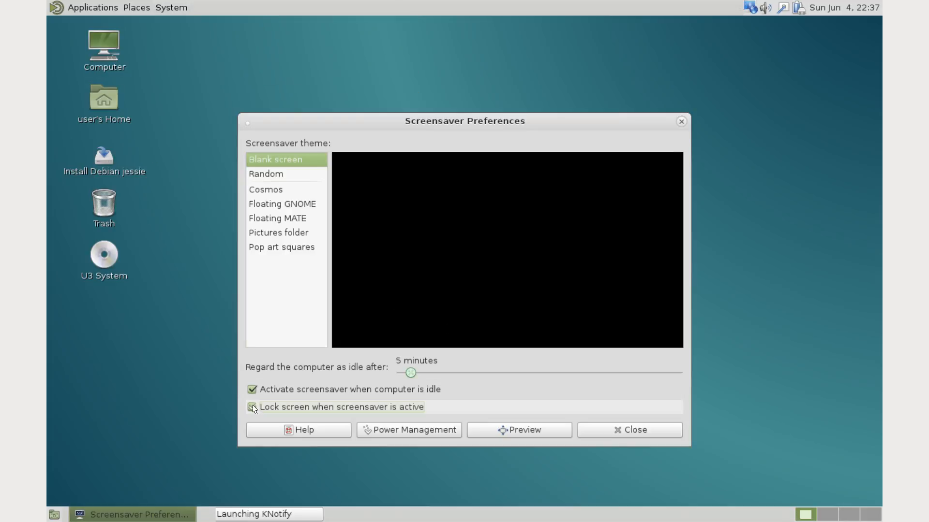
click(254, 387)
drag(414, 373, 807, 384)
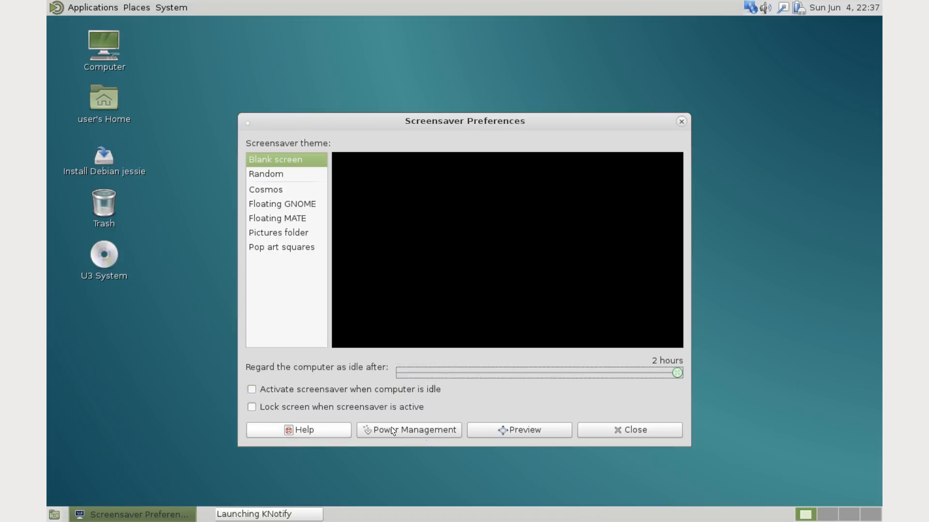
Step: In the power management preferences, set the display on AC power to never sleep when inactive
click(409, 428)
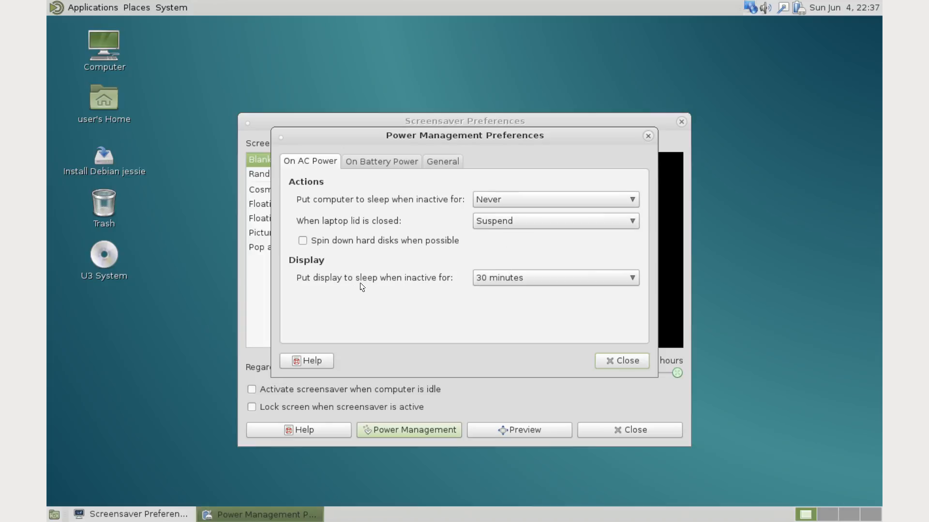
click(554, 278)
click(554, 277)
click(554, 277)
click(549, 310)
Step: Review the battery, general and AC power settings, and close the power management and screensaver preferences
click(394, 161)
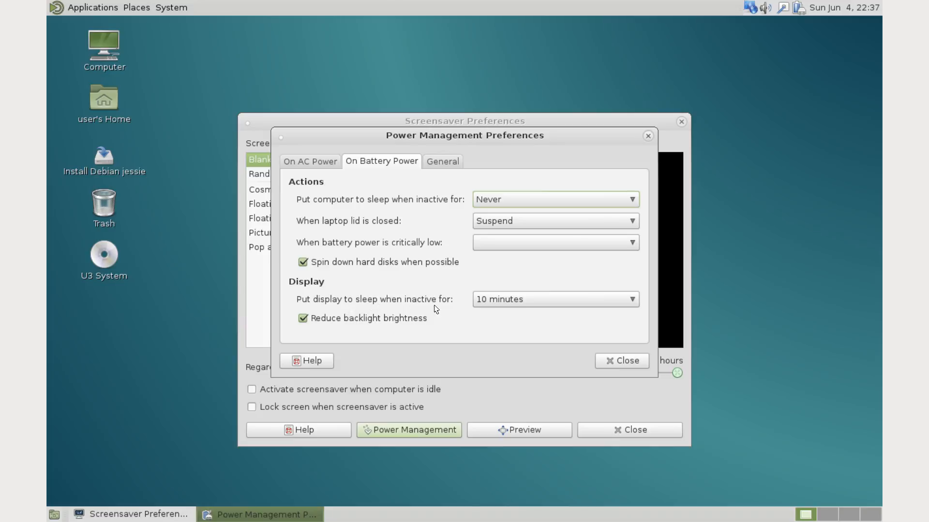
click(436, 164)
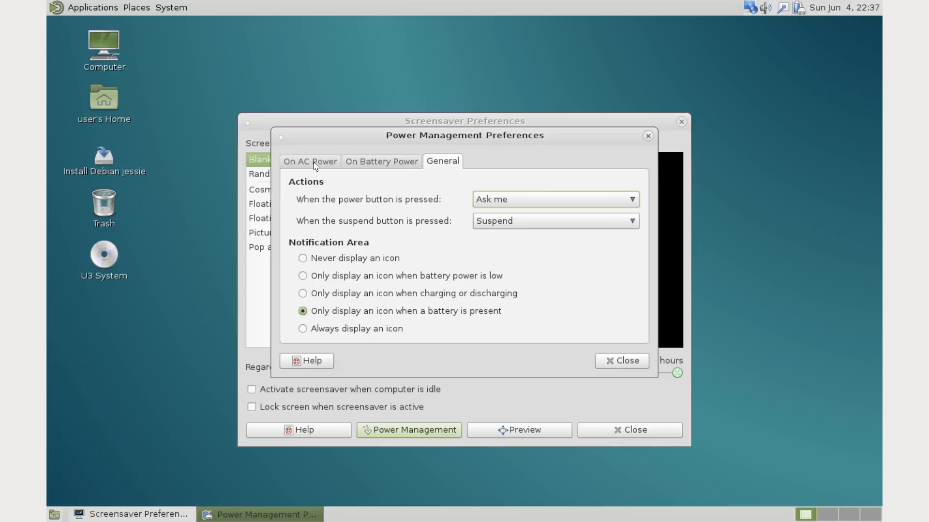
click(379, 160)
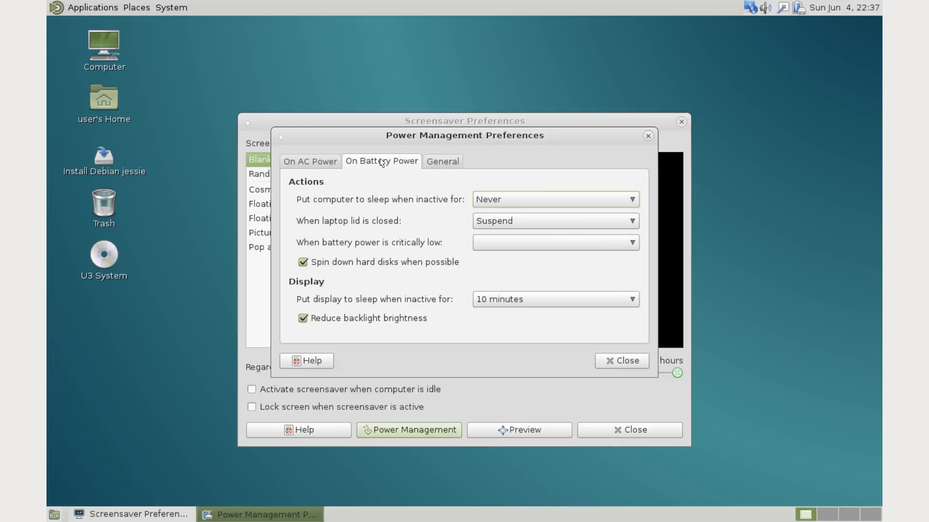
click(306, 163)
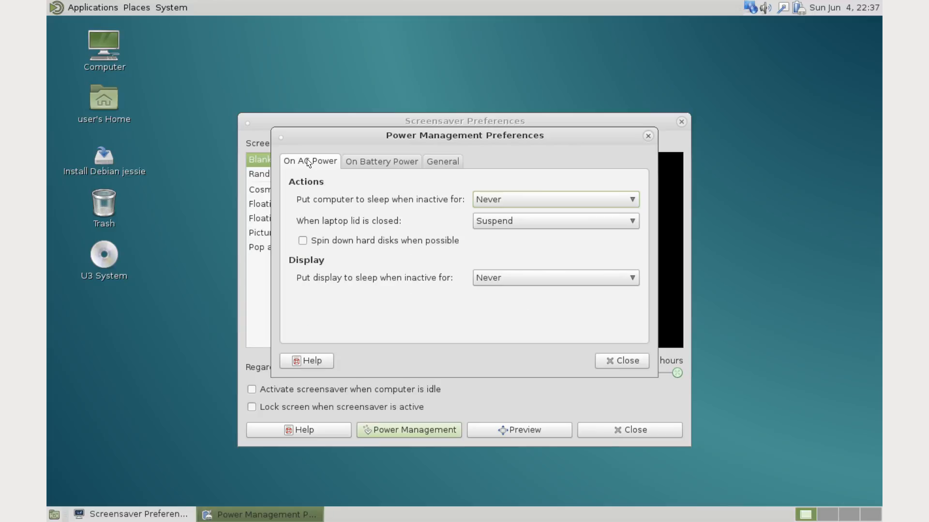
click(627, 361)
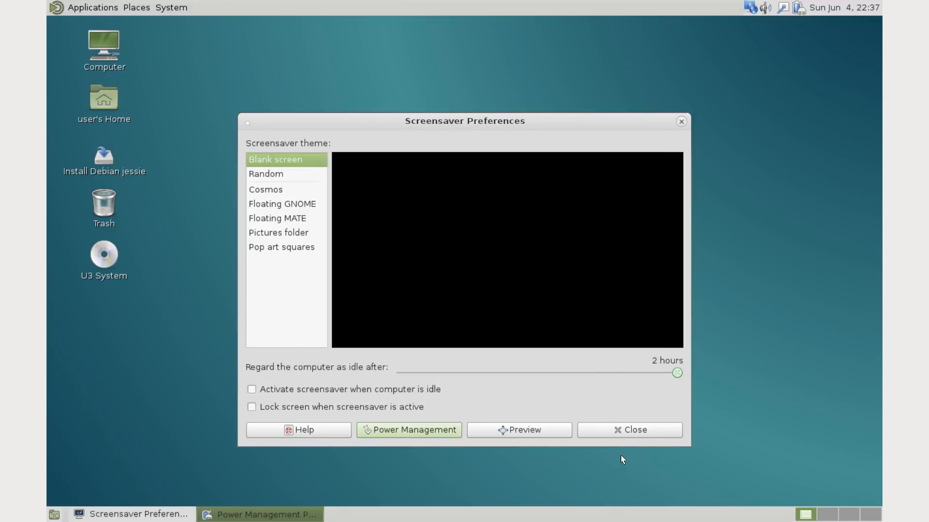
click(621, 436)
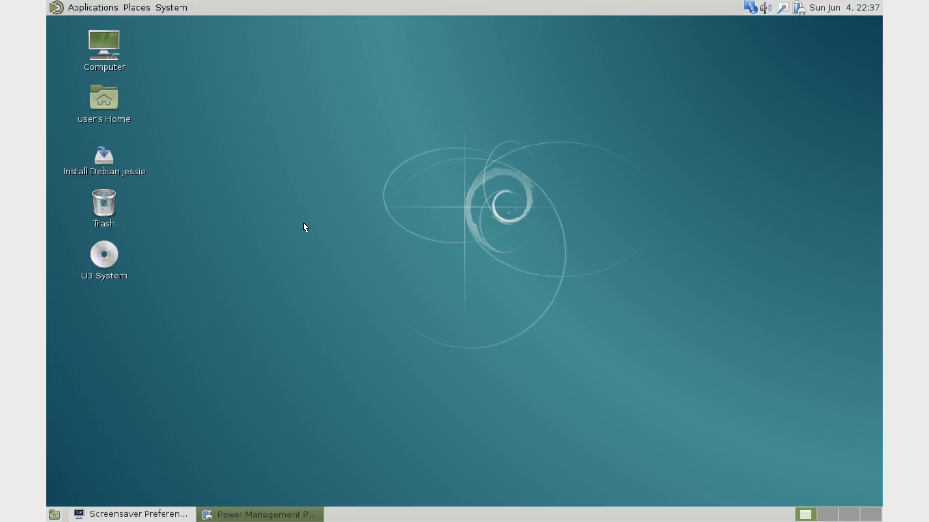
Step: View the Control Center's settings, close it, and check which administration tools the system offers
click(171, 7)
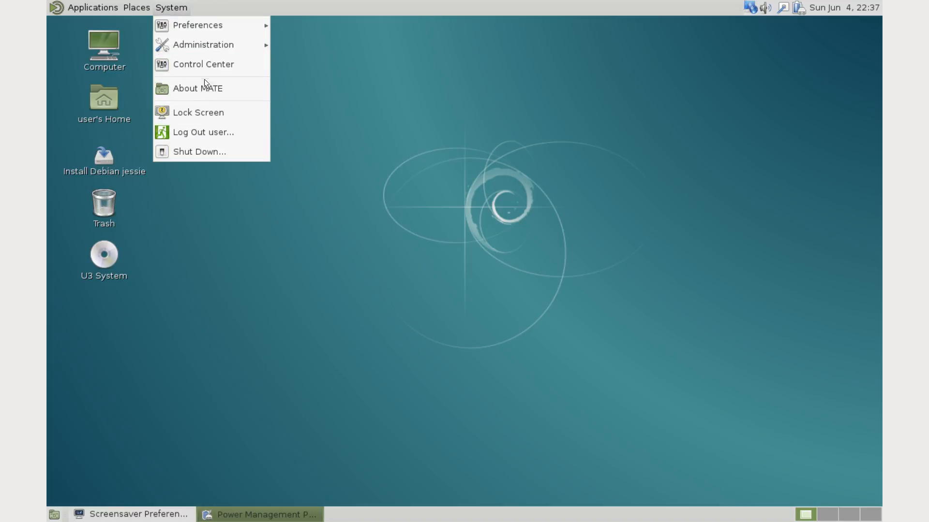
click(211, 68)
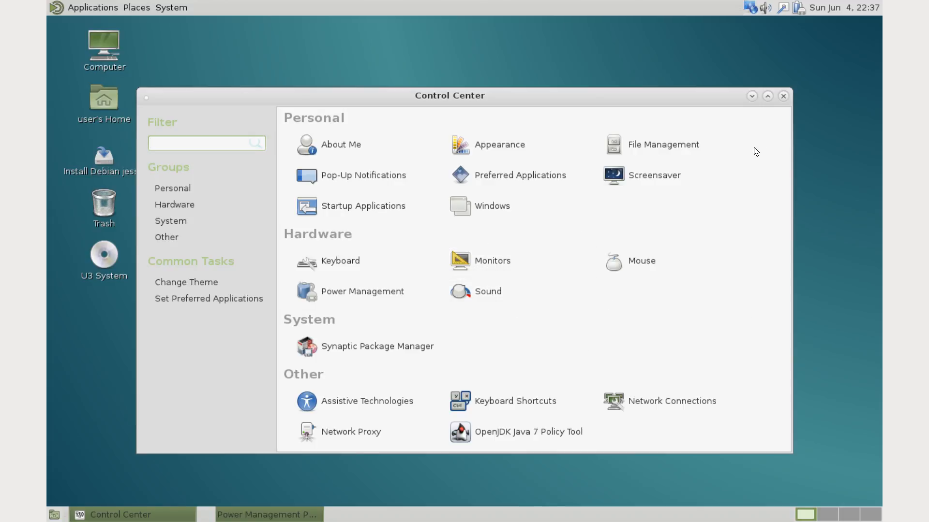
click(783, 98)
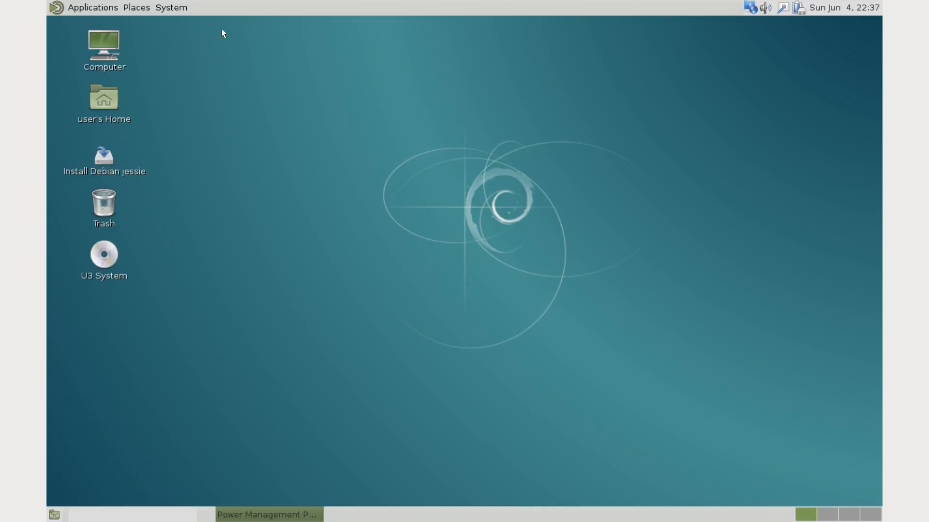
click(170, 8)
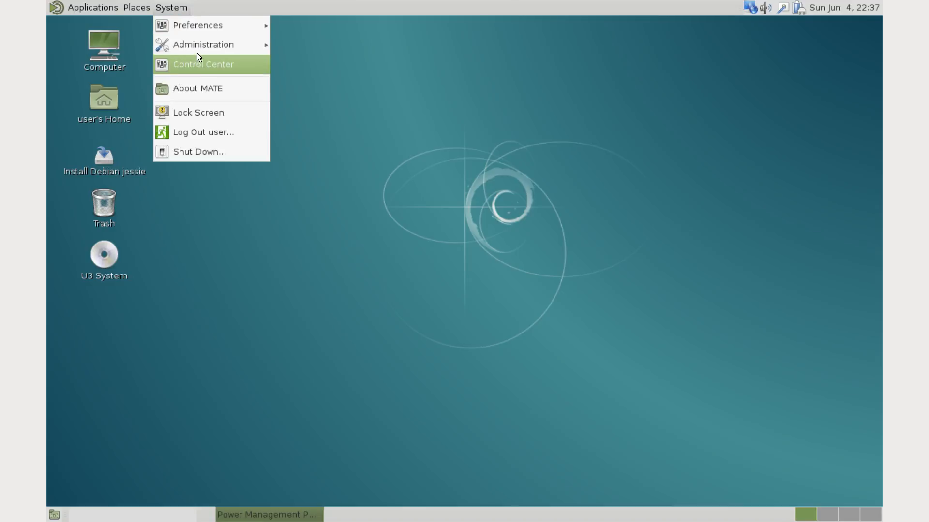
mouse_move(217, 45)
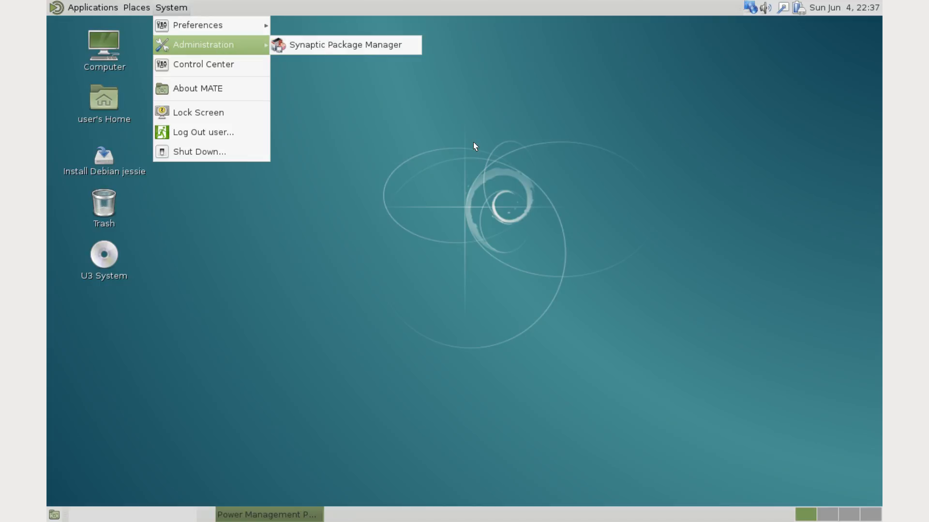
click(320, 305)
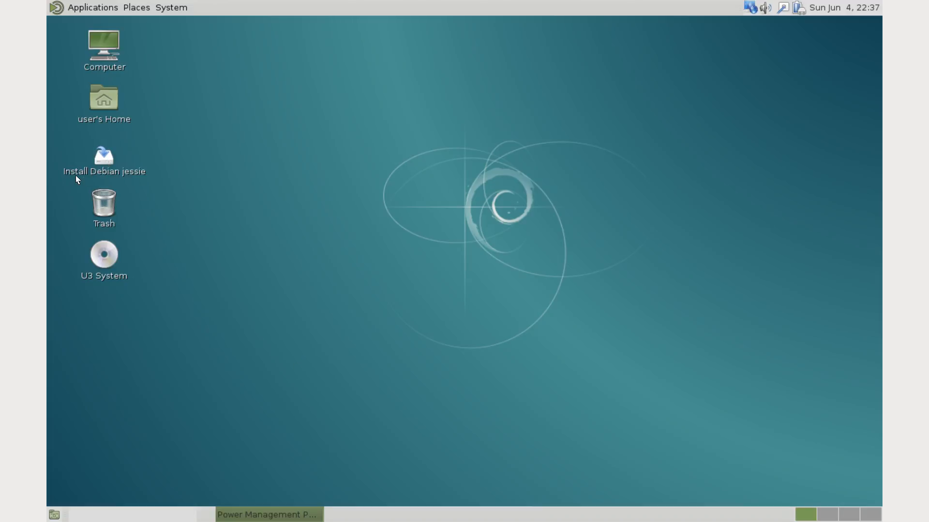
Step: Launch the Debian jessie installer and accept English, United States and the American English keymap
click(99, 161)
double_click(100, 161)
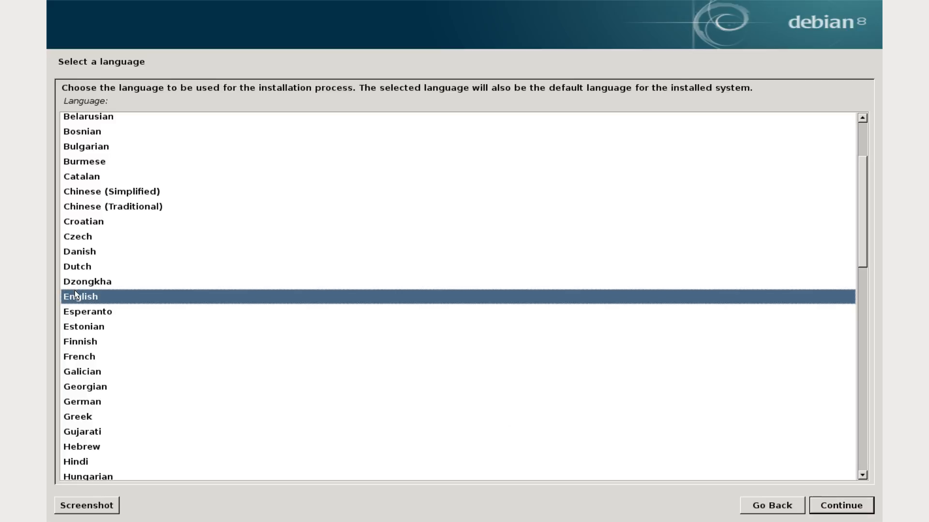
click(870, 508)
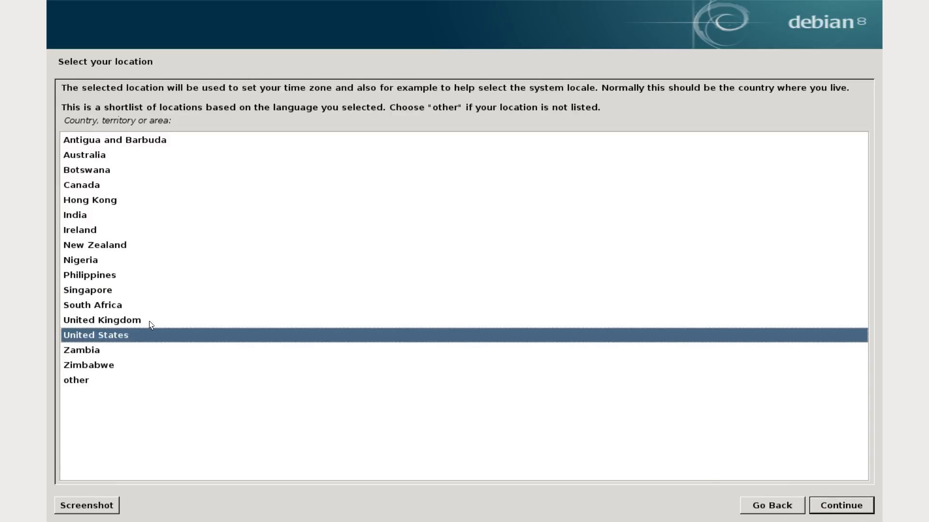
click(859, 506)
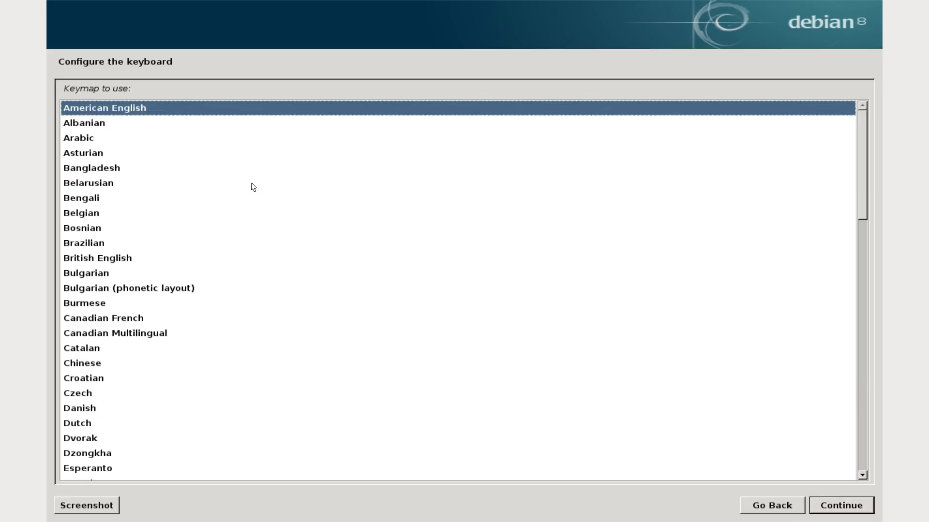
click(840, 504)
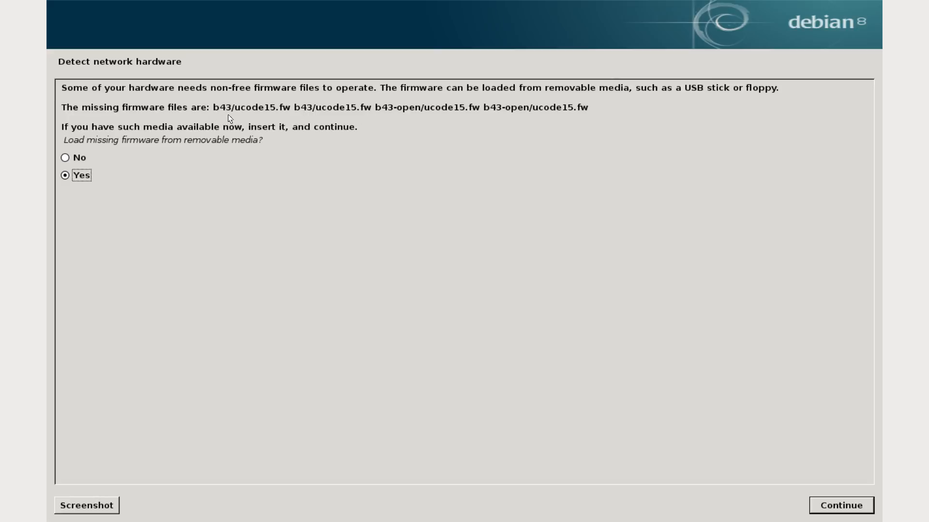
Step: Mark the notice listing the missing firmware files and choose No for loading firmware from removable media
drag(214, 104, 532, 108)
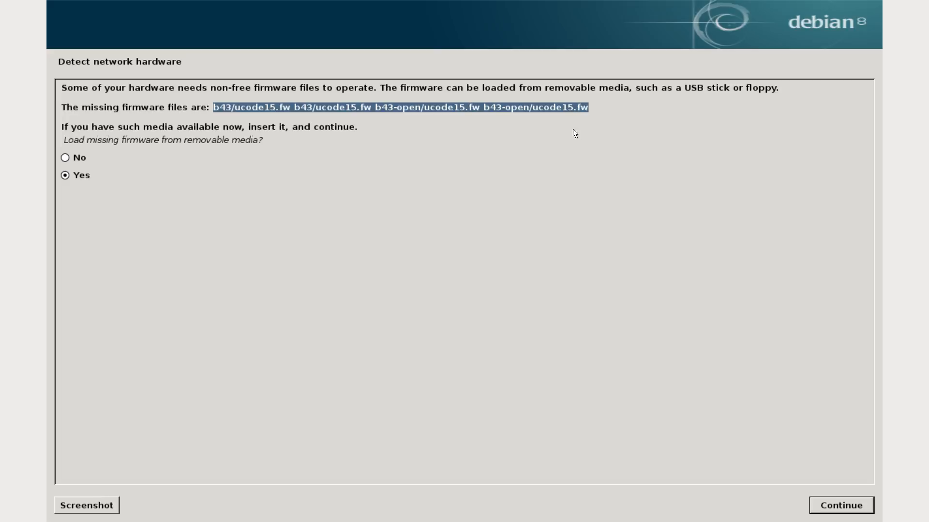
click(379, 125)
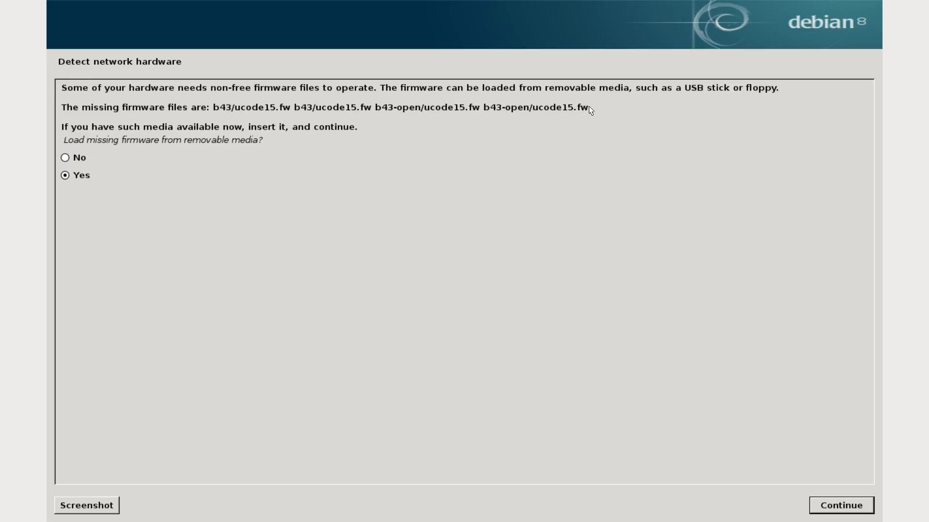
drag(588, 107, 80, 89)
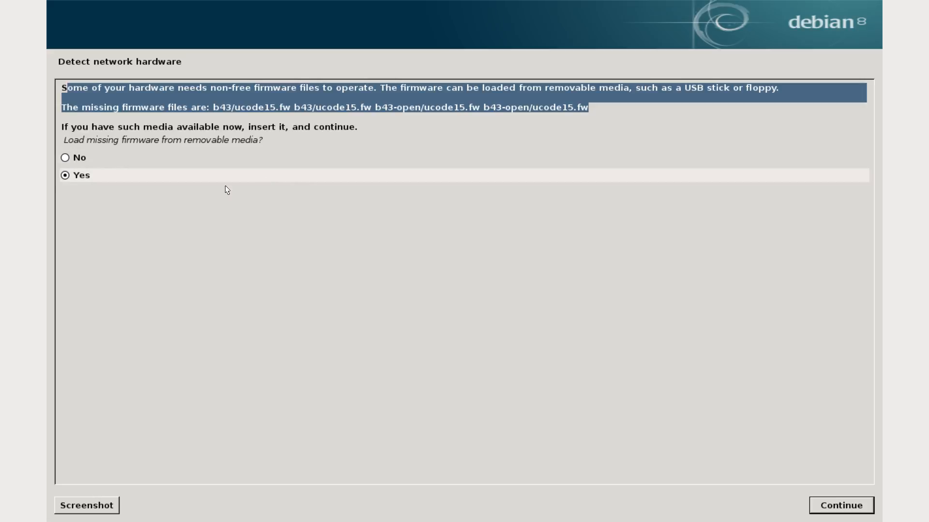
click(65, 157)
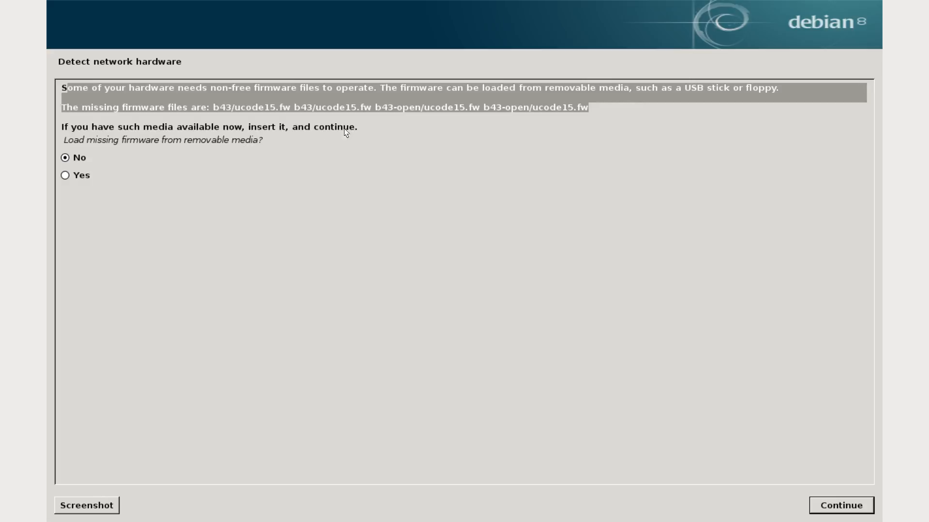
Step: Copy the notice text about non-free firmware, including the list of missing firmware files
drag(274, 140, 68, 75)
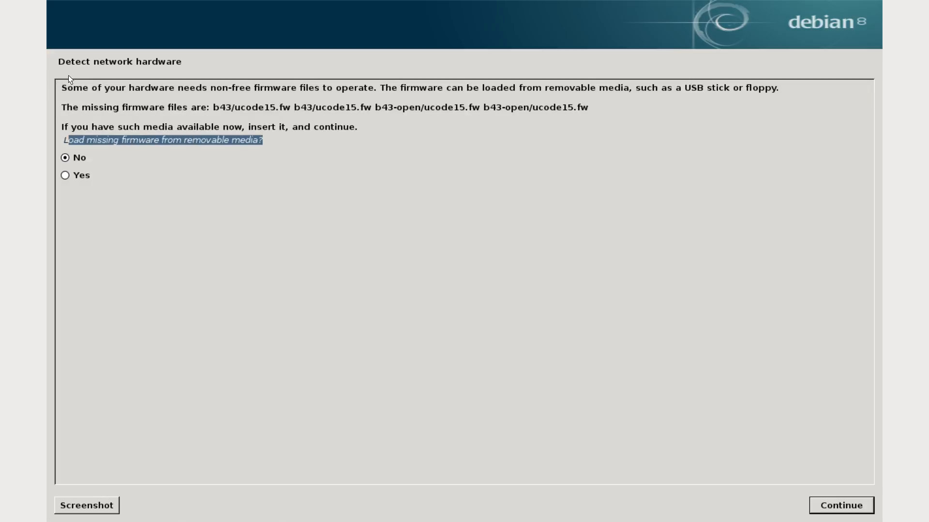
drag(602, 115, 35, 83)
right_click(138, 87)
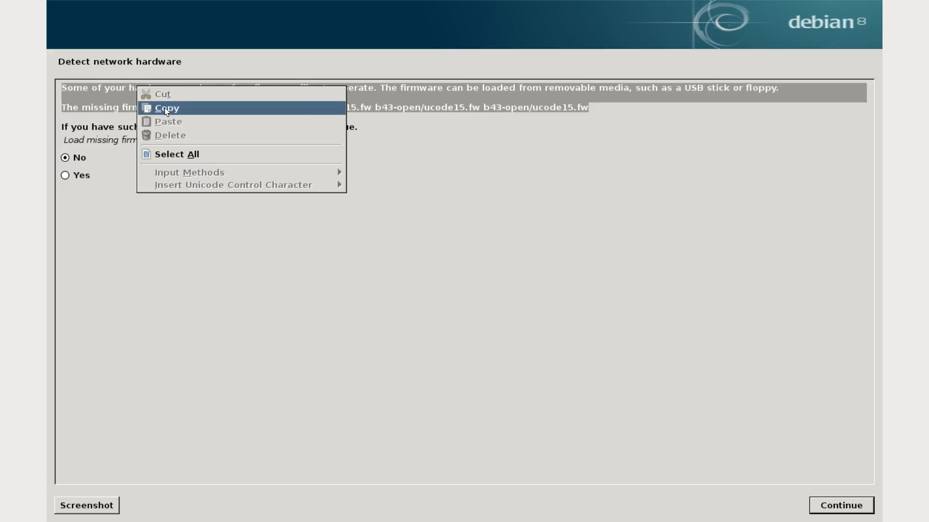
click(165, 108)
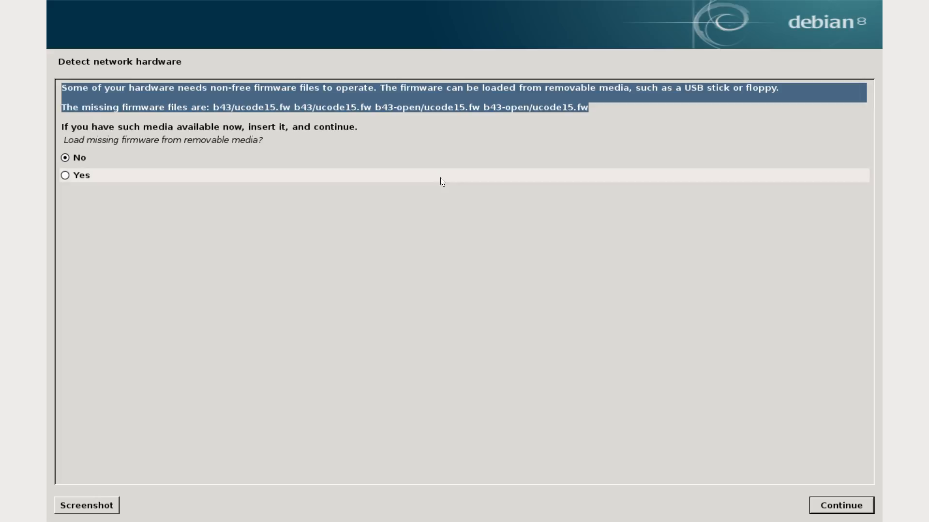
click(482, 100)
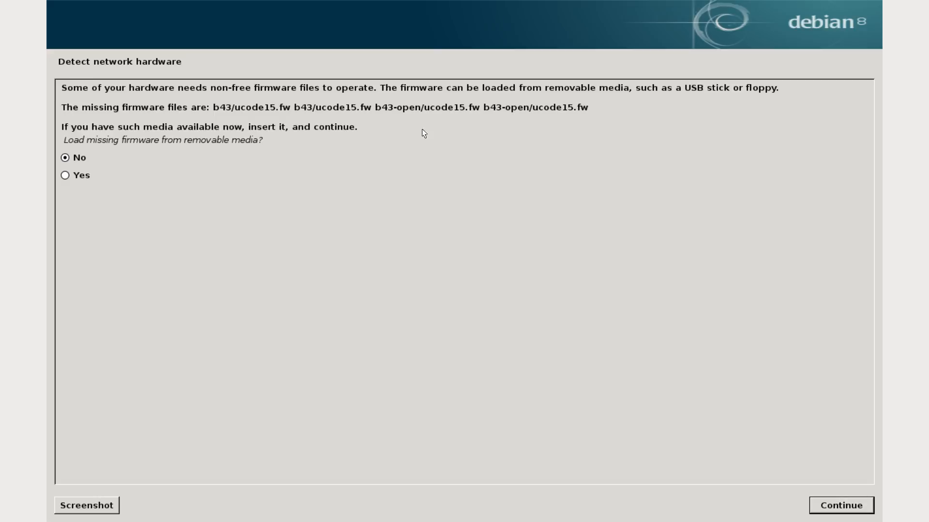
Step: Leave the full-screen remote view, switch to Gnote on the local desktop, and paste the copied firmware notice into a new note
mouse_move(483, 7)
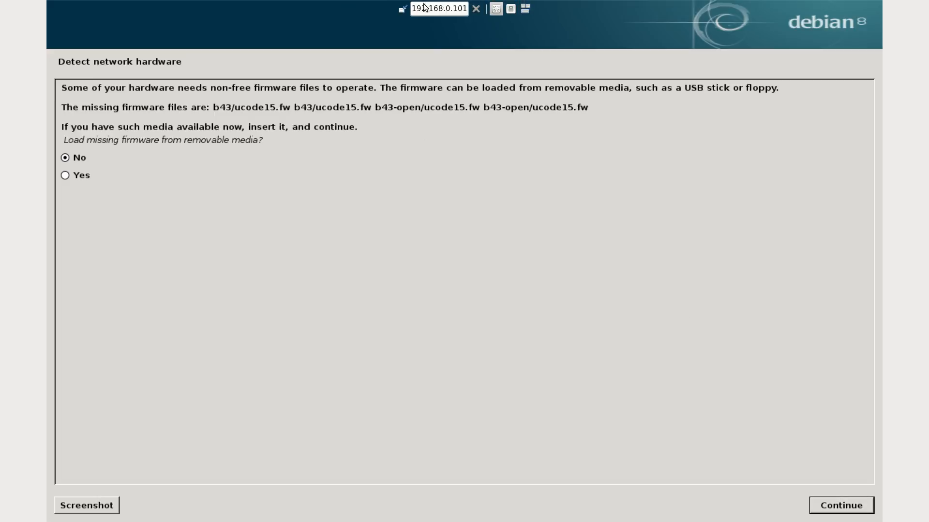
click(403, 9)
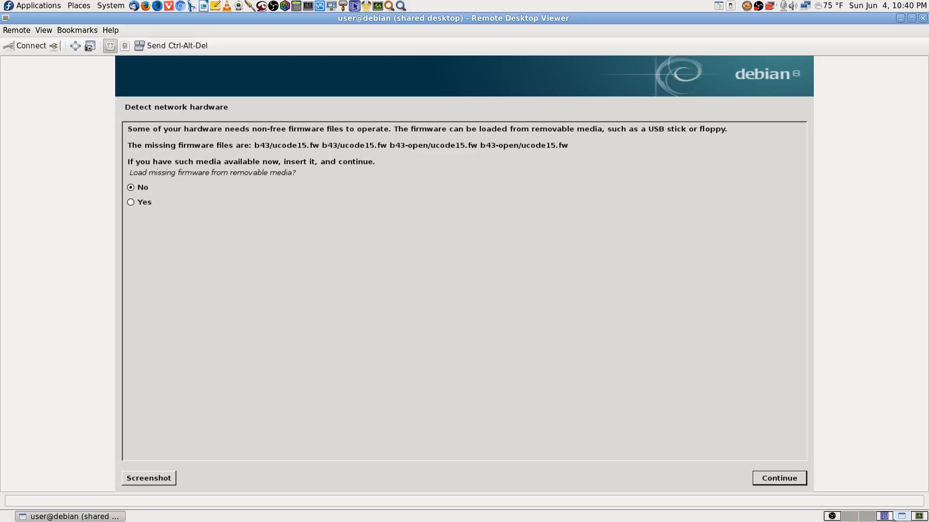
click(877, 517)
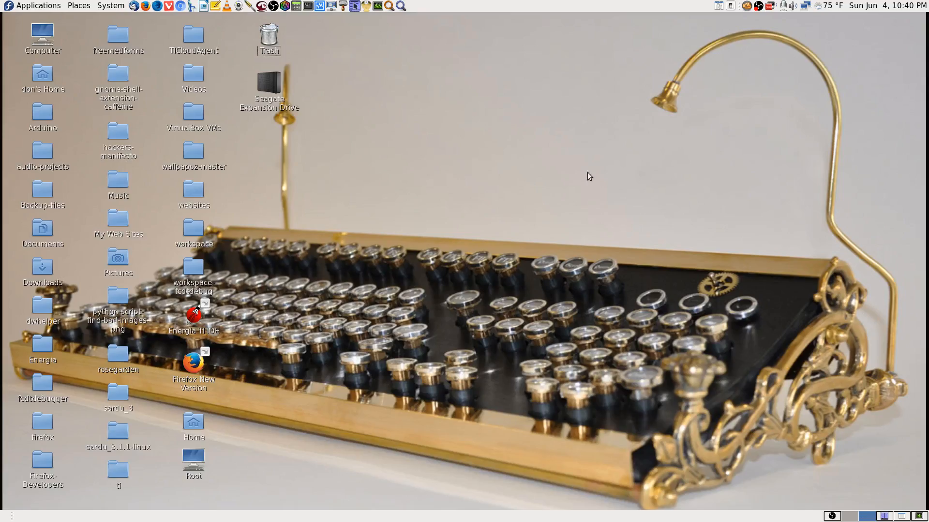
click(217, 7)
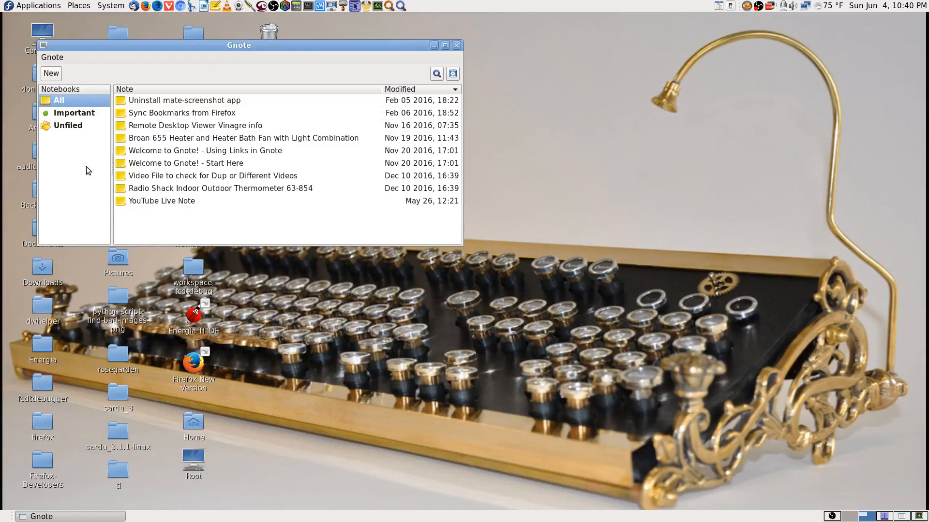
click(52, 73)
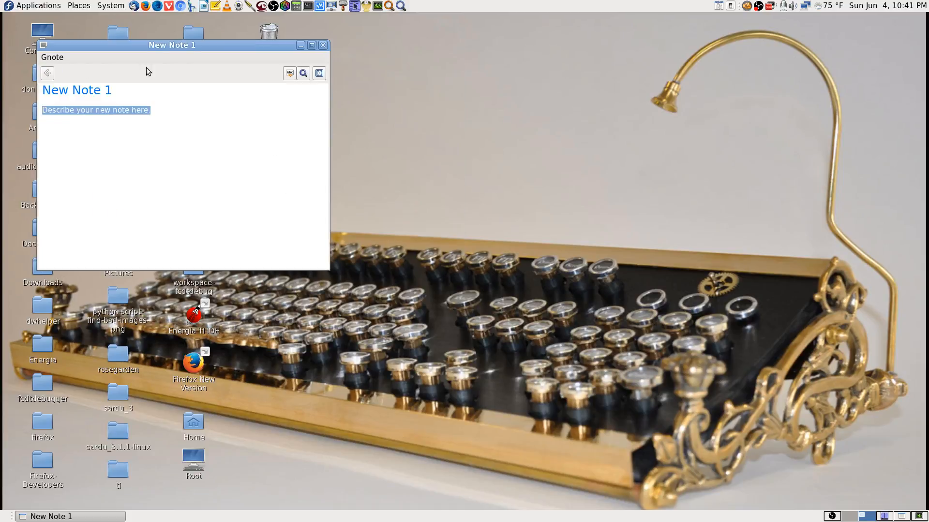
key(ctrl+v)
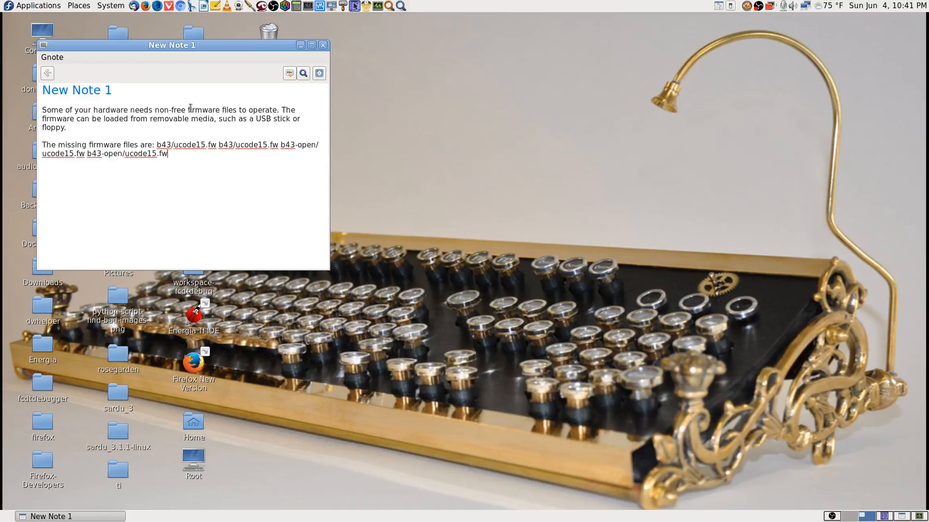
Step: Replace the note's title with "Debian 8.8 Installation Drivers Note:" and close the note
key(Up)
key(Up)
key(Up)
key(Up)
text(\)
key(Delete)
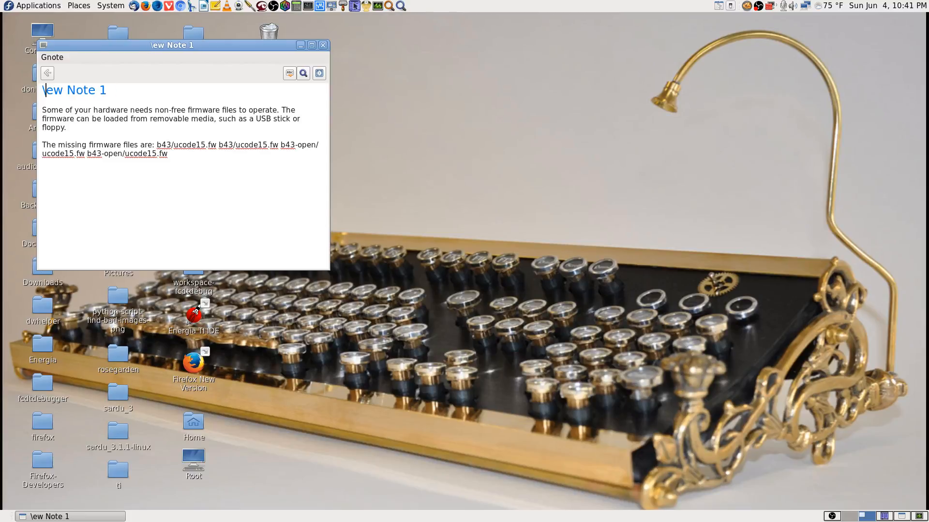
key(Delete)
key(Delete)
key(Delete)
key(Delete)
key(Delete)
key(Delete)
key(Delete)
key(Delete)
key(Delete)
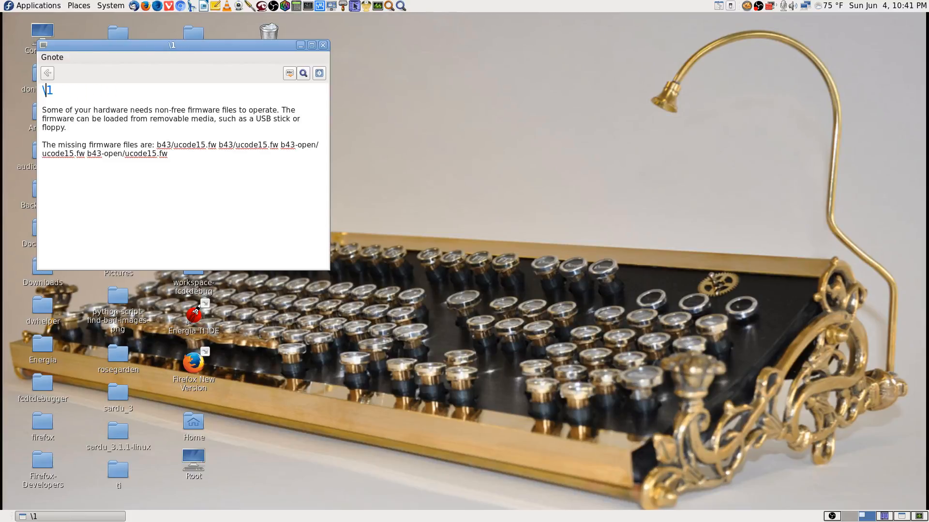
key(BackSpace)
text(ebian )
text(8)
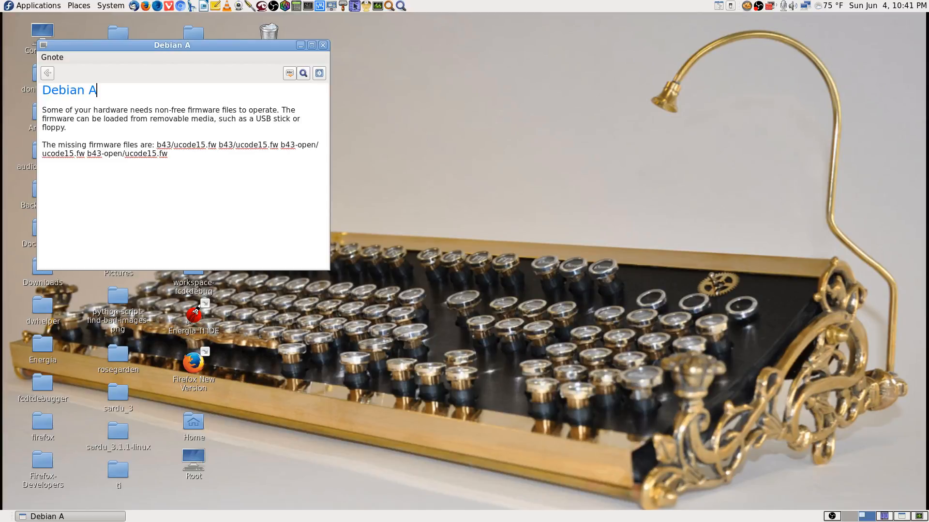
key(BackSpace)
text(89.8)
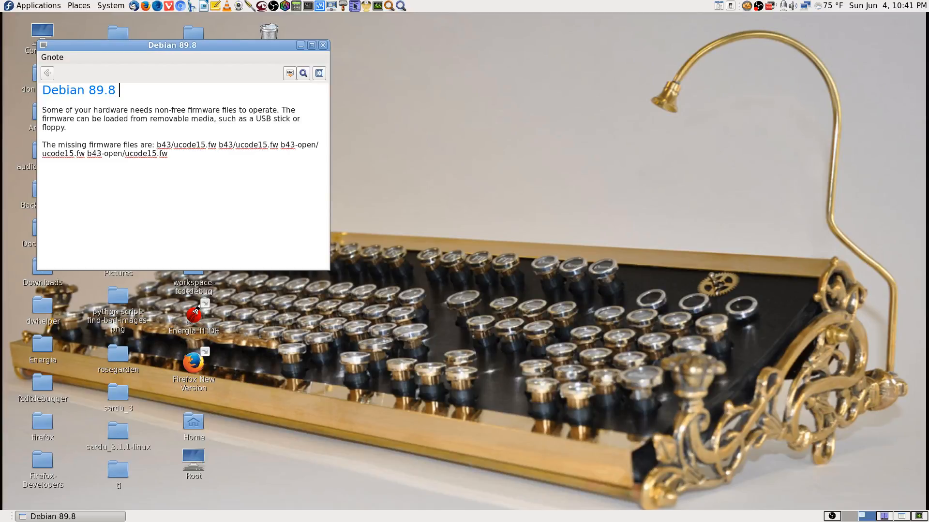
key(Left)
key(BackSpace)
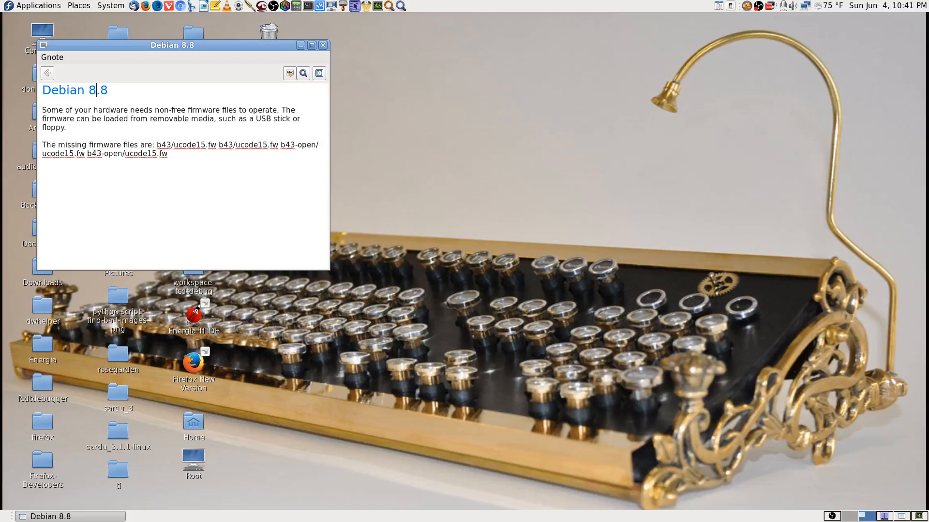
key(End)
text(Installation)
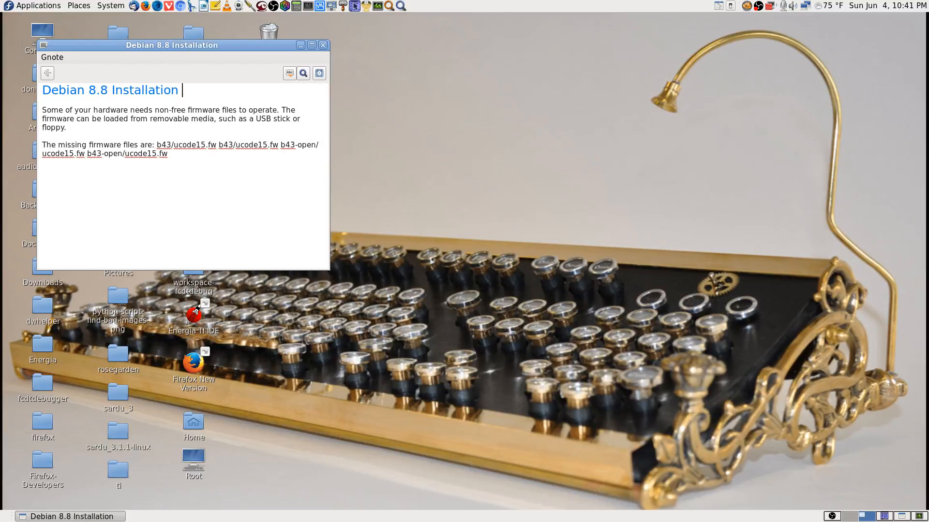
text( Drivers N)
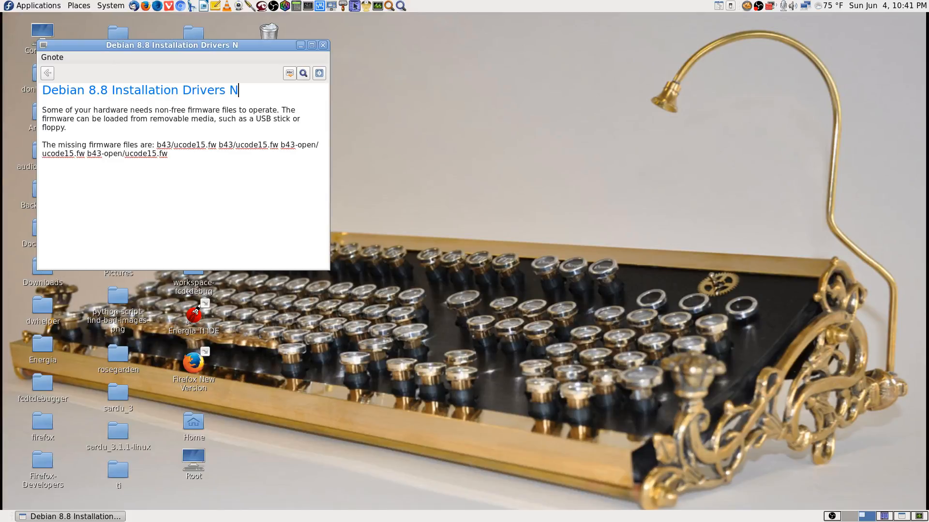
text(ote)
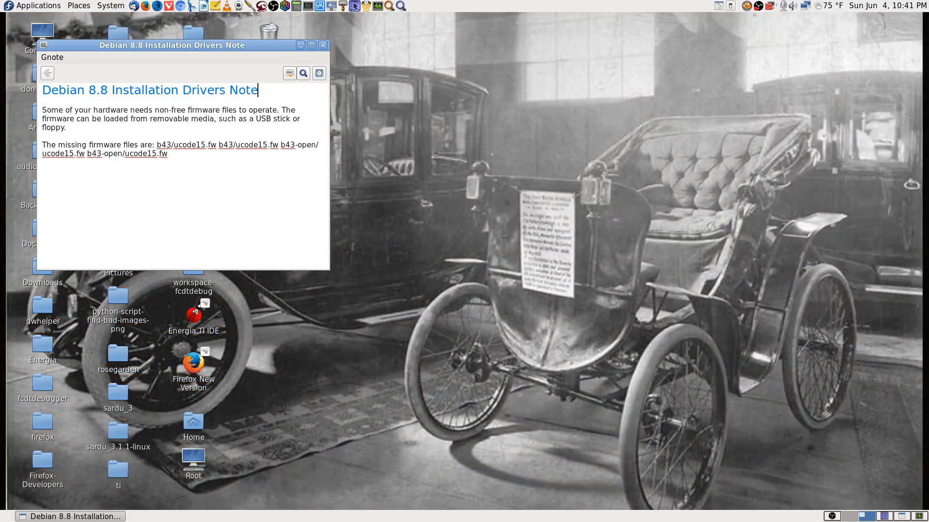
text(:)
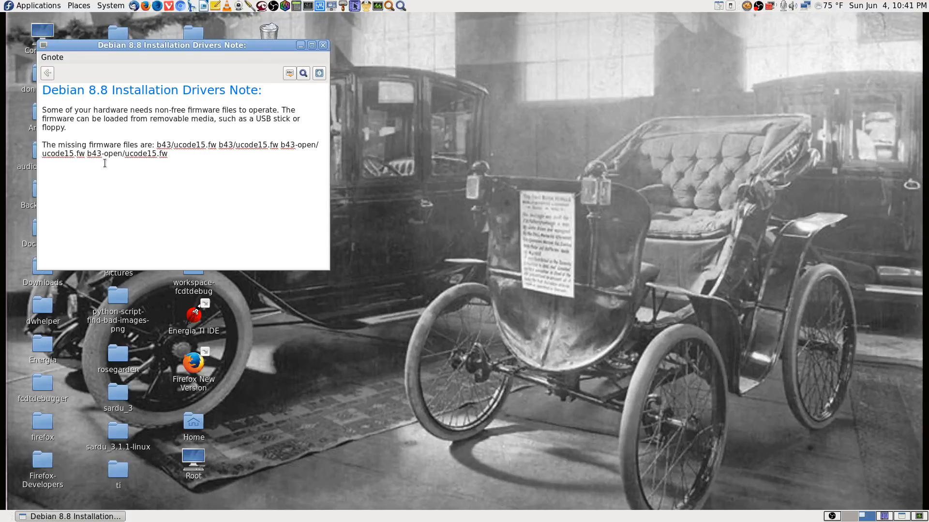
click(323, 45)
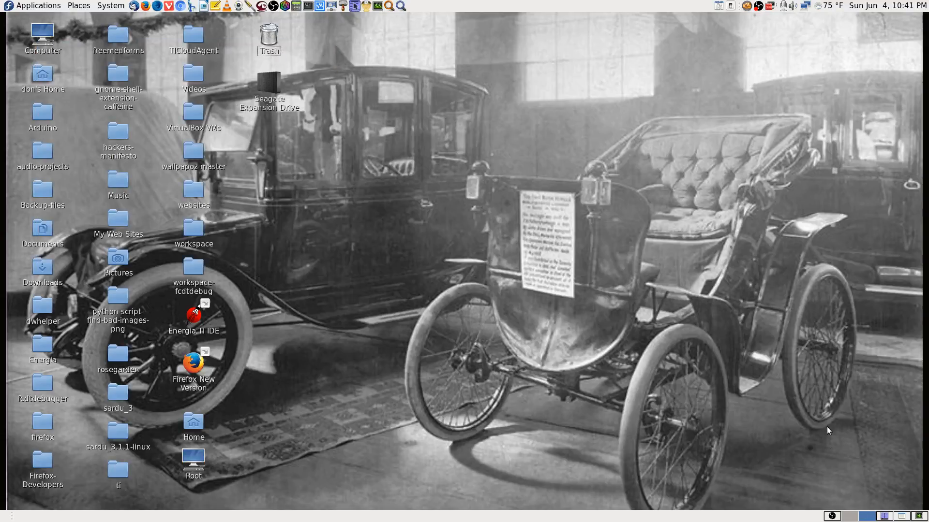
Step: Return to the Debian installer in the full-screen Remote Desktop Viewer and continue without loading the missing firmware
click(901, 516)
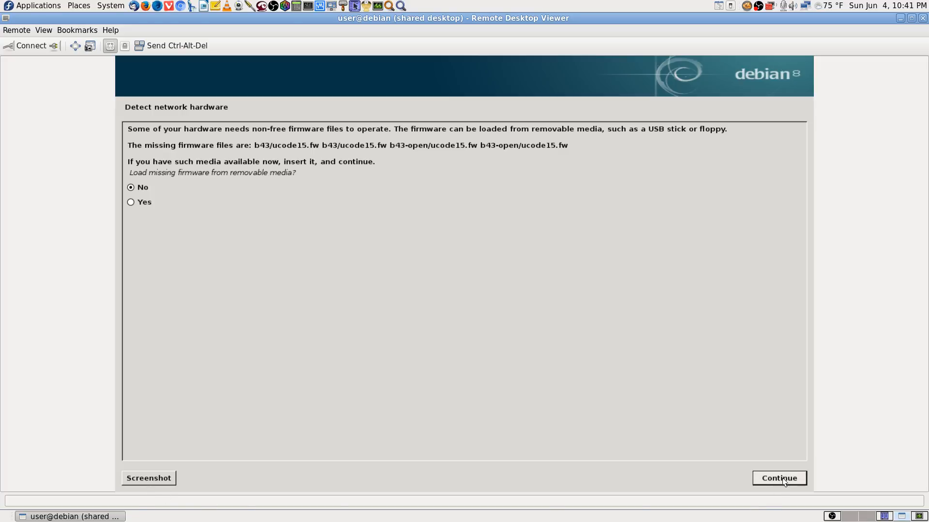
click(74, 46)
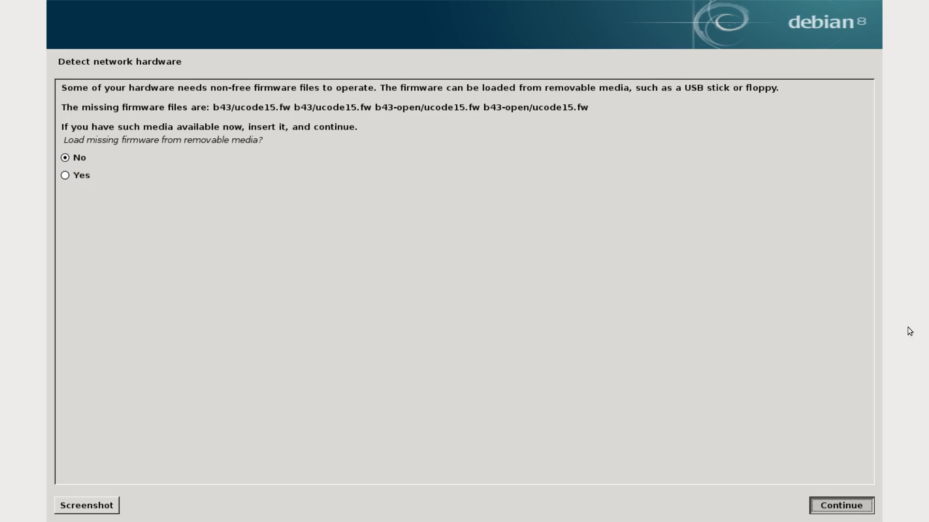
key(Return)
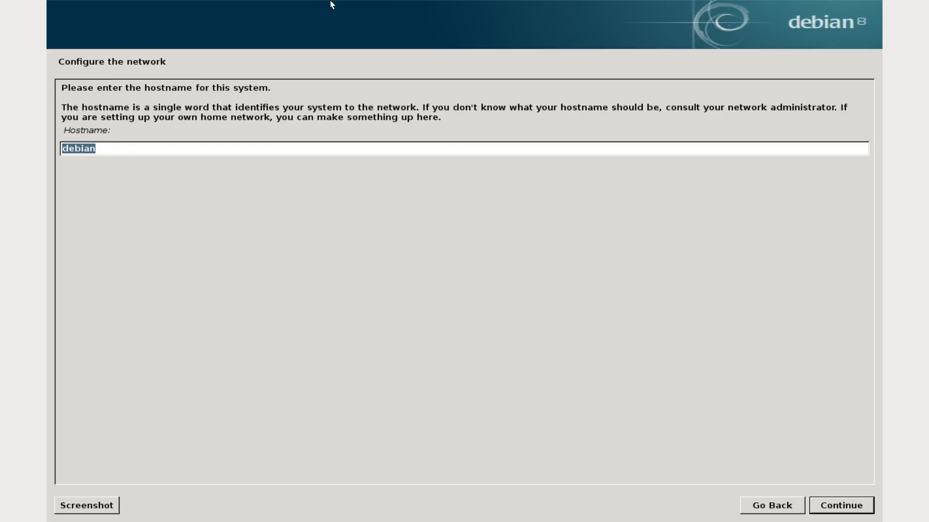
Step: Check the recording status in OBS, and return to the full-screen Debian installer in Remote Desktop Viewer
mouse_move(432, 2)
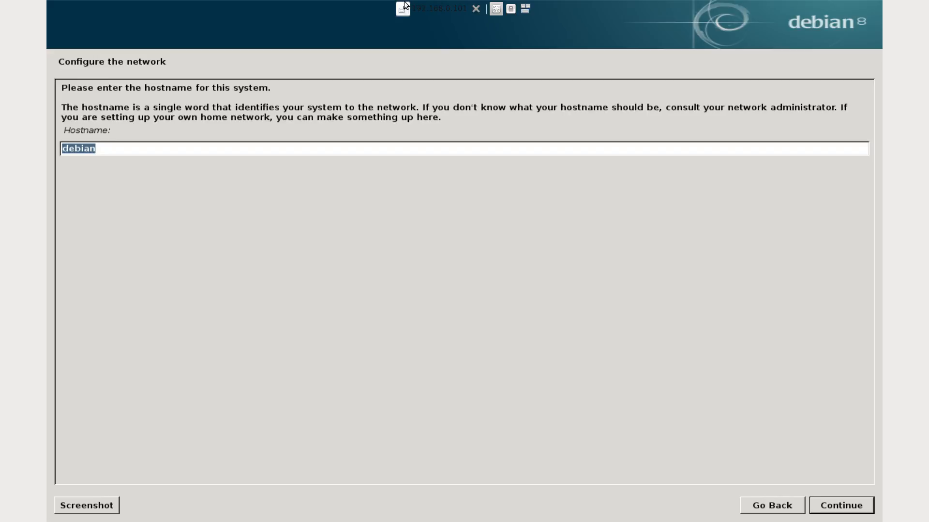
click(403, 8)
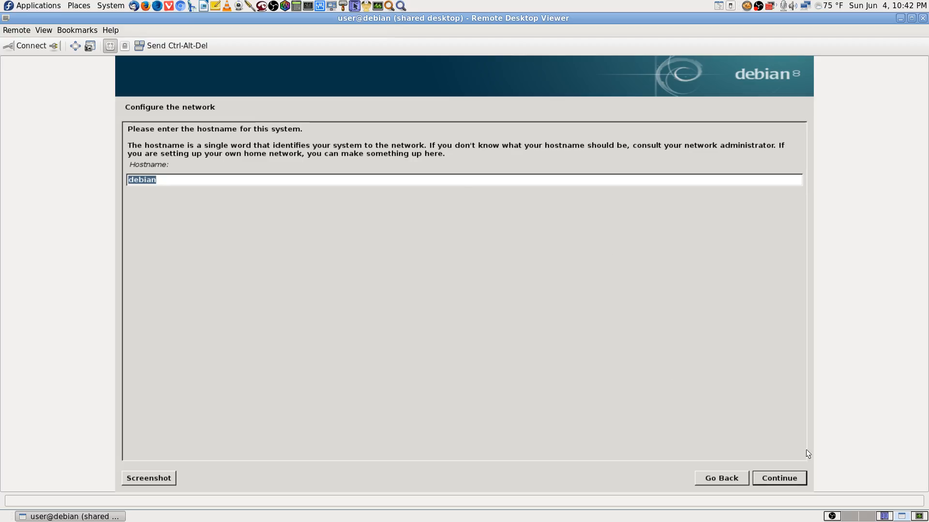
click(828, 517)
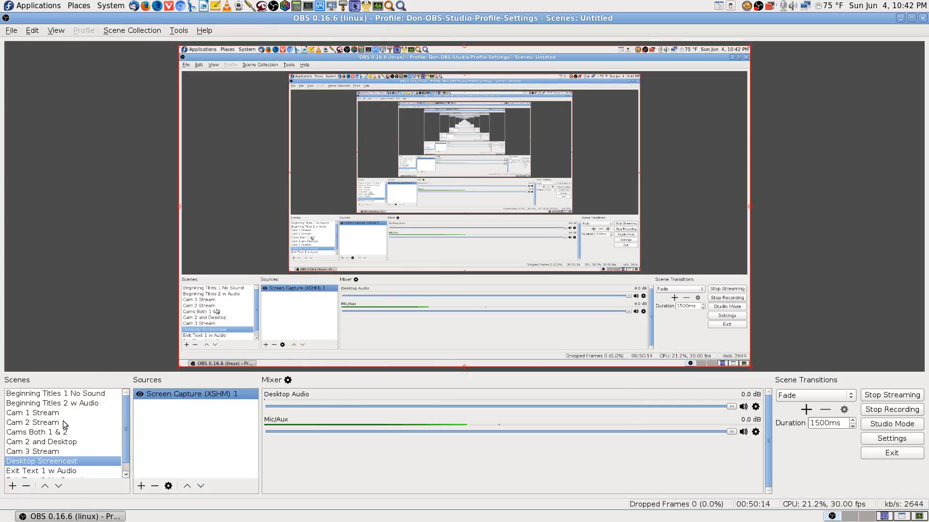
click(902, 517)
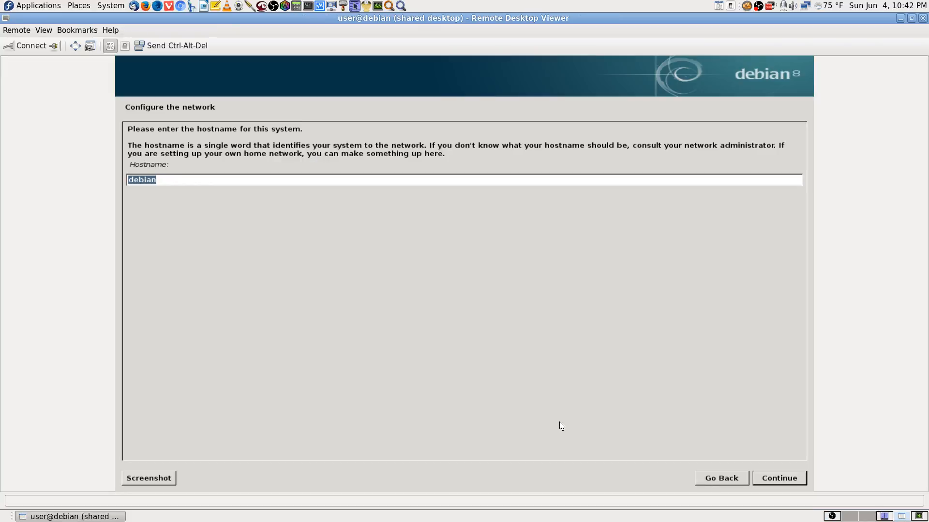
click(75, 46)
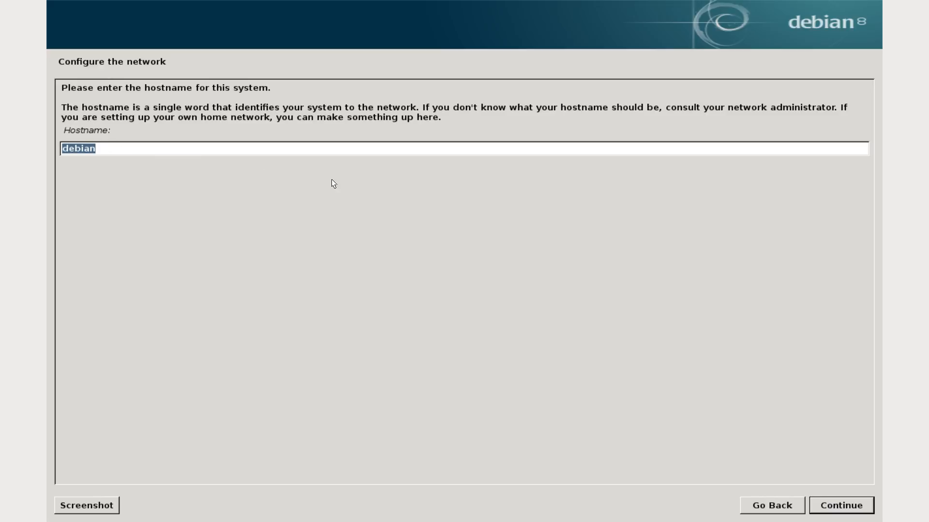
Step: Set the hostname to Dell1525 and continue past the domain name page
text(Dell1525)
click(863, 508)
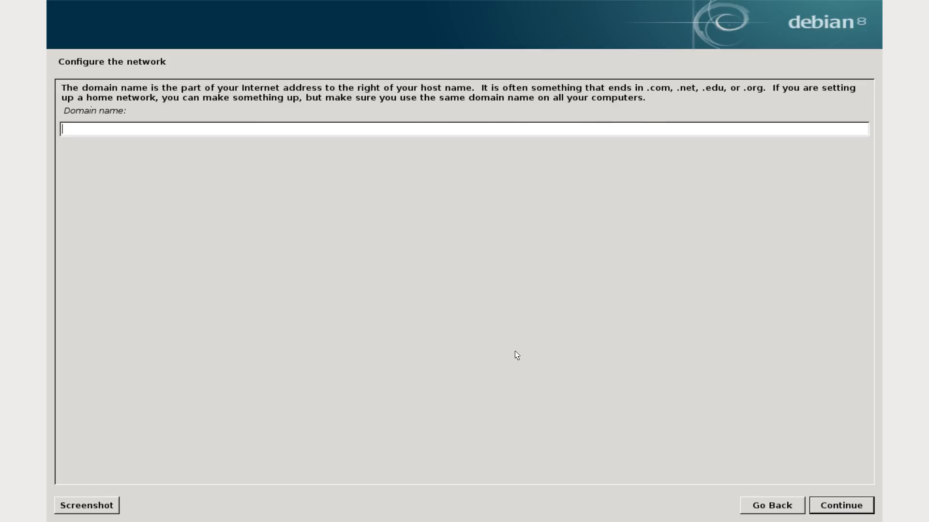
click(853, 509)
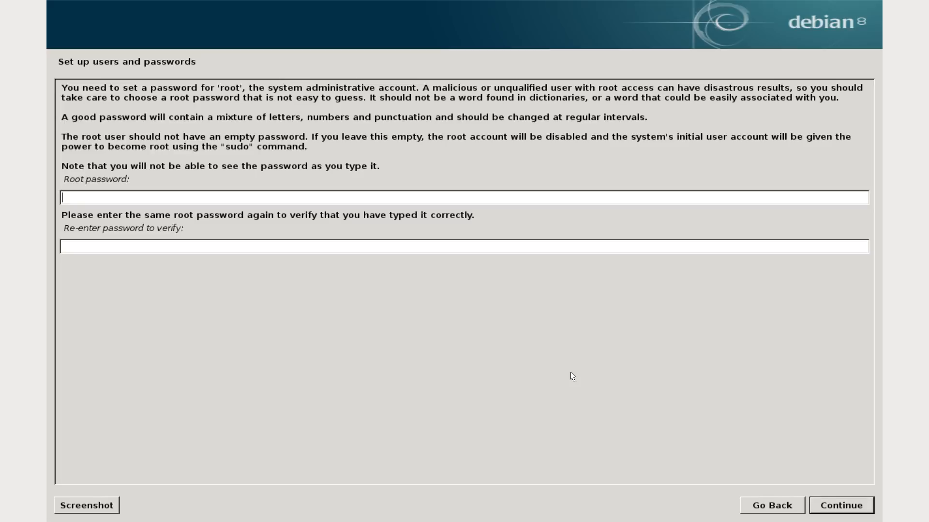
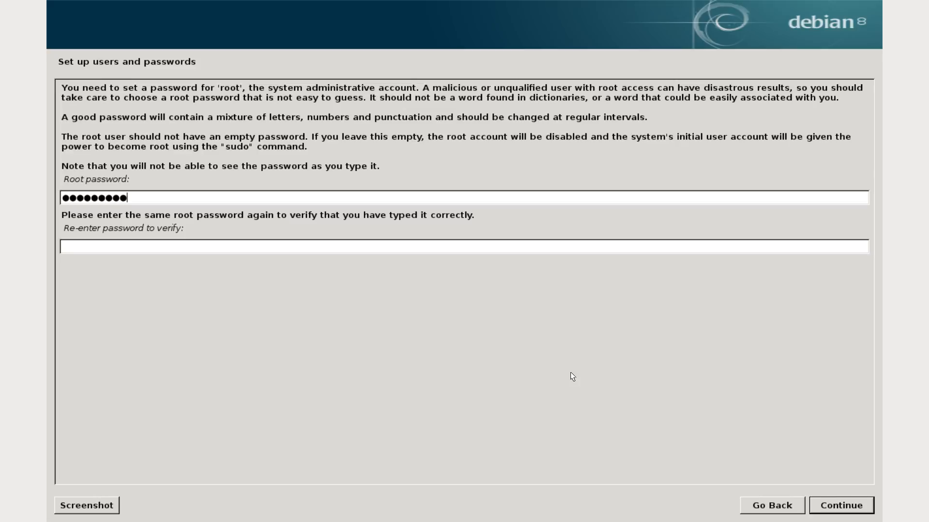
Step: Try to set the root password for the new system
key(Return)
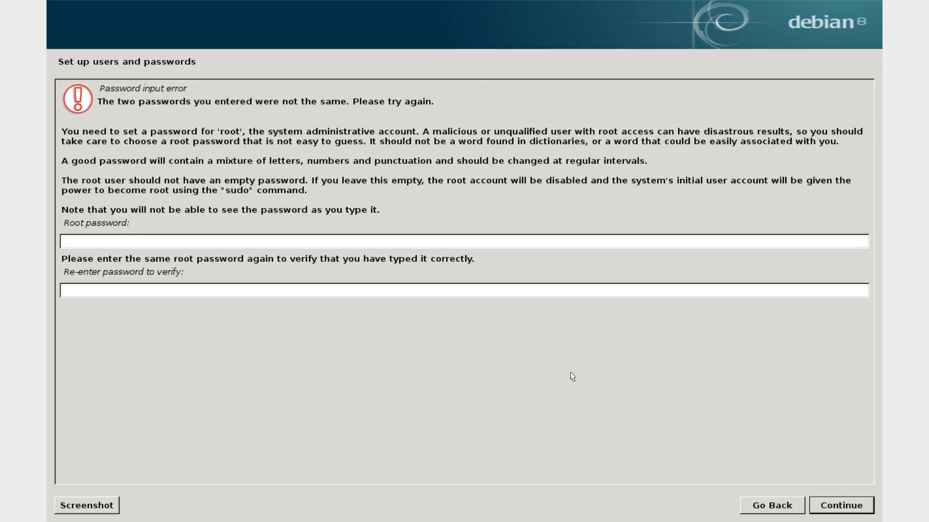
Step: Enter the root password, repeat it in the verification field, and continue to the user account setup
click(90, 244)
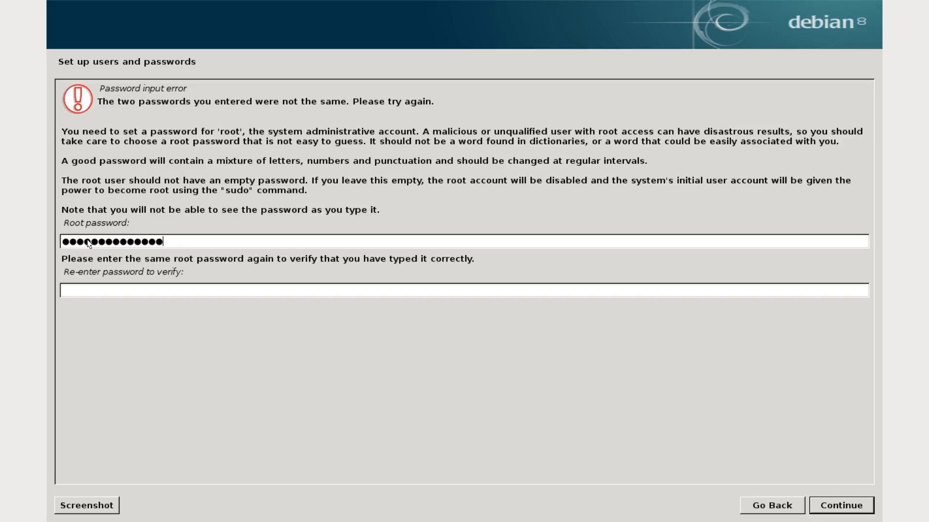
click(91, 289)
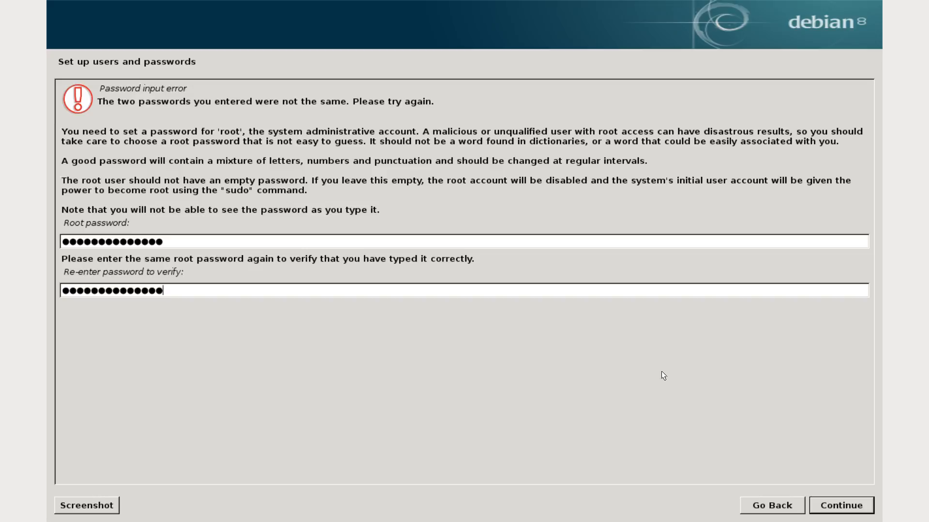
click(866, 509)
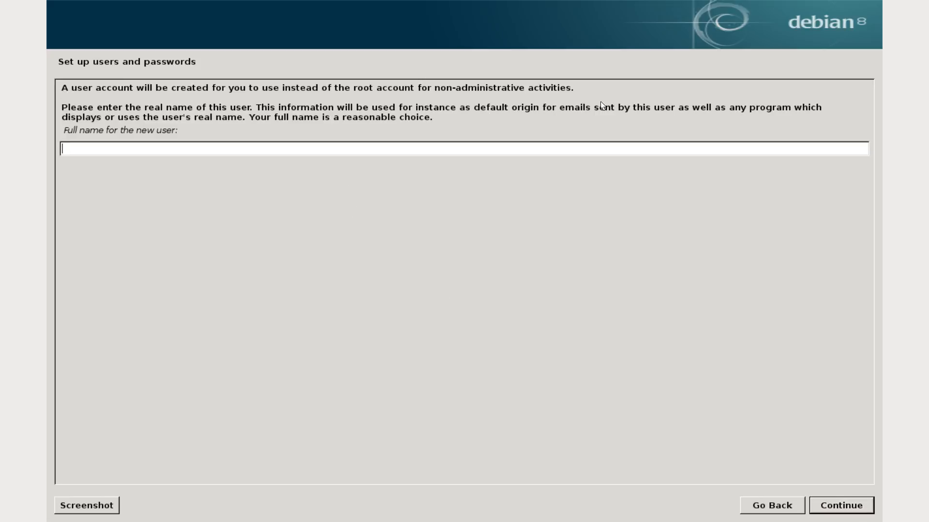
Step: Enter the new user's full name and accept the suggested account username
text(Don)
click(842, 505)
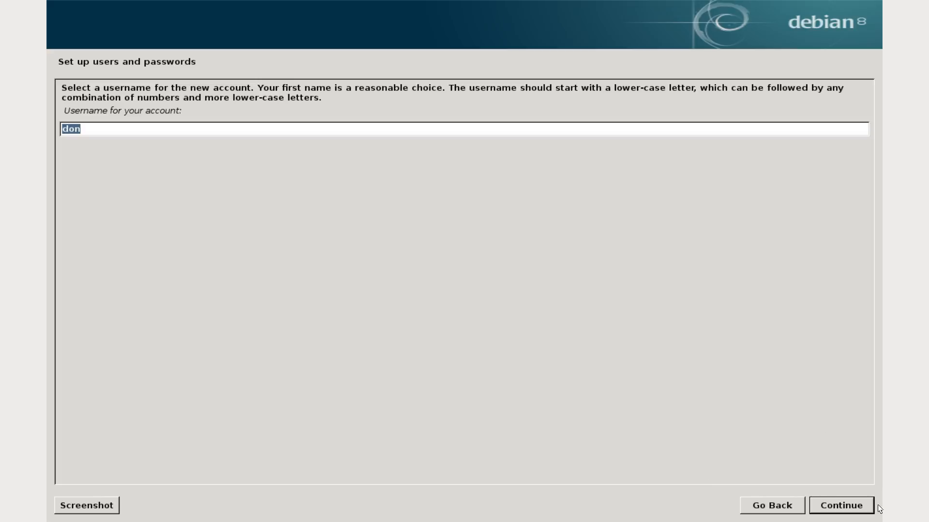
click(855, 503)
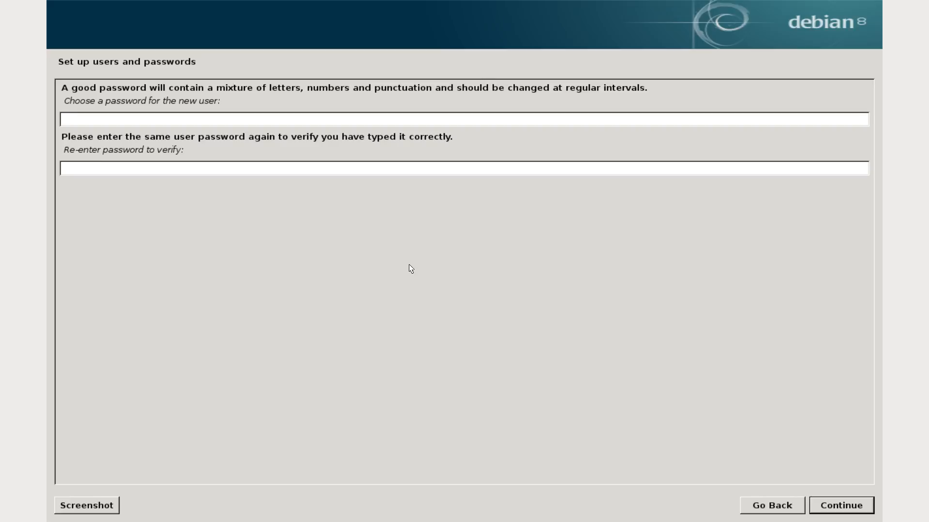
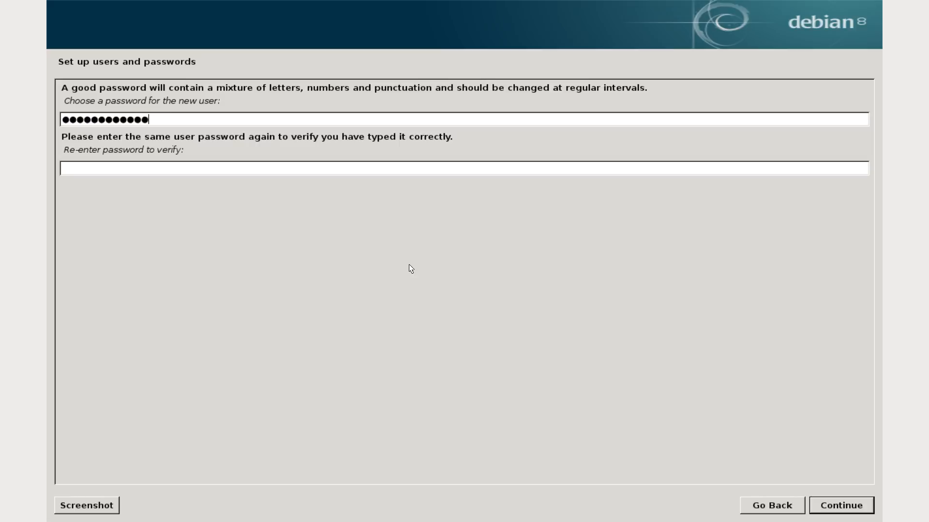
Step: Enter the new user's account password, repeat it for verification, and continue to the clock configuration
key(Tab)
text(•••••••••••)
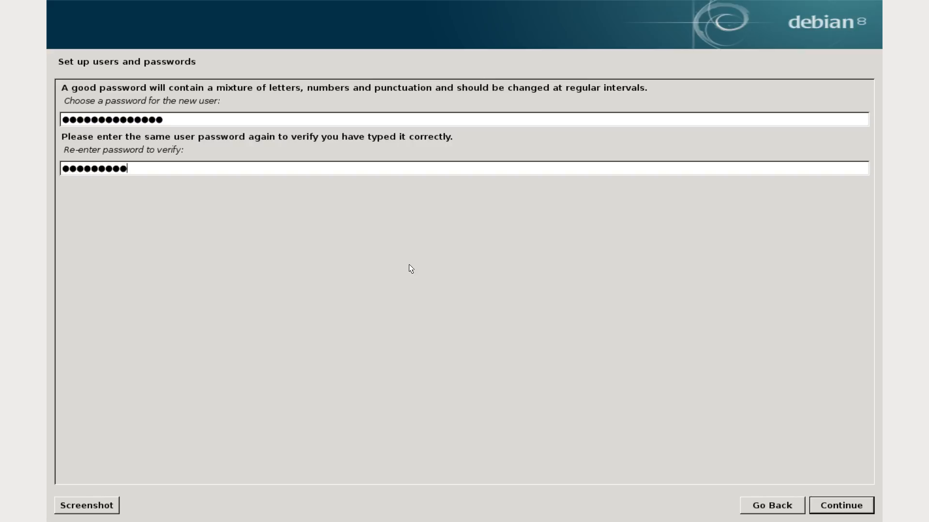
text(•••)
click(852, 506)
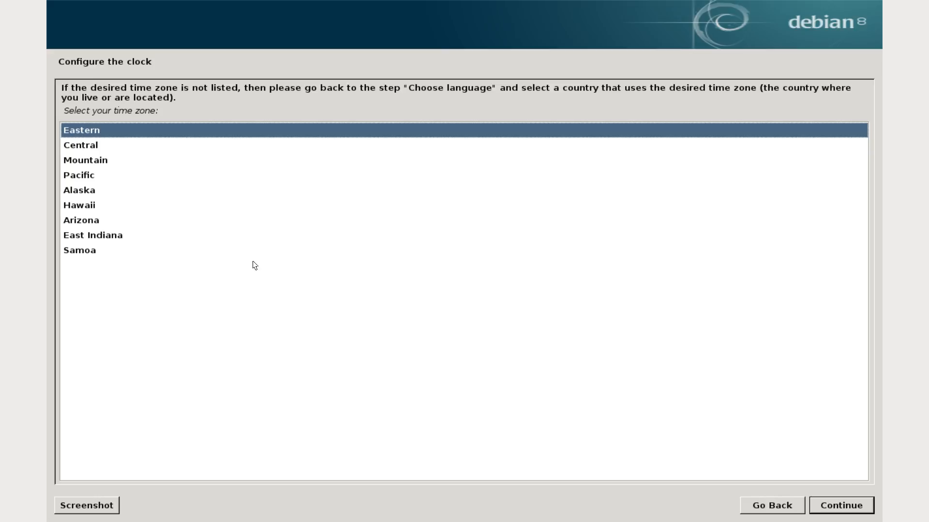
Step: Set the system time zone to Central and continue the installation
click(91, 146)
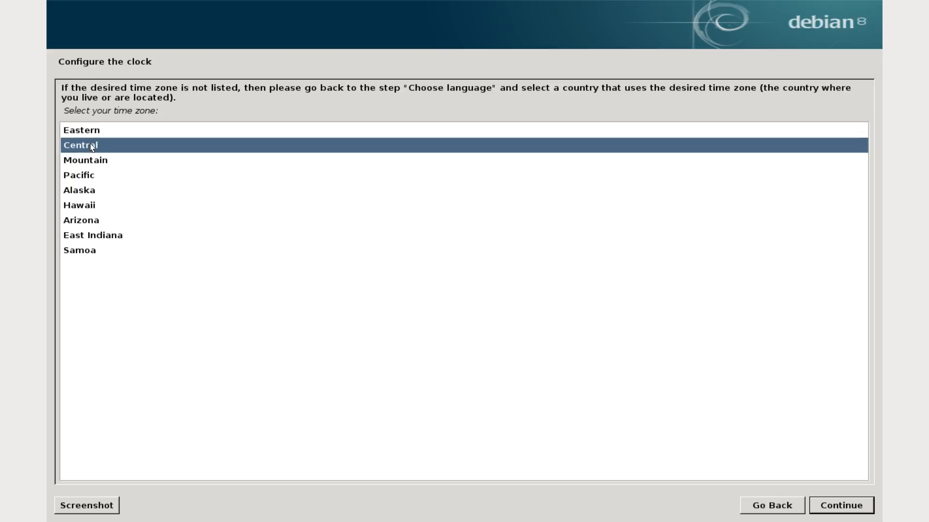
click(858, 508)
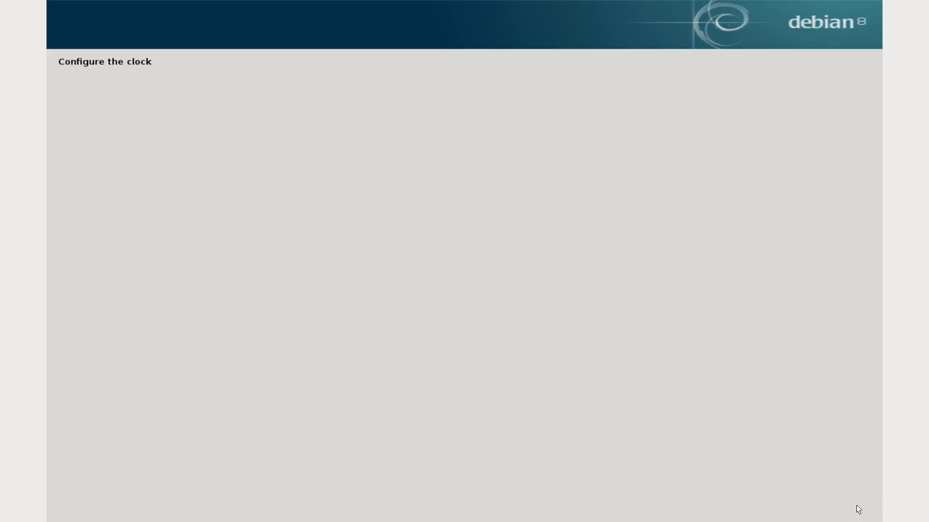
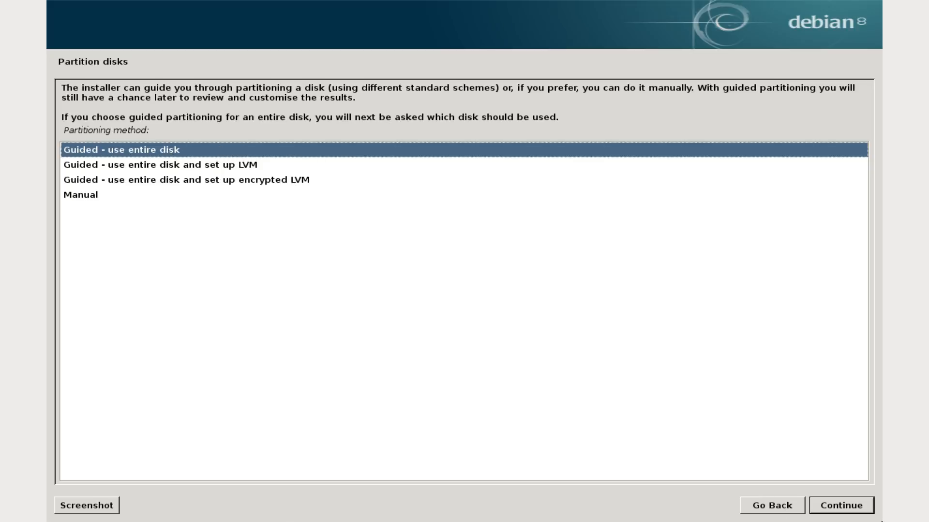
Step: Choose guided partitioning using the entire 120.0 GB Hitachi disk (sda), with all files in one partition
click(865, 508)
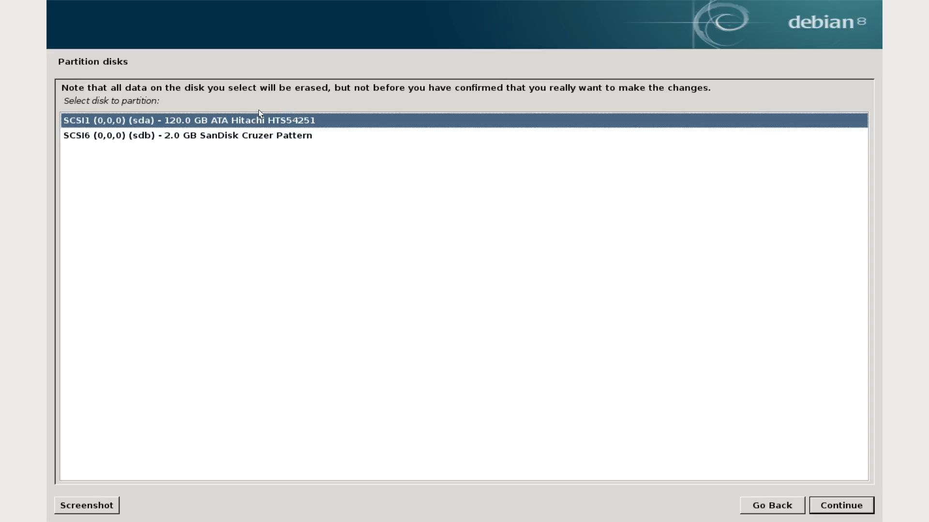
click(317, 135)
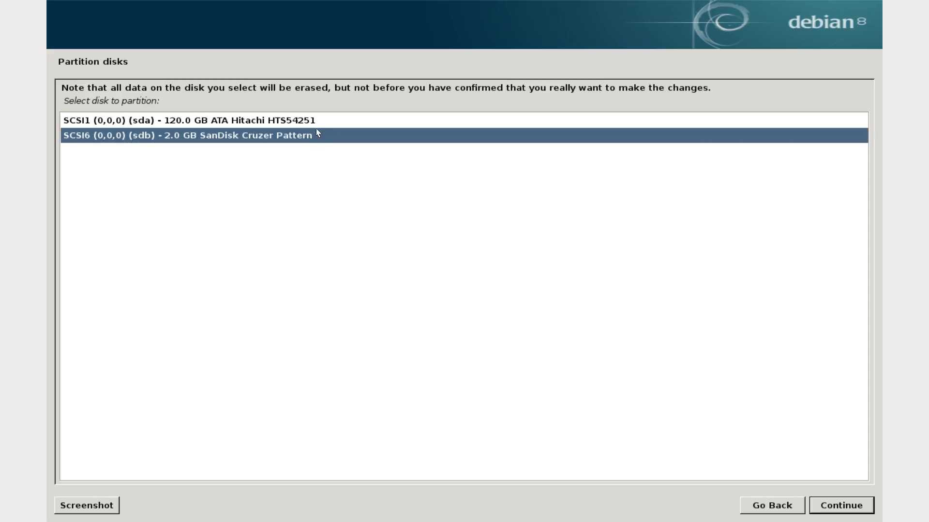
click(323, 120)
click(323, 135)
click(327, 120)
click(317, 135)
click(318, 122)
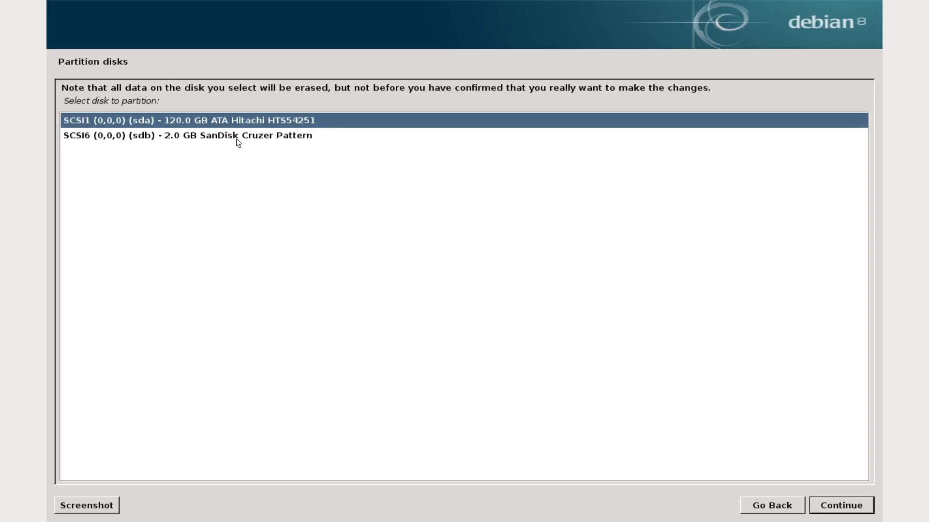
click(297, 138)
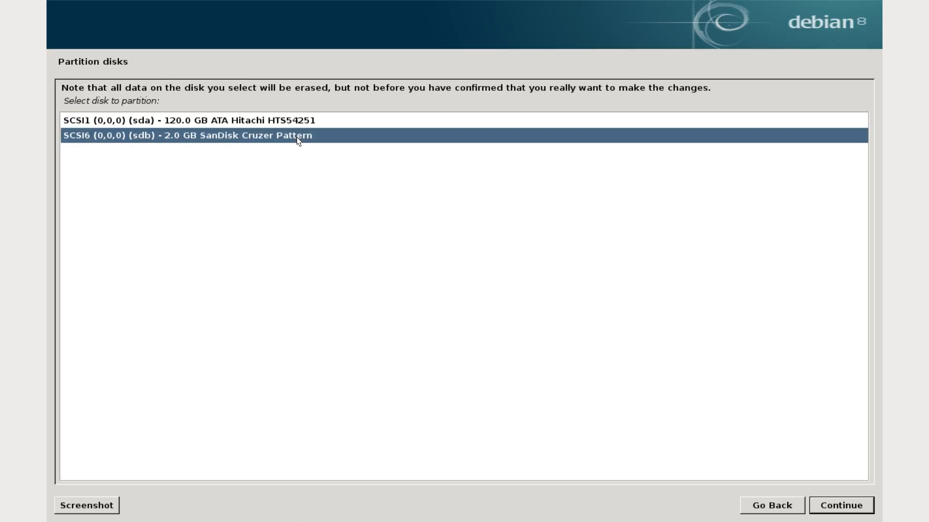
click(335, 122)
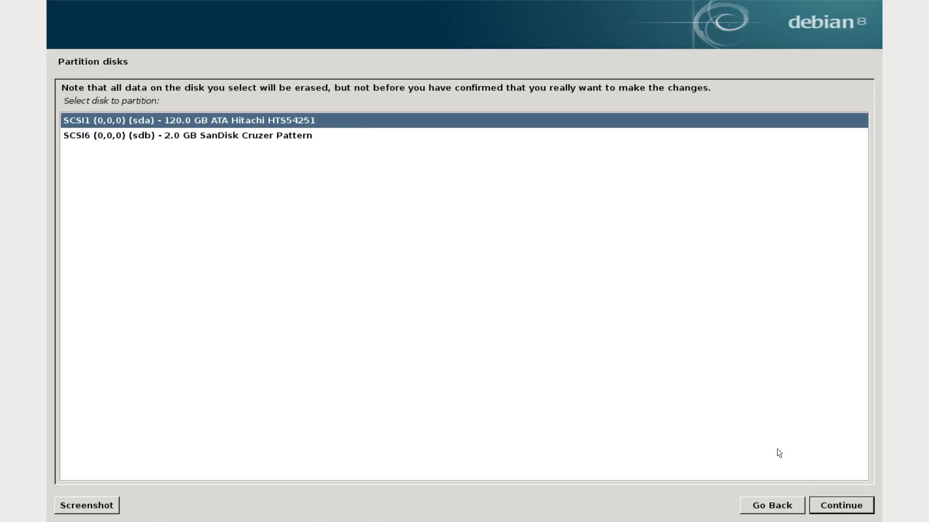
click(843, 506)
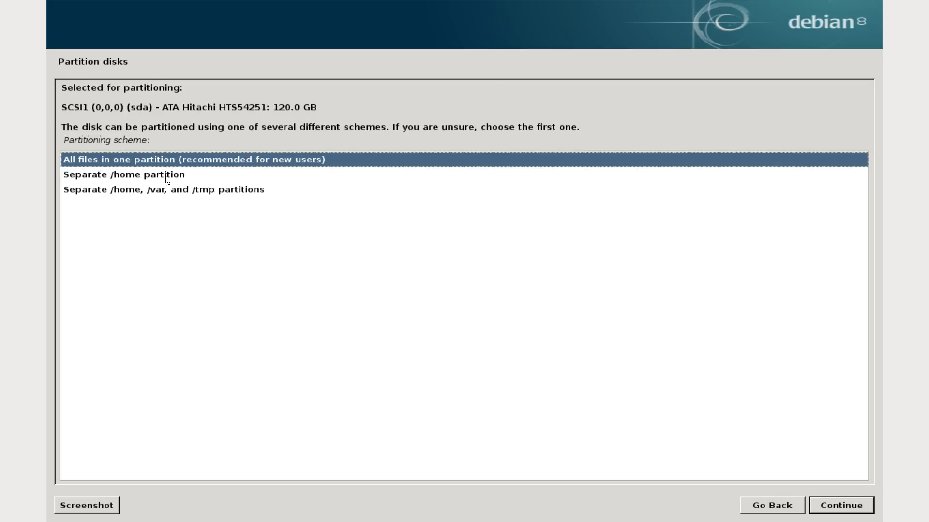
click(317, 159)
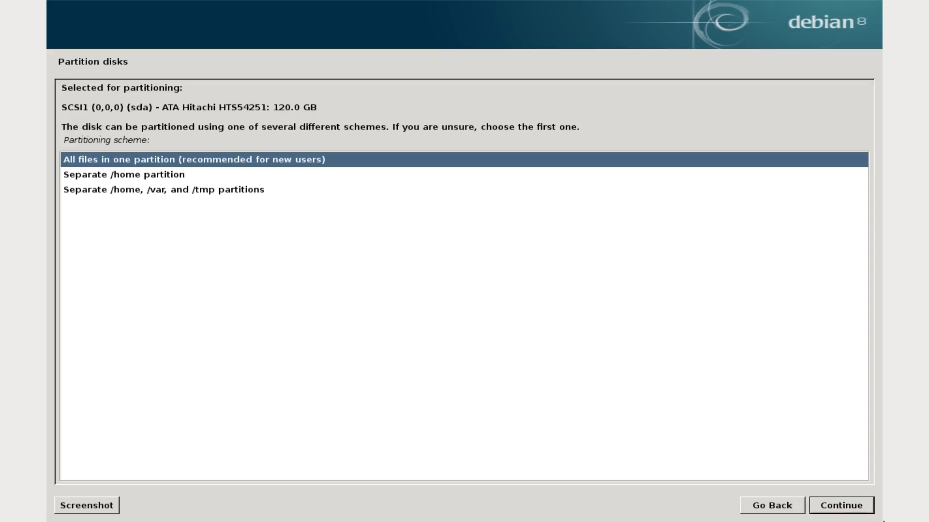
click(864, 508)
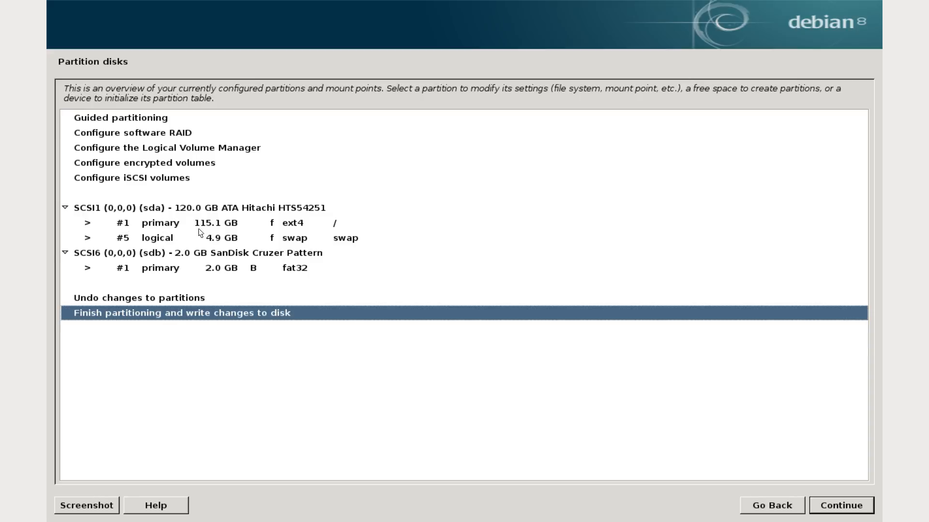
Step: Examine the proposed partitions on both disks and the settings of the ext4 root partition, and return to the overview
click(171, 224)
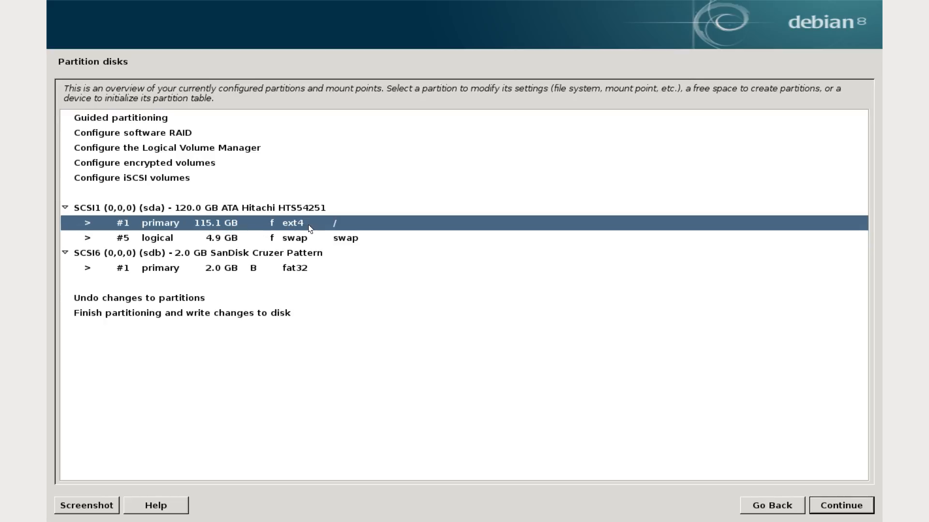
click(257, 241)
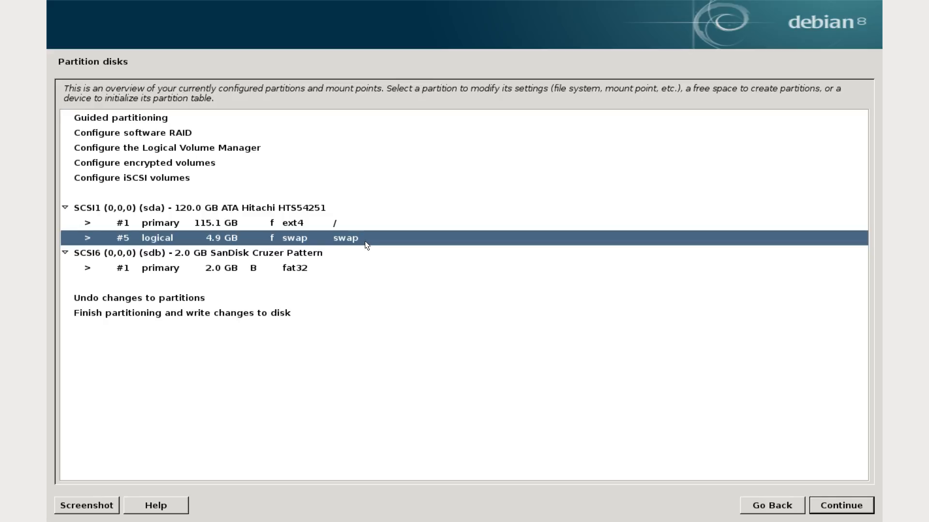
click(160, 269)
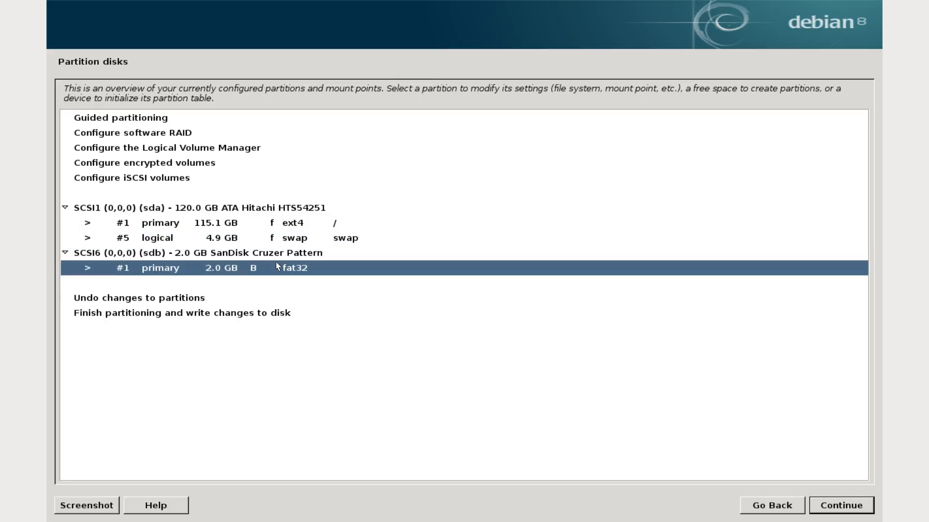
click(240, 225)
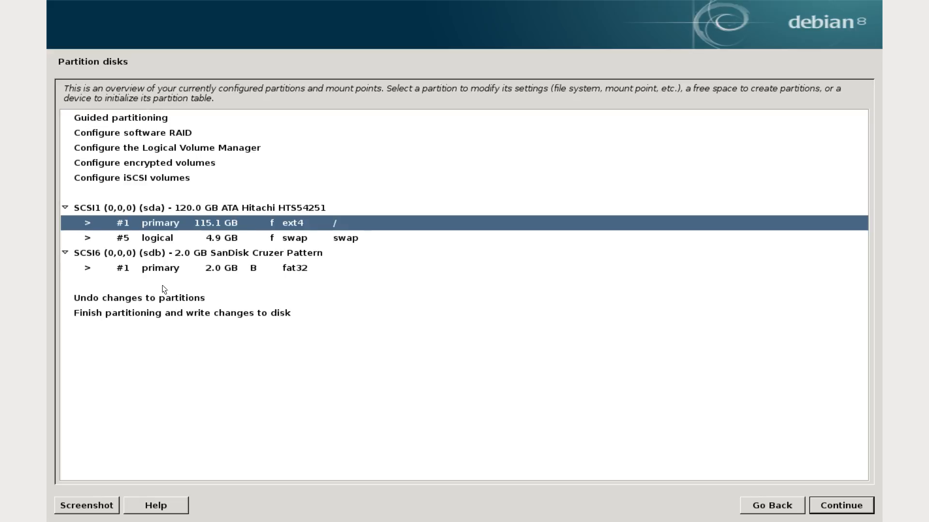
click(179, 269)
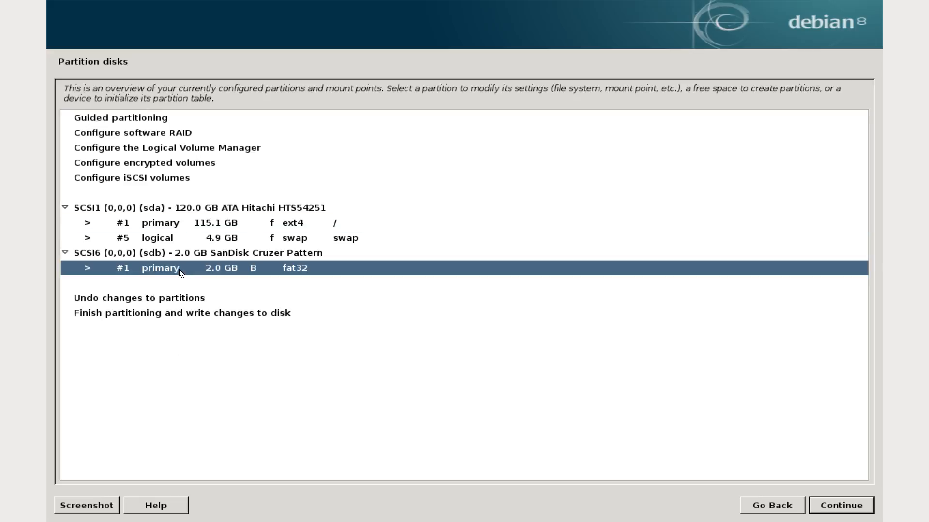
click(261, 225)
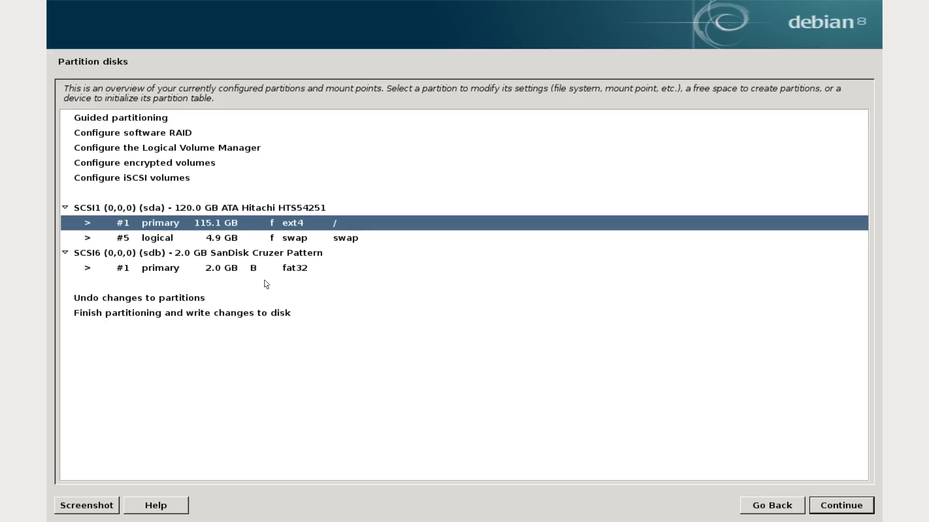
click(864, 498)
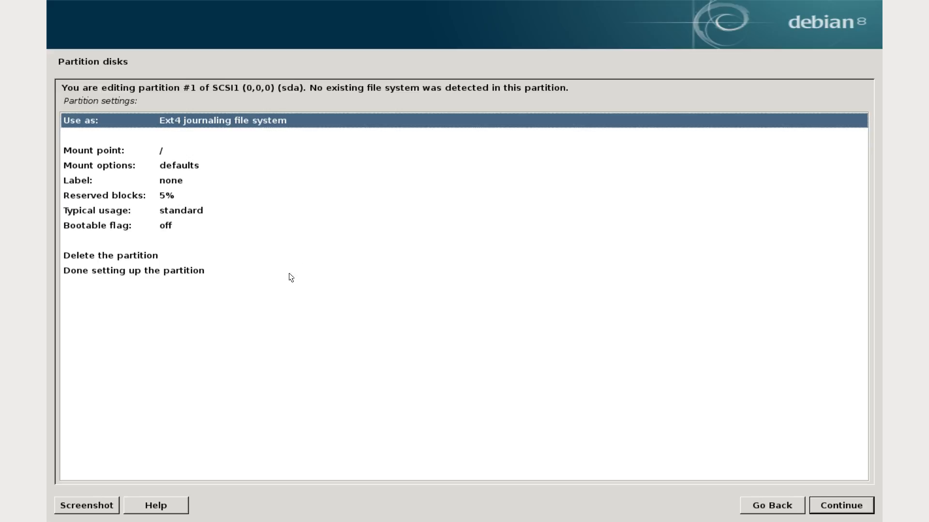
click(766, 506)
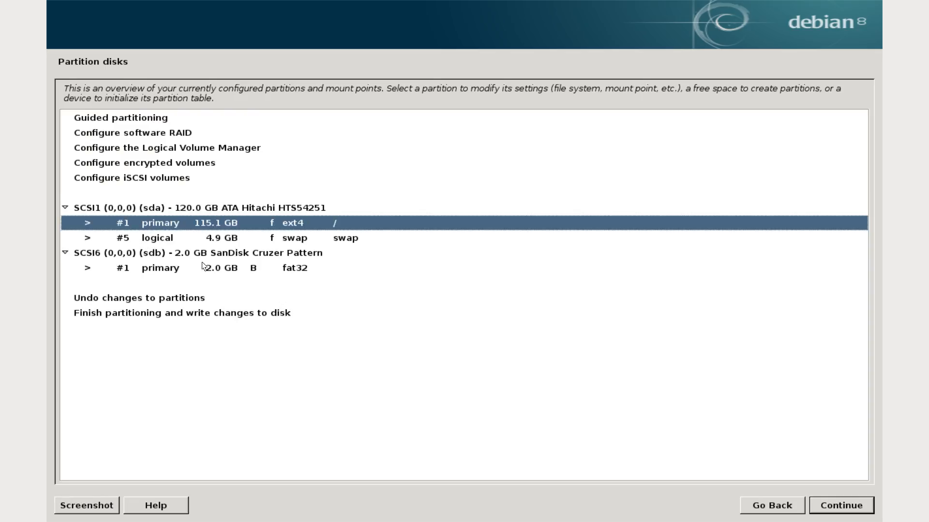
Step: Open the settings of primary partition #1 on sda and keep the Ext4 journaling file system as its use
click(841, 506)
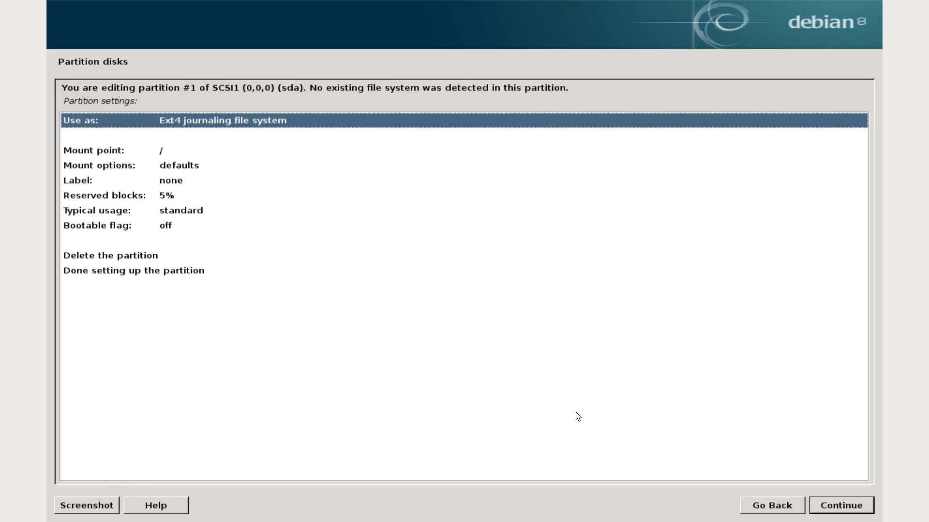
click(850, 509)
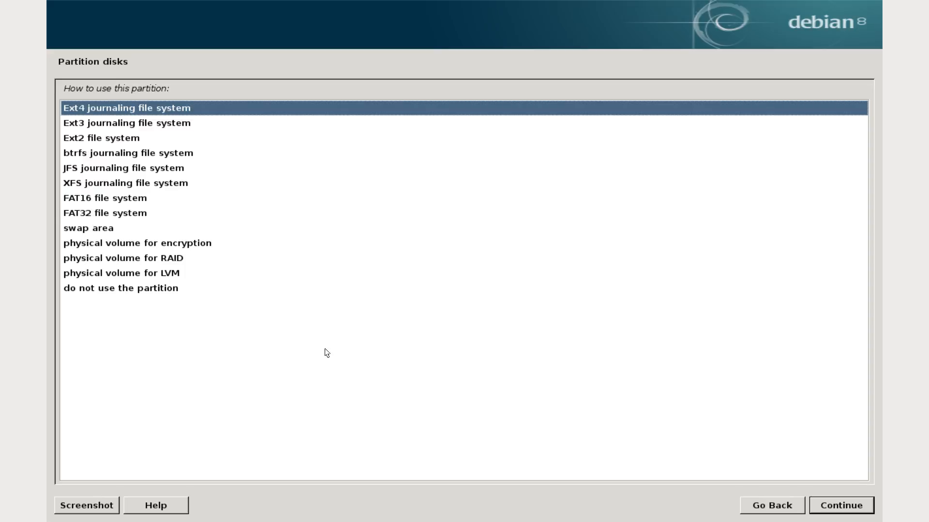
click(863, 506)
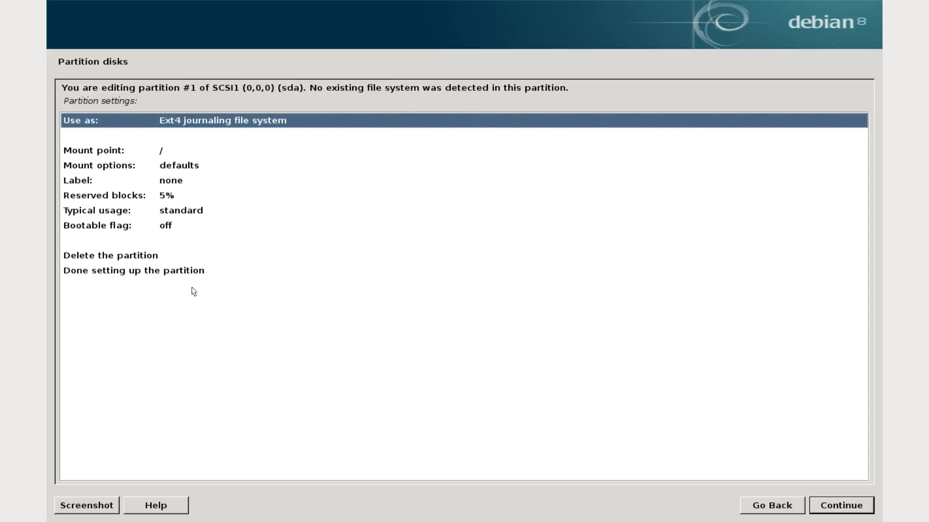
click(115, 268)
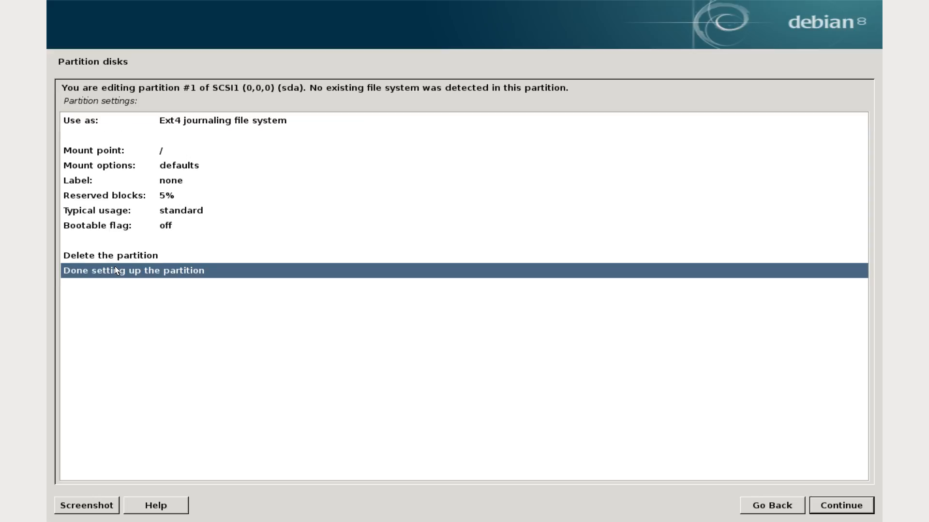
click(233, 125)
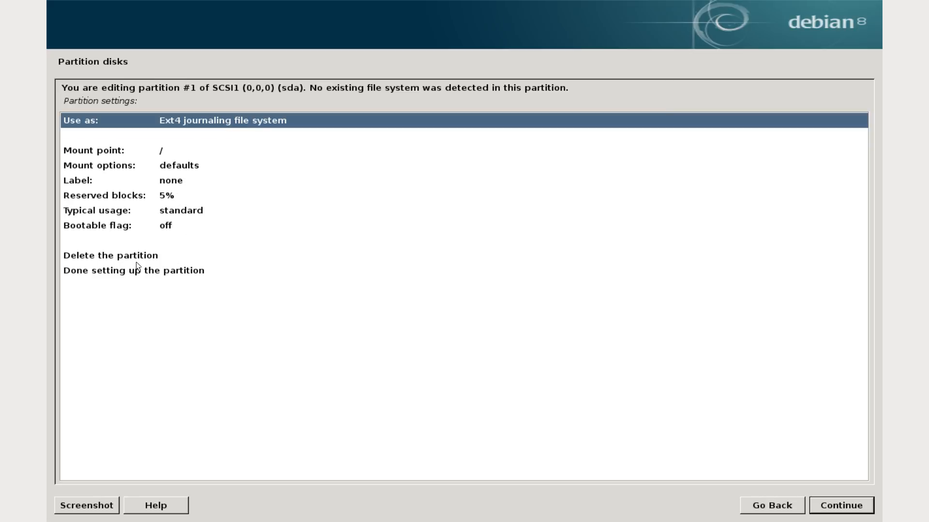
click(180, 274)
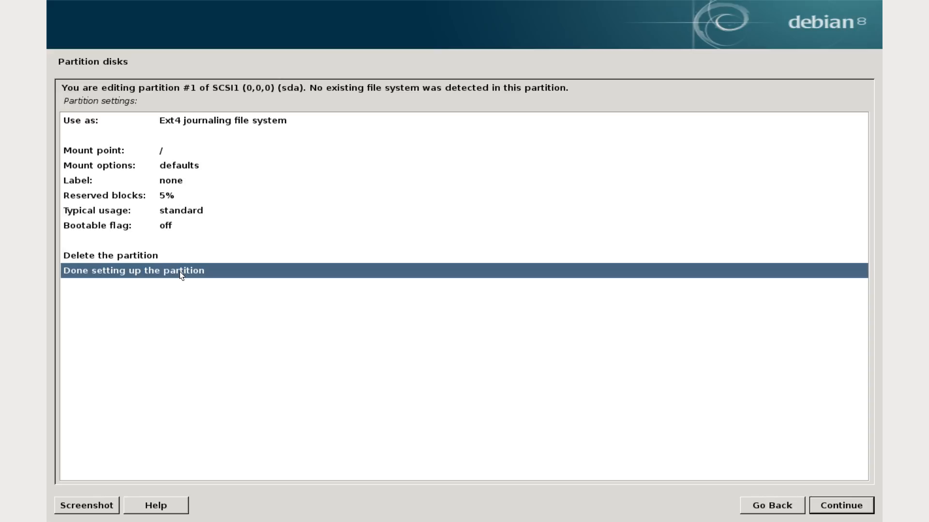
click(267, 121)
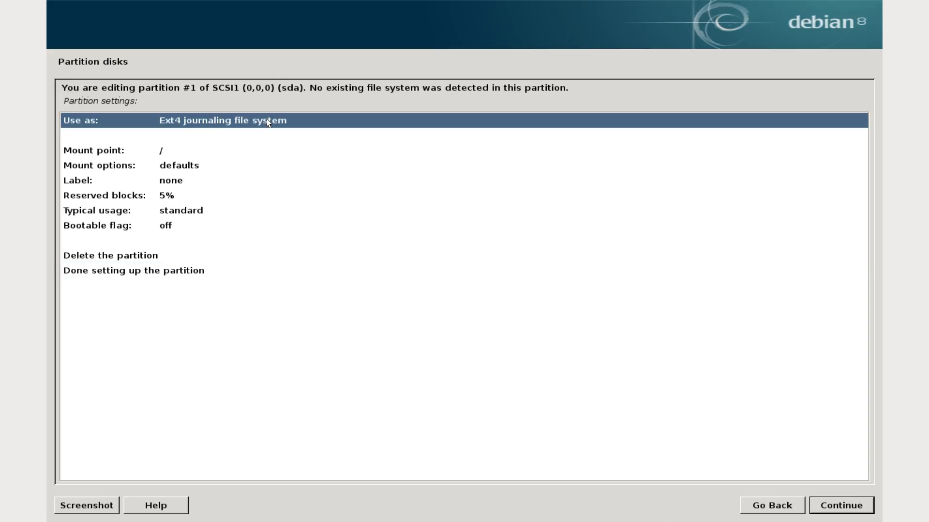
click(157, 275)
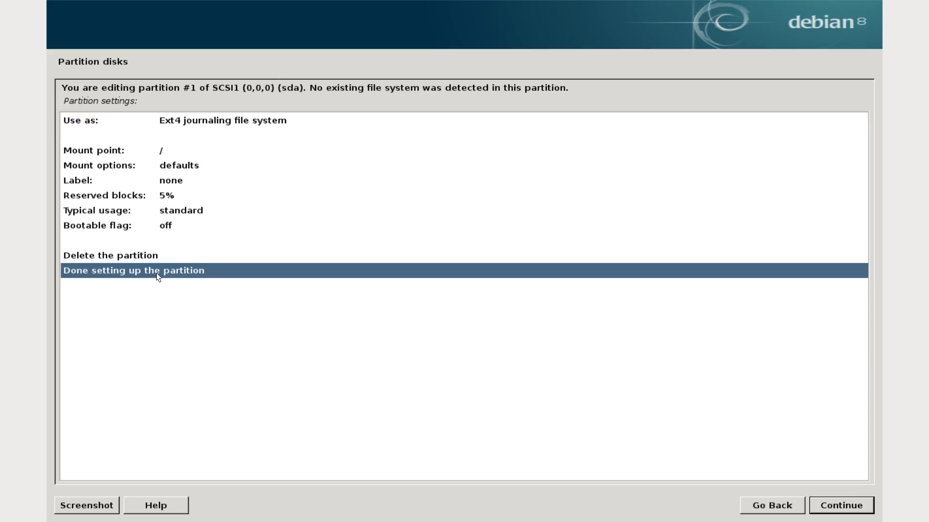
click(248, 123)
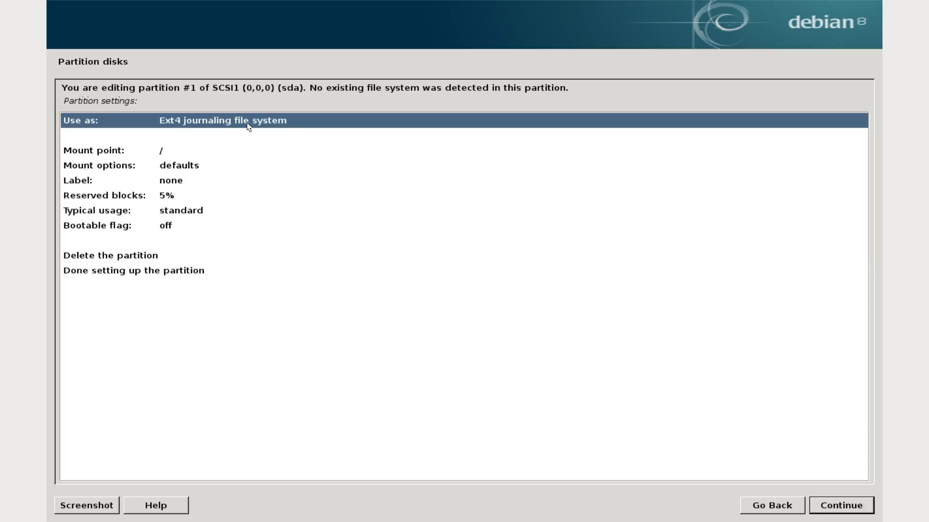
click(854, 511)
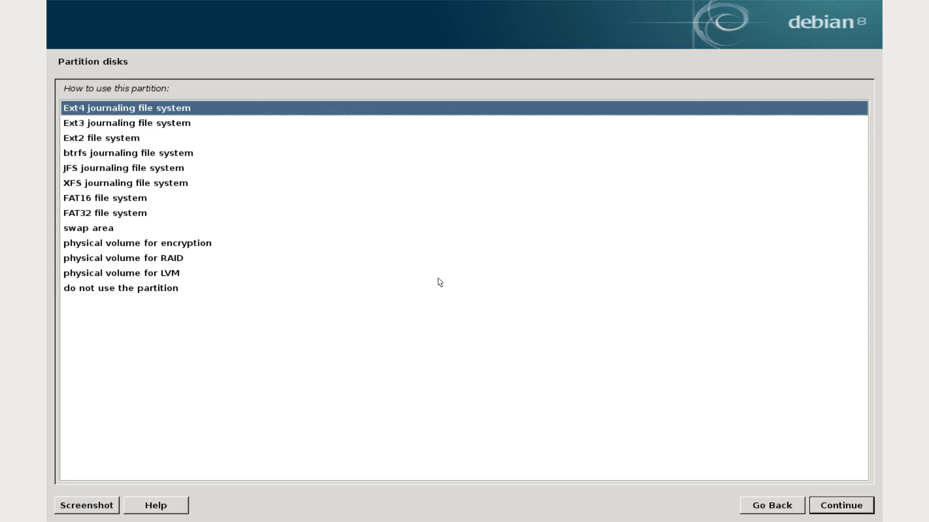
click(825, 502)
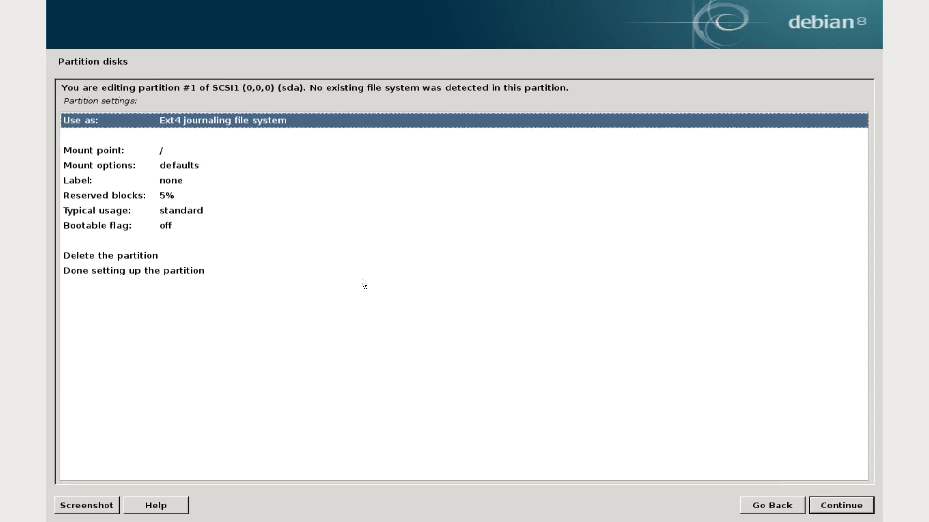
Step: Review the root partition's mount, label, reserved blocks and bootable flag settings, and finish setting up the partition
click(175, 154)
click(179, 166)
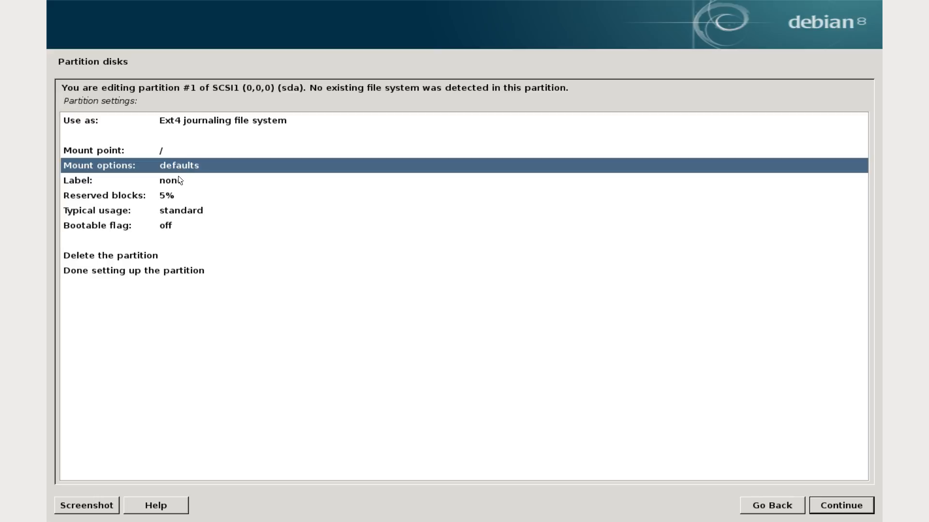
click(179, 181)
click(180, 196)
click(178, 230)
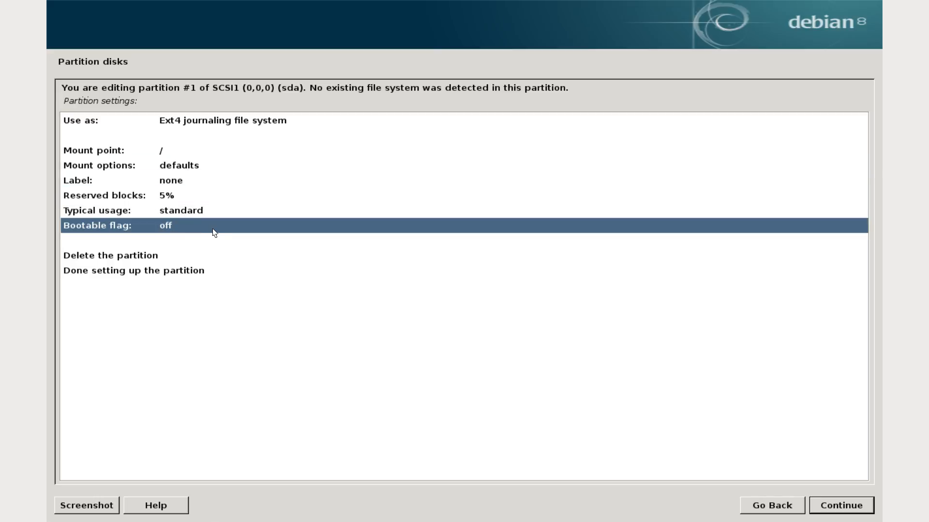
click(159, 257)
click(183, 274)
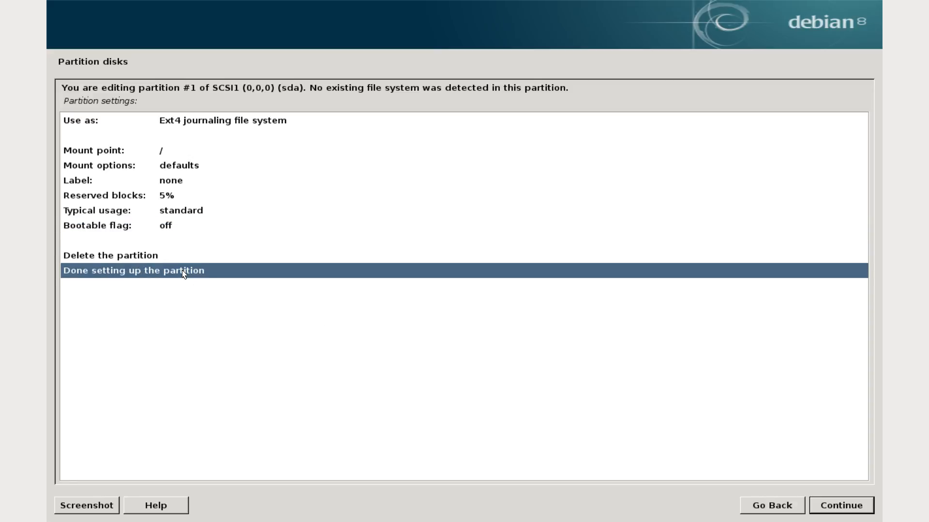
click(840, 509)
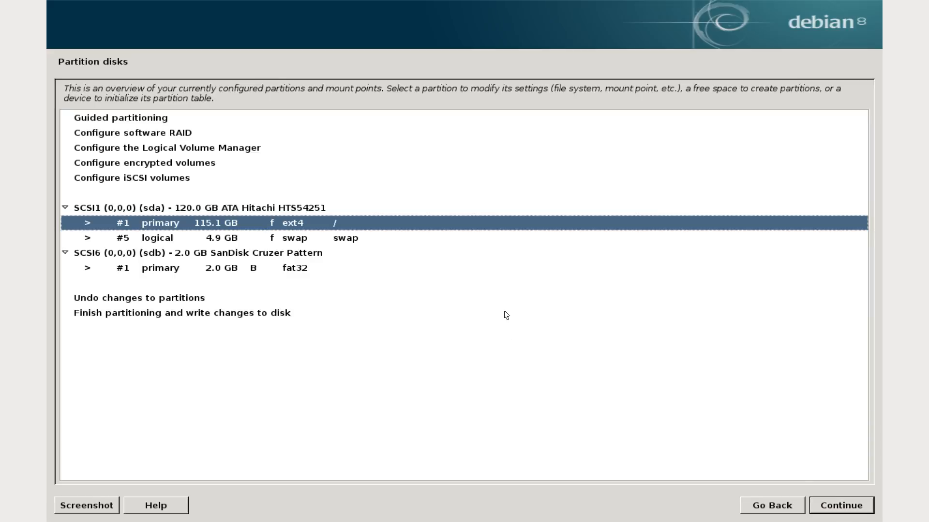
Step: Finish partitioning and confirm writing the changes to disk, formatting sda partition #1 as ext4 and #5 as swap
click(188, 315)
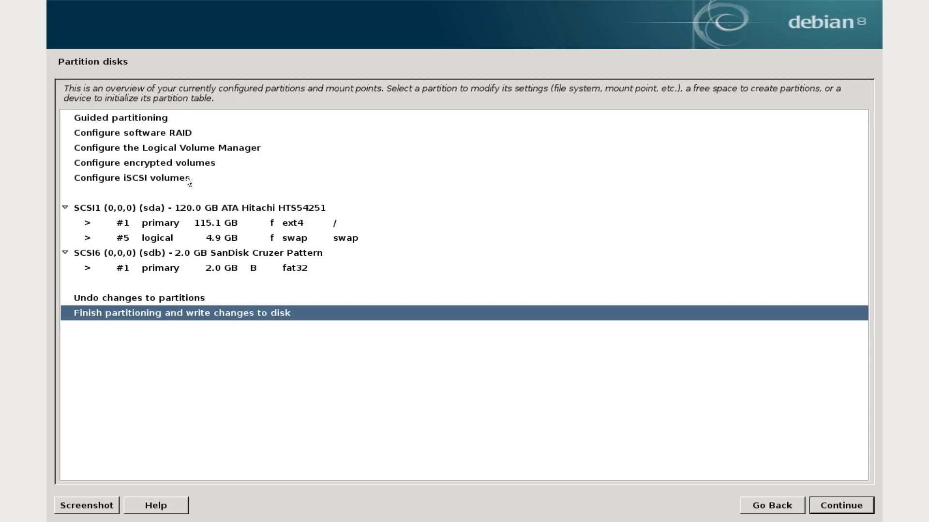
click(197, 225)
click(186, 238)
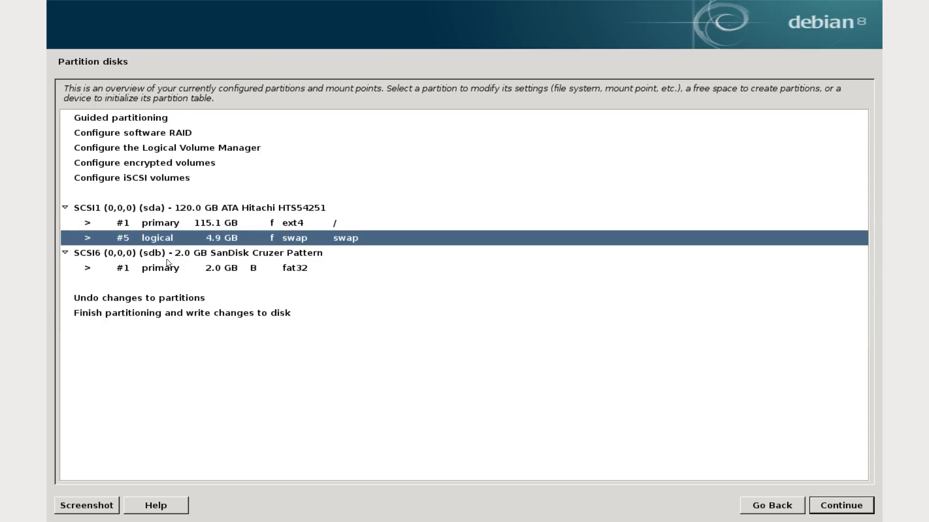
click(155, 269)
click(153, 224)
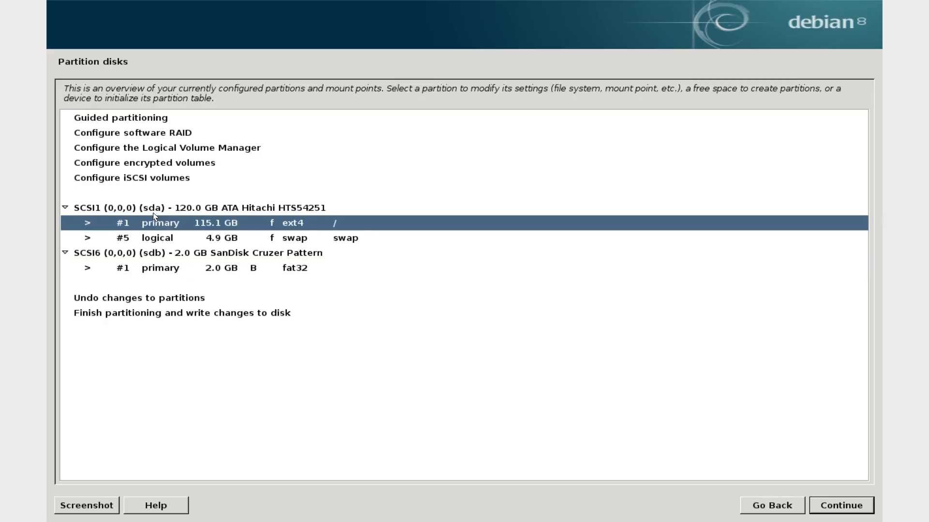
click(155, 120)
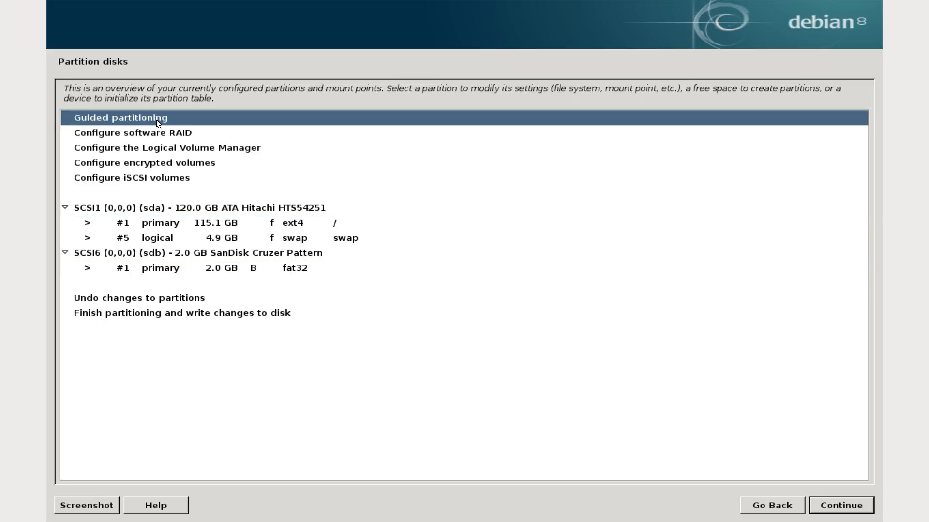
click(209, 313)
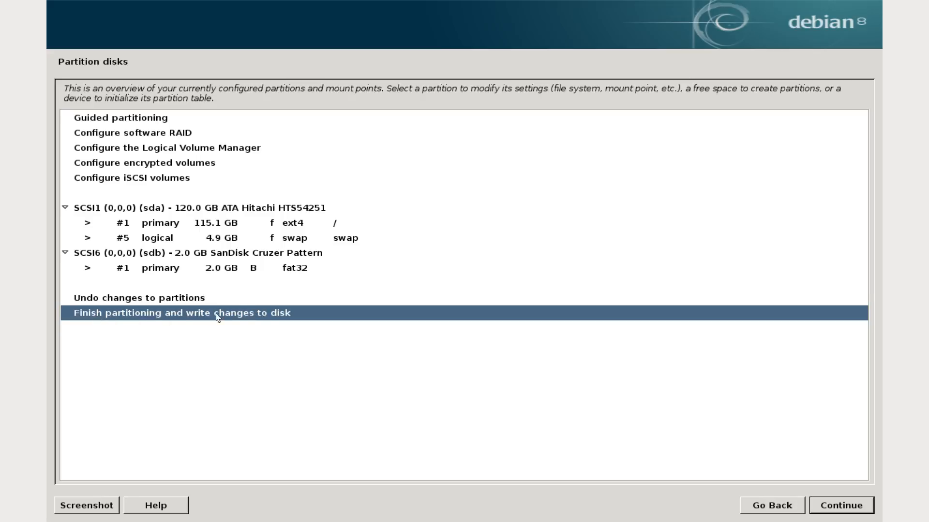
click(860, 512)
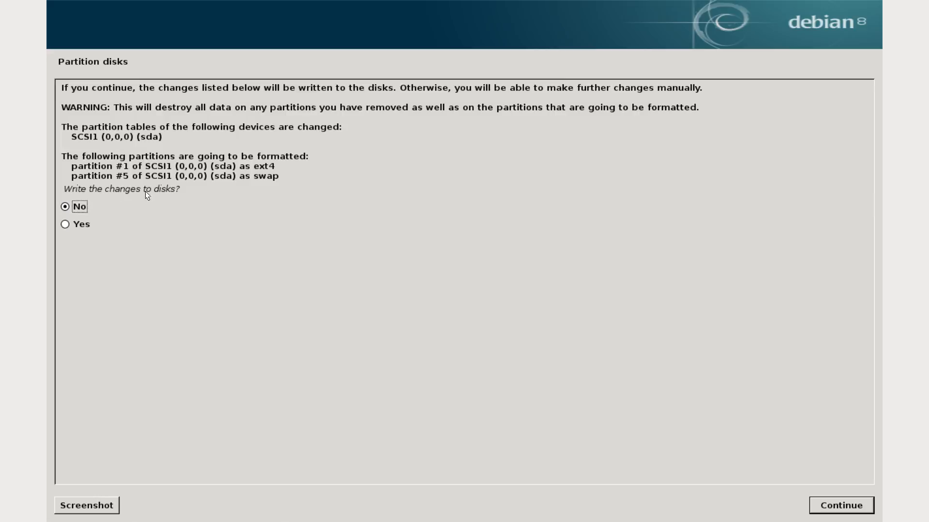
click(64, 224)
click(866, 508)
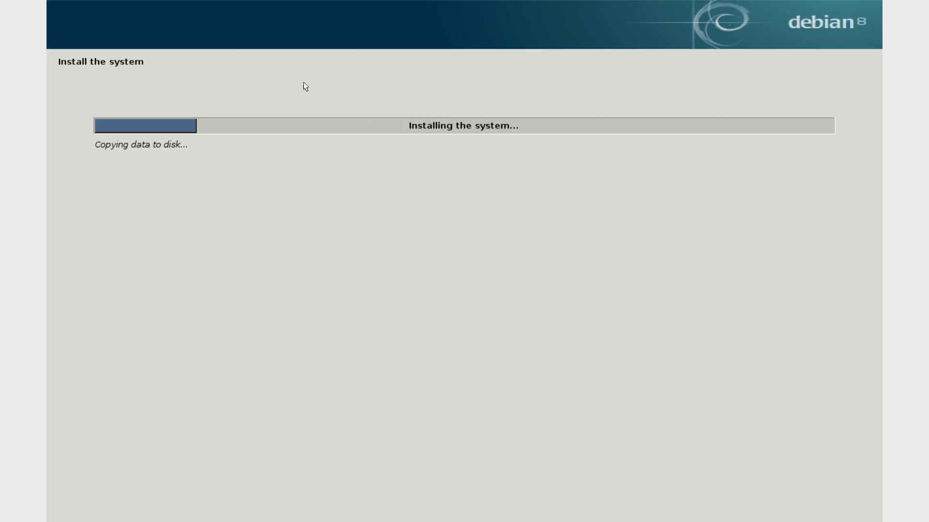
Step: Leave the remote desktop's full-screen view and look through the other workspaces, including the OBS recording status
mouse_move(460, 4)
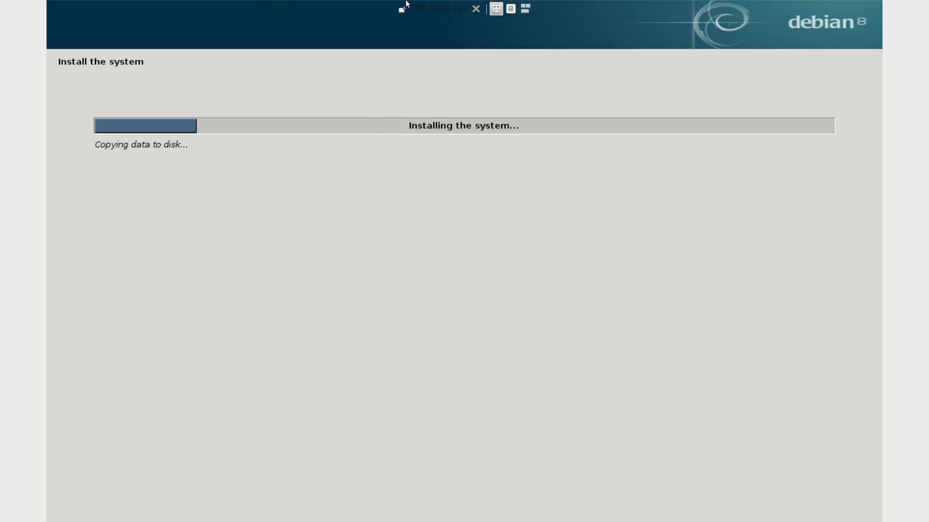
click(402, 9)
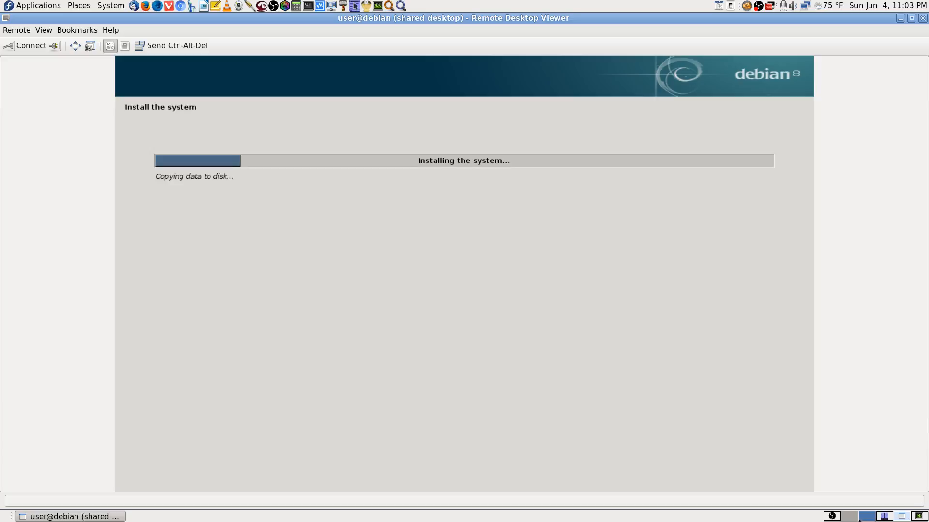
click(833, 517)
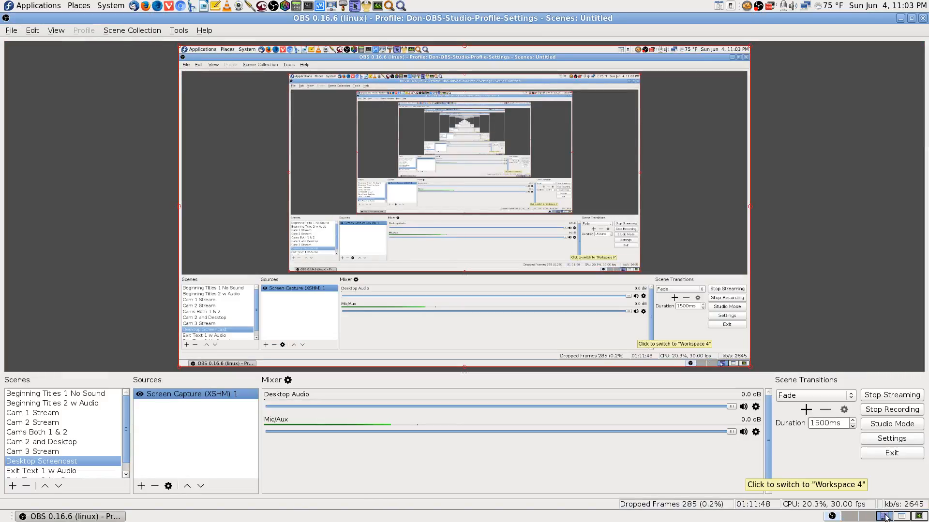
click(918, 516)
click(902, 517)
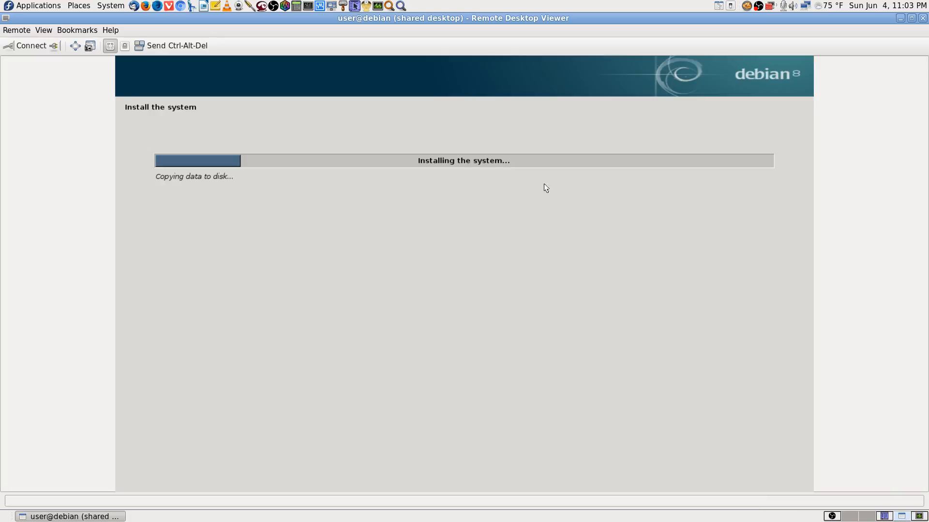
Step: Switch to Firefox, open the YouTube Live Dashboard from the history to check the stream, and look at System Monitor's process table
click(850, 517)
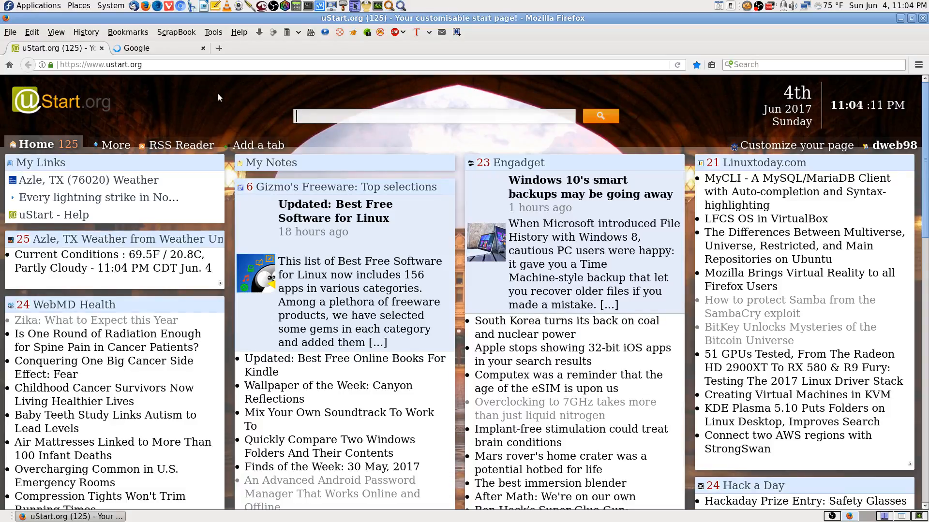
click(167, 49)
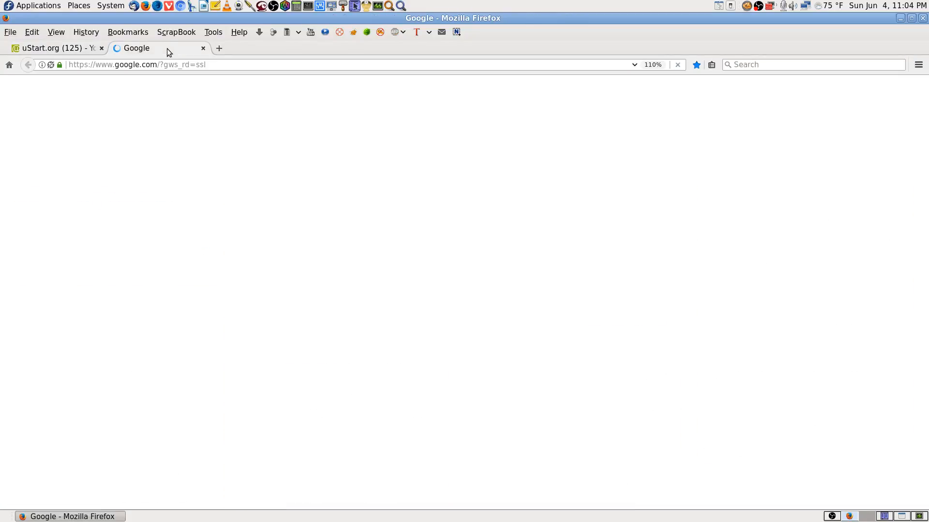
click(85, 54)
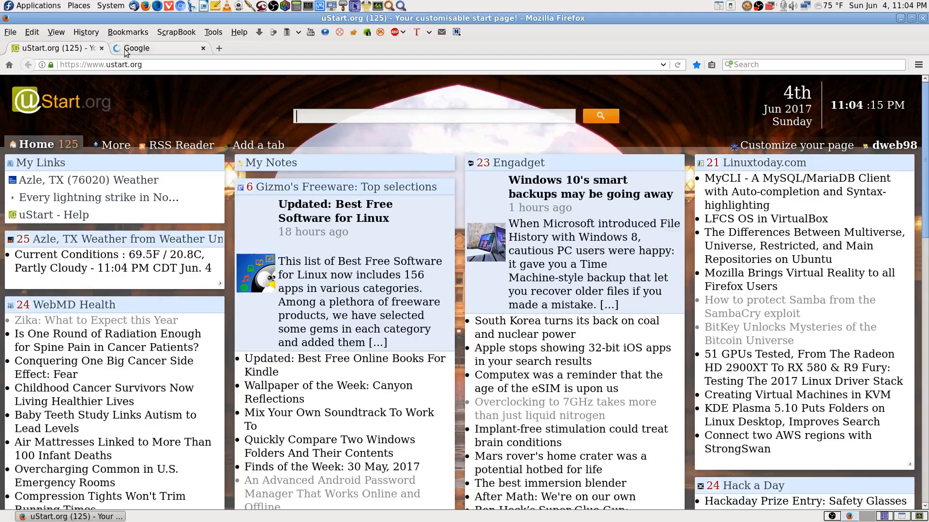
click(159, 50)
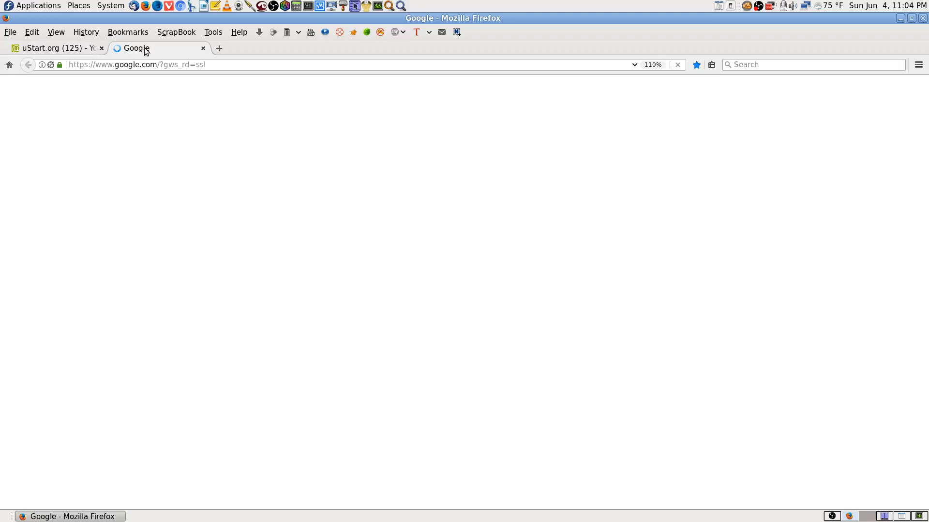
click(88, 34)
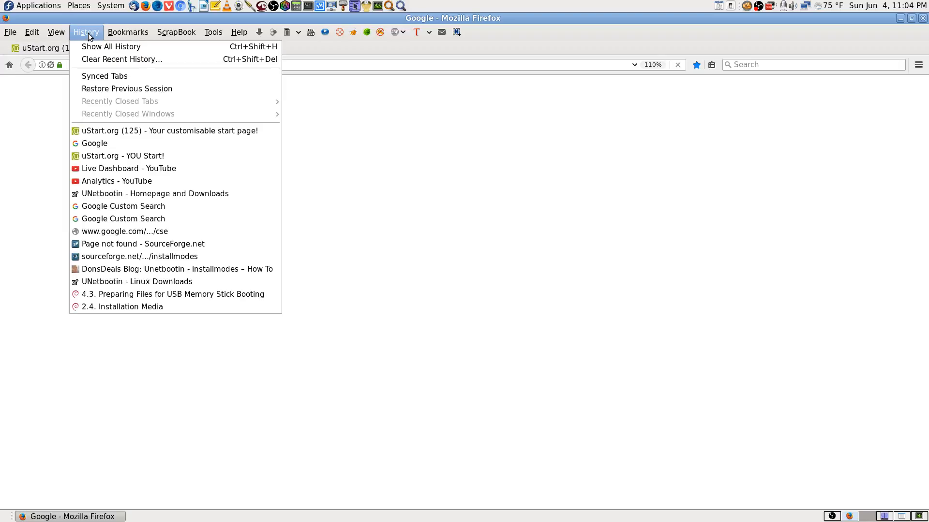
click(128, 171)
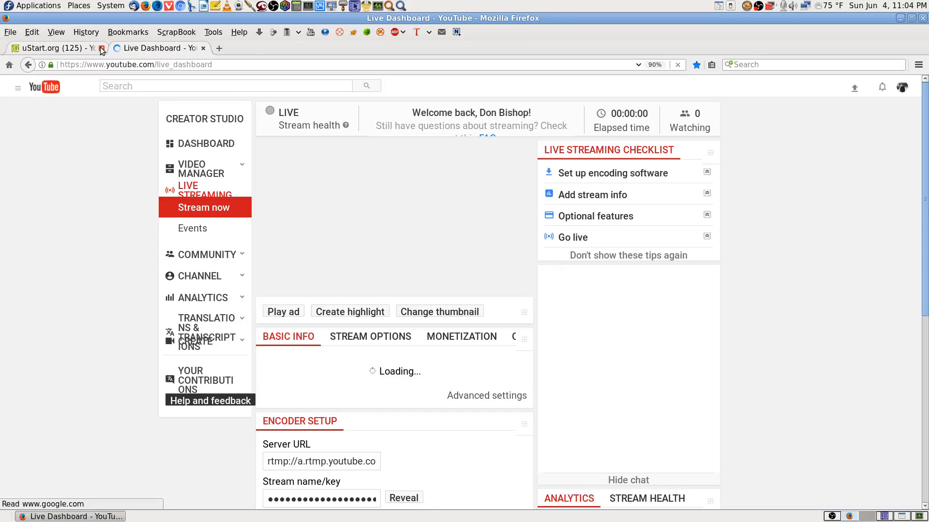
click(101, 48)
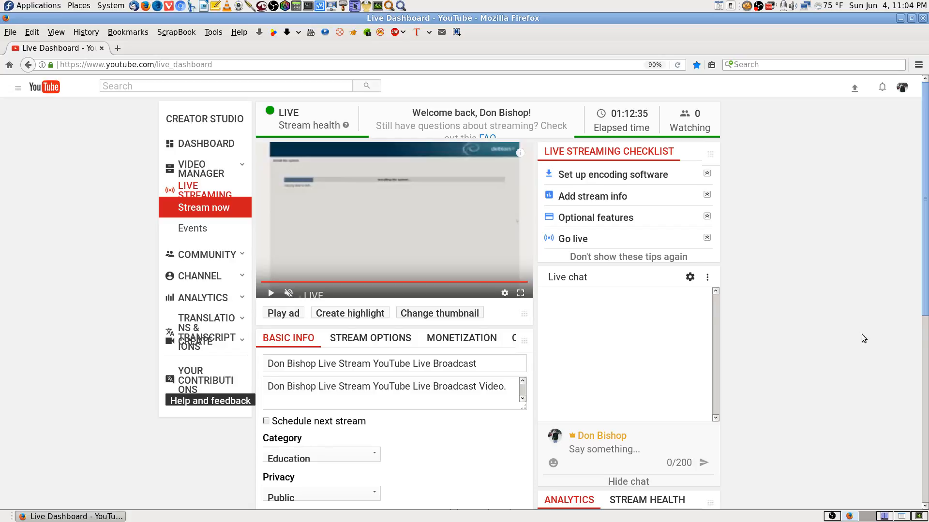
click(920, 516)
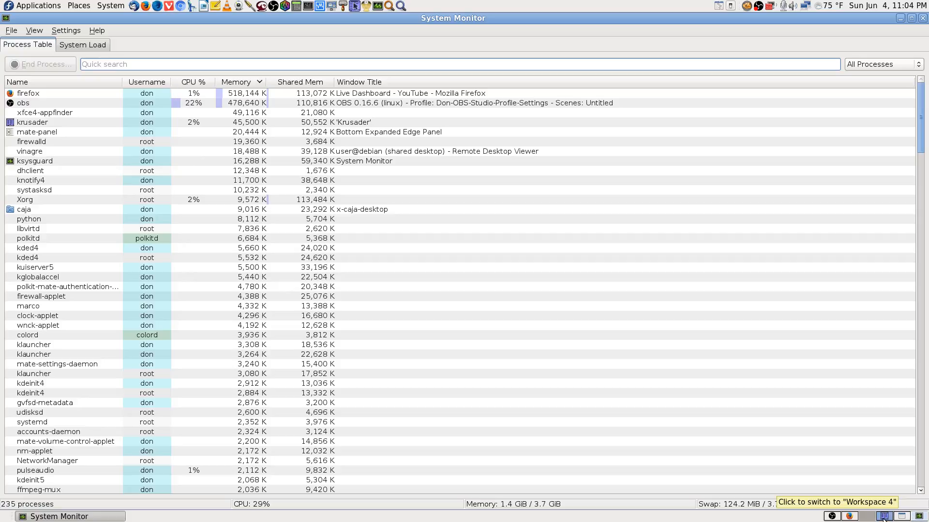
click(850, 517)
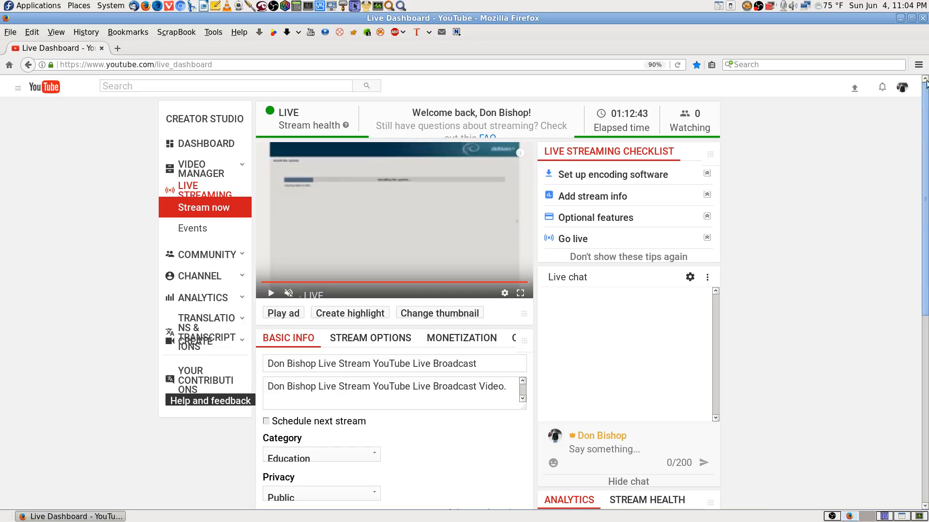
Step: Close Firefox and return to the Debian installer in Remote Desktop Viewer at full screen
click(922, 18)
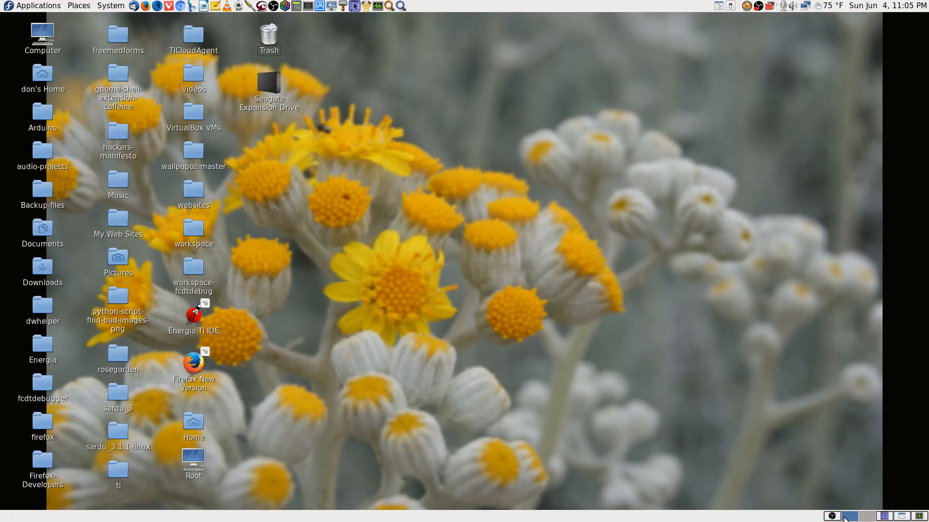
click(884, 516)
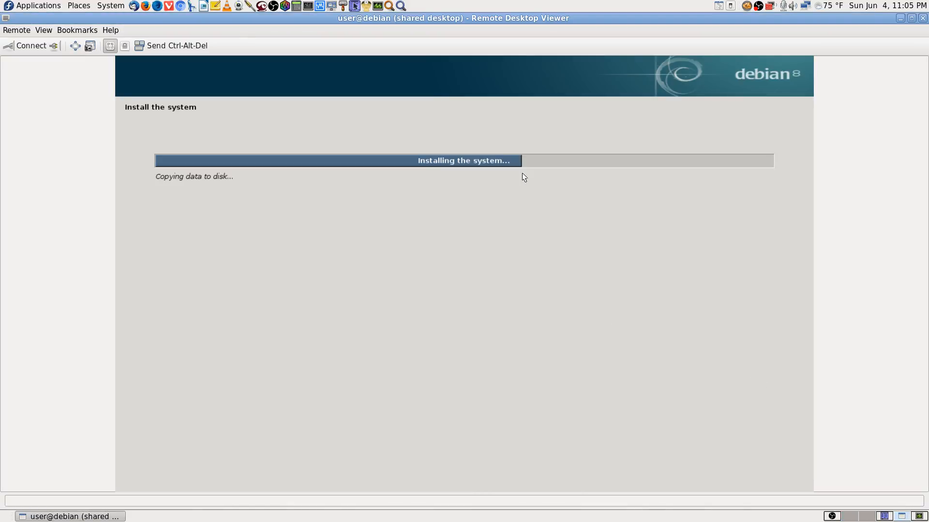
click(76, 47)
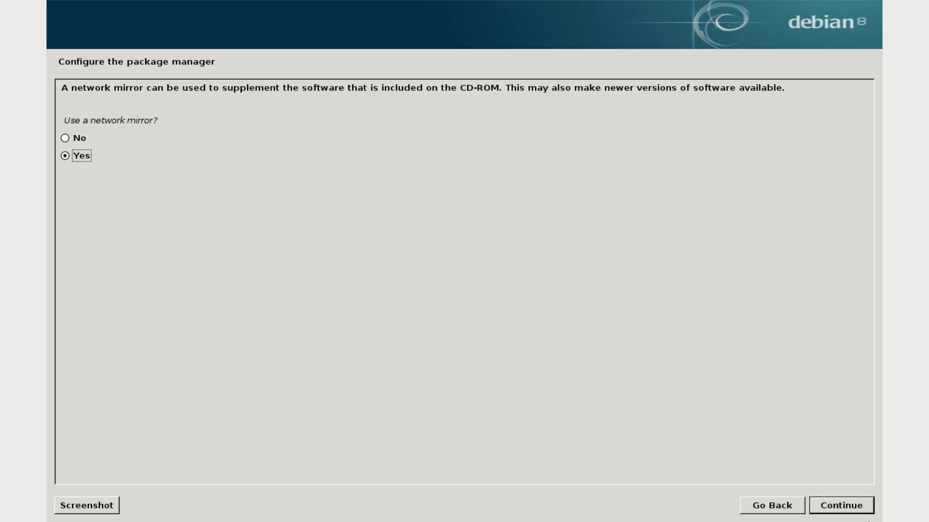
Step: Configure the package manager to use the United States network mirror ftp.us.debian.org with a blank HTTP proxy
click(866, 505)
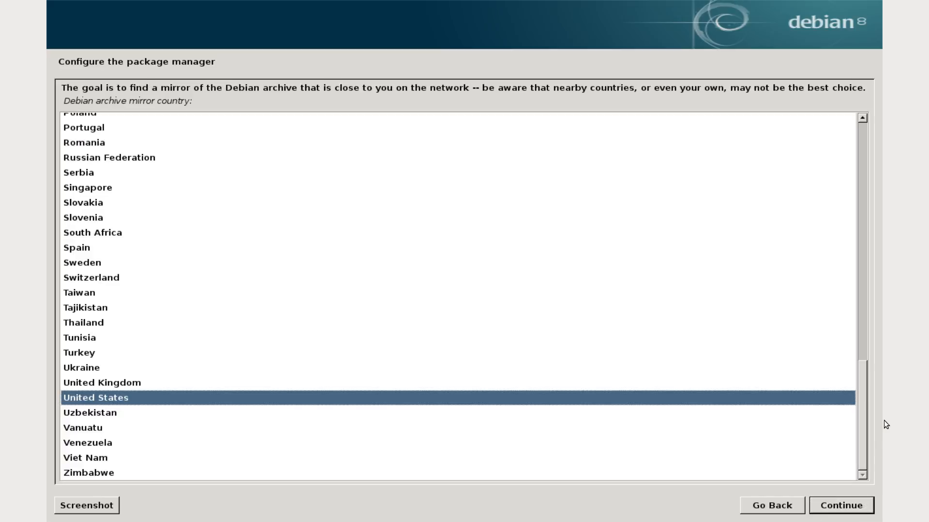
click(865, 503)
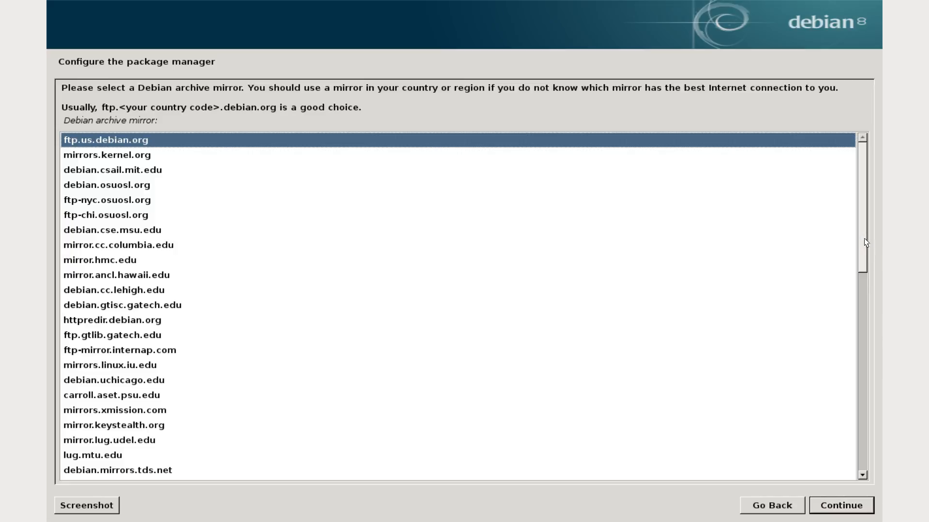
drag(861, 234, 874, 459)
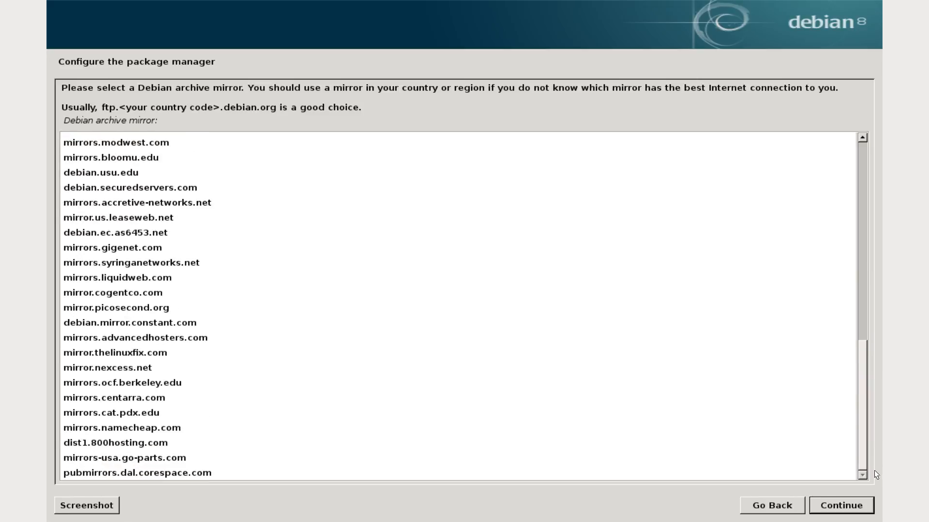
drag(875, 470, 915, 199)
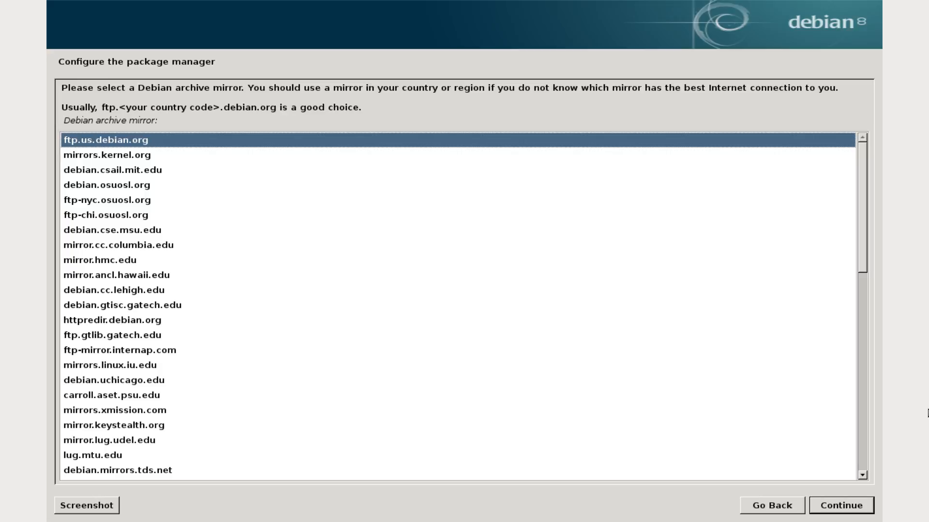
drag(862, 273, 880, 476)
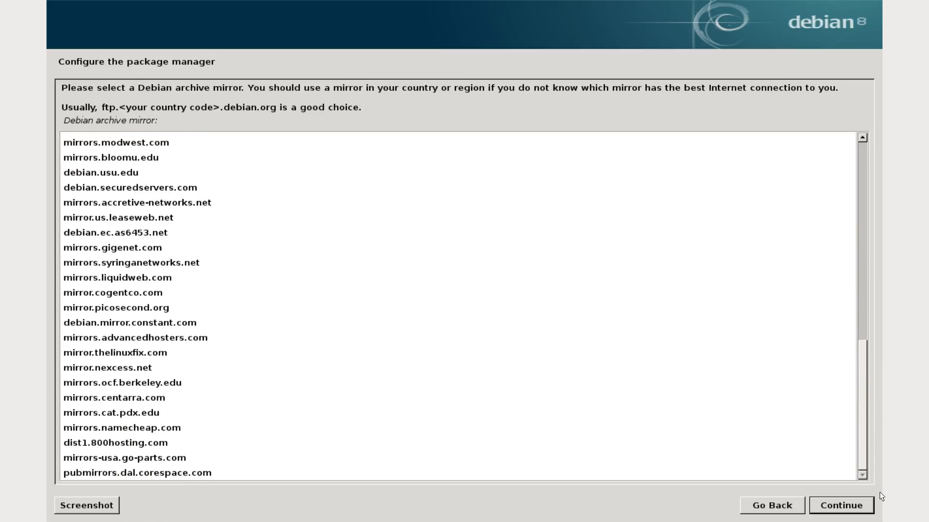
drag(888, 449, 904, 110)
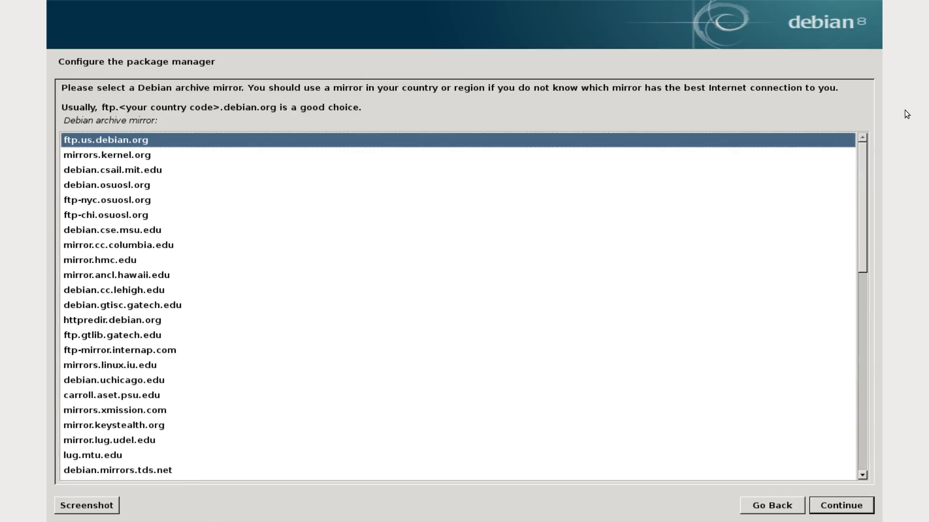
click(871, 506)
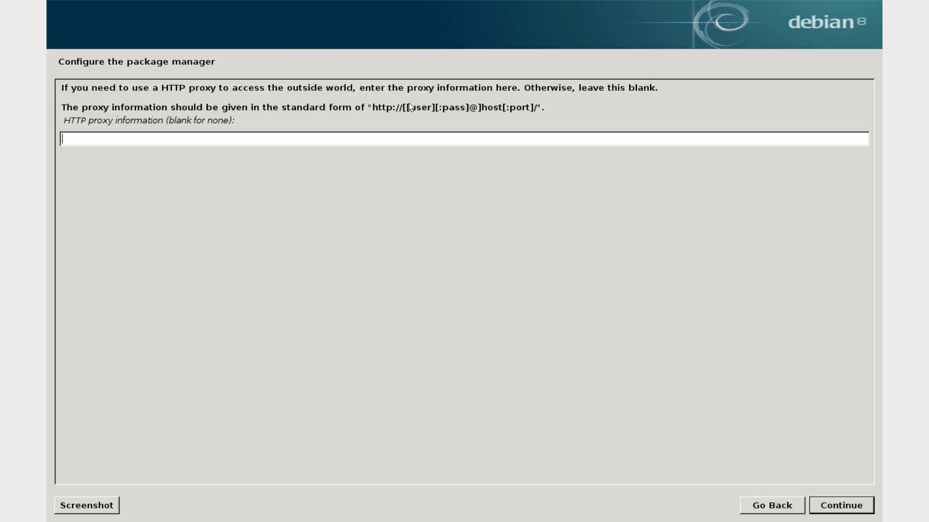
click(858, 504)
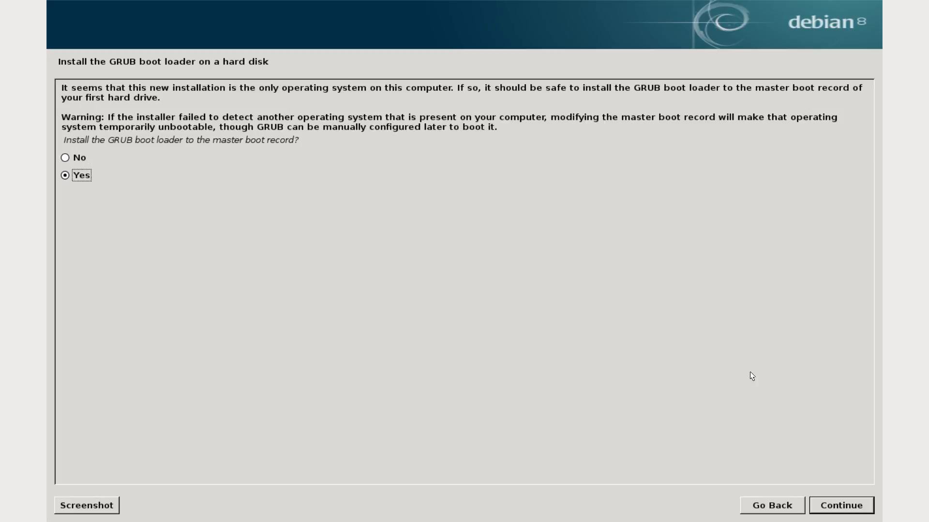
Step: Install the GRUB boot loader to the master boot record of /dev/sda and finish the installation
click(866, 504)
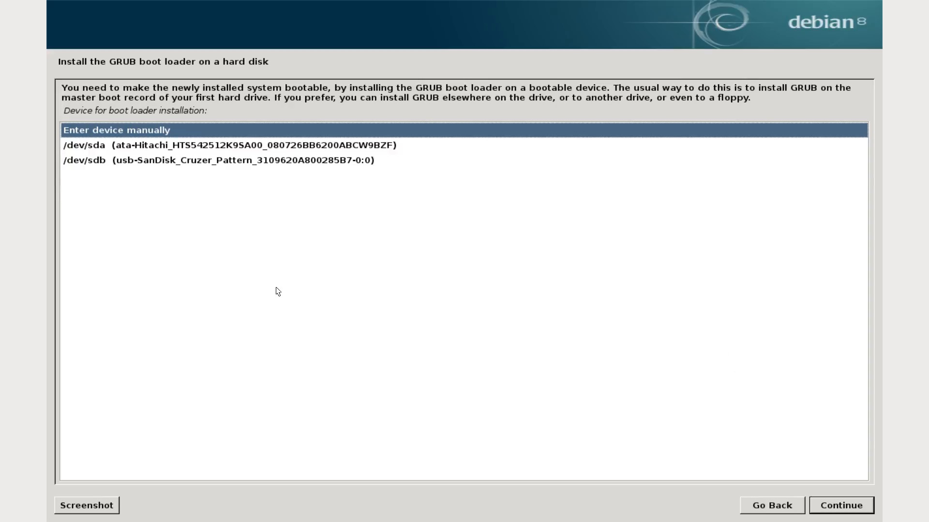
click(208, 148)
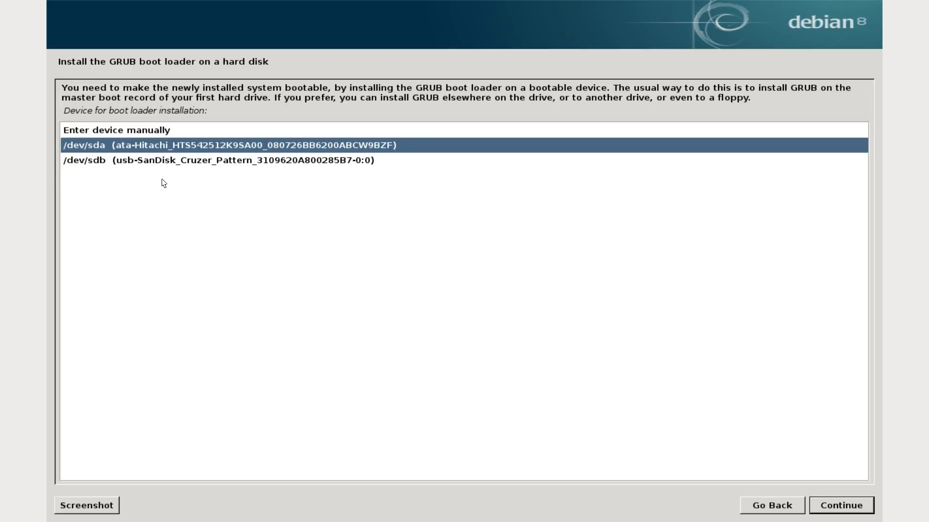
click(862, 507)
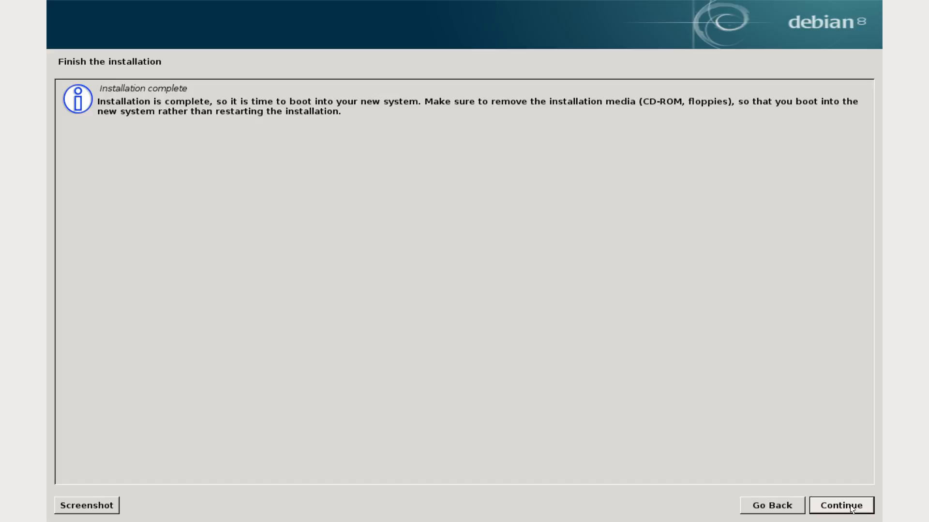
click(865, 506)
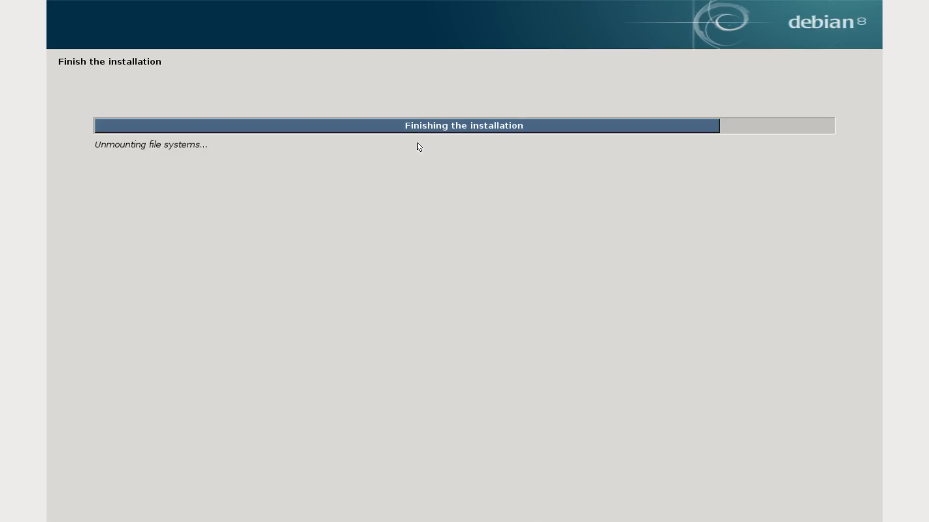
Step: Leave the remote viewer's full-screen mode, switch to OBS, and change the live scene to Cam 2 and Desktop
mouse_move(412, 4)
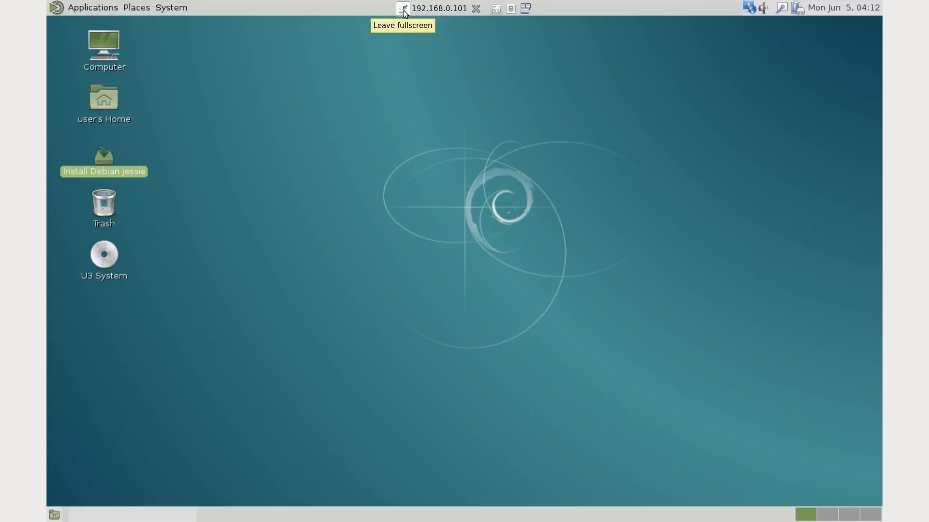
click(403, 9)
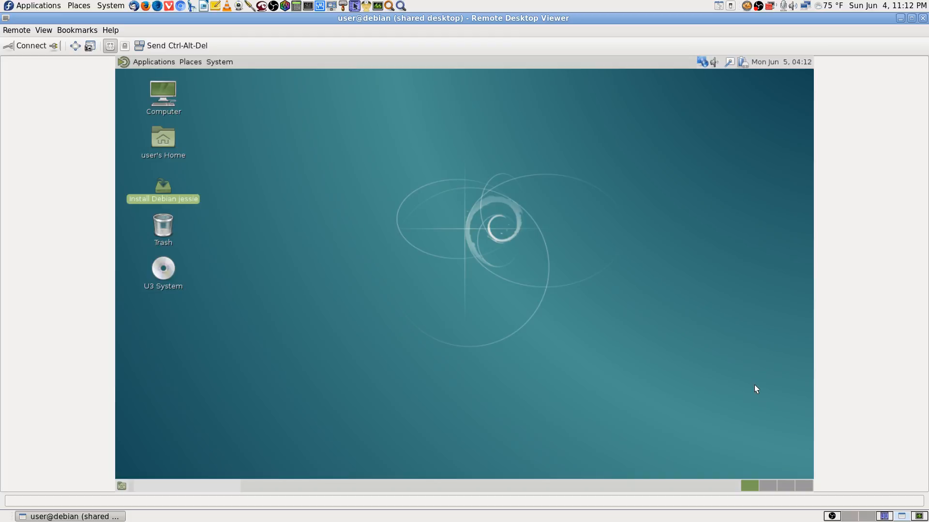
click(832, 516)
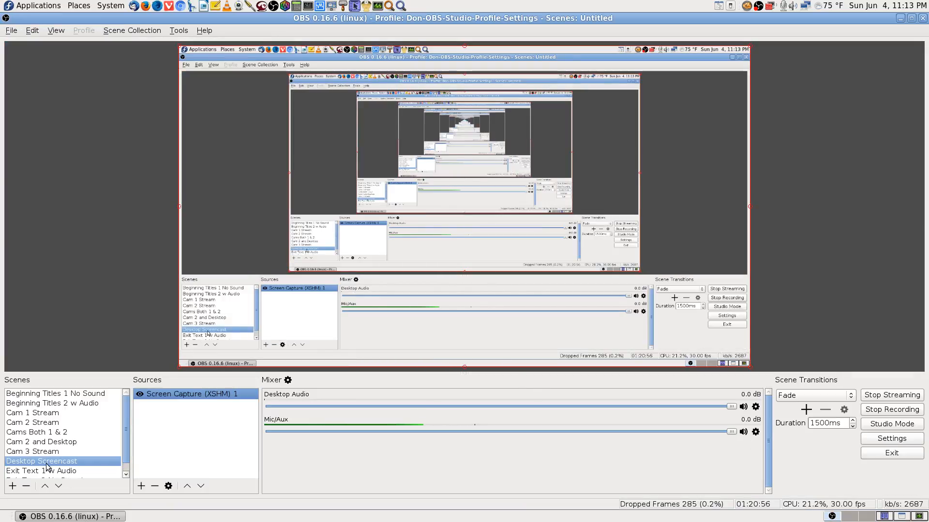
click(43, 419)
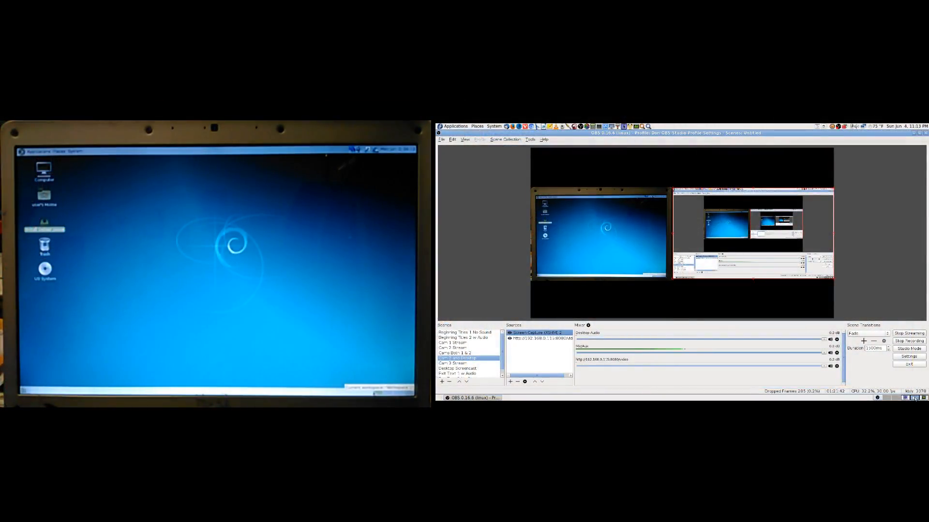
Step: Switch back to Remote Desktop Viewer and look through the remote Debian desktop's Applications categories and its clock calendar
click(914, 398)
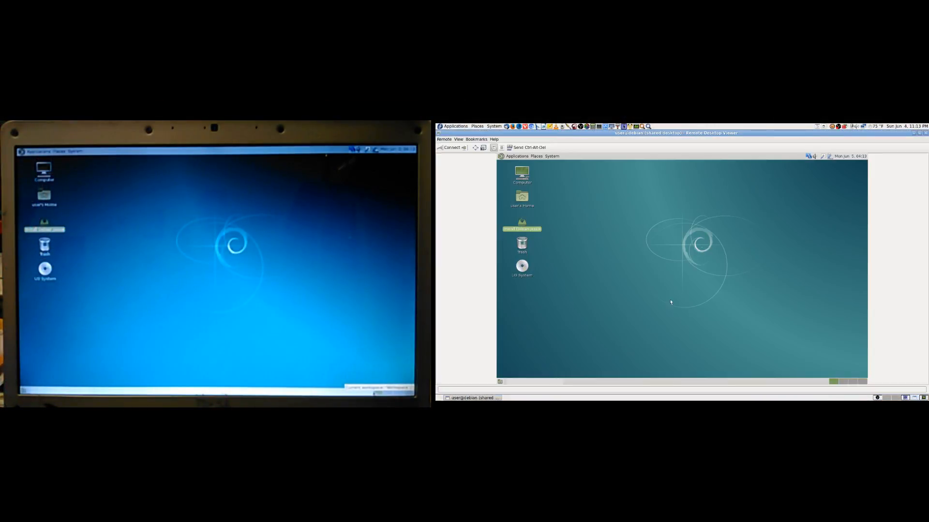
click(505, 157)
mouse_move(527, 226)
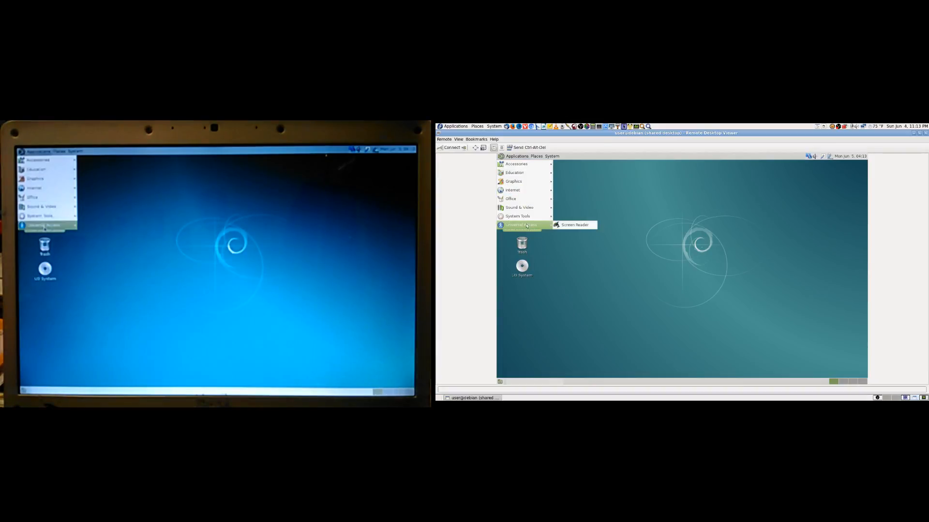
click(739, 208)
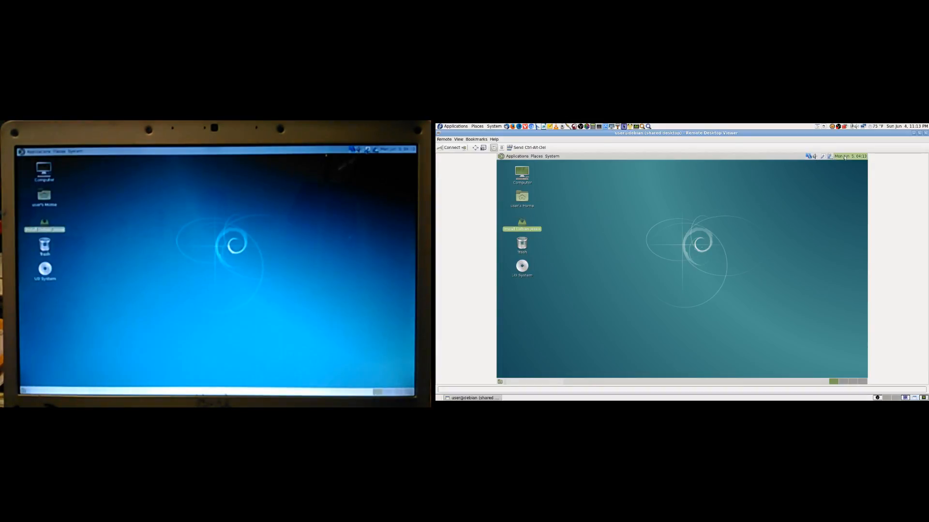
click(832, 157)
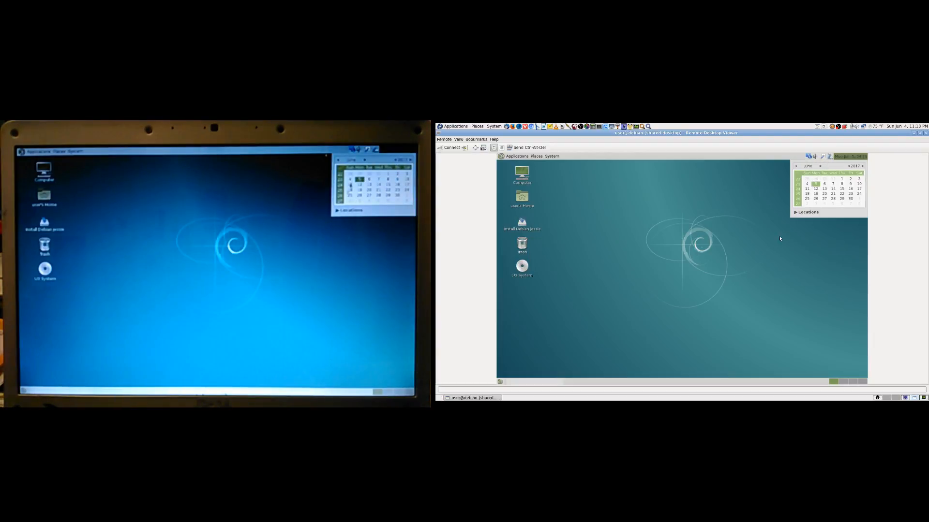
click(846, 157)
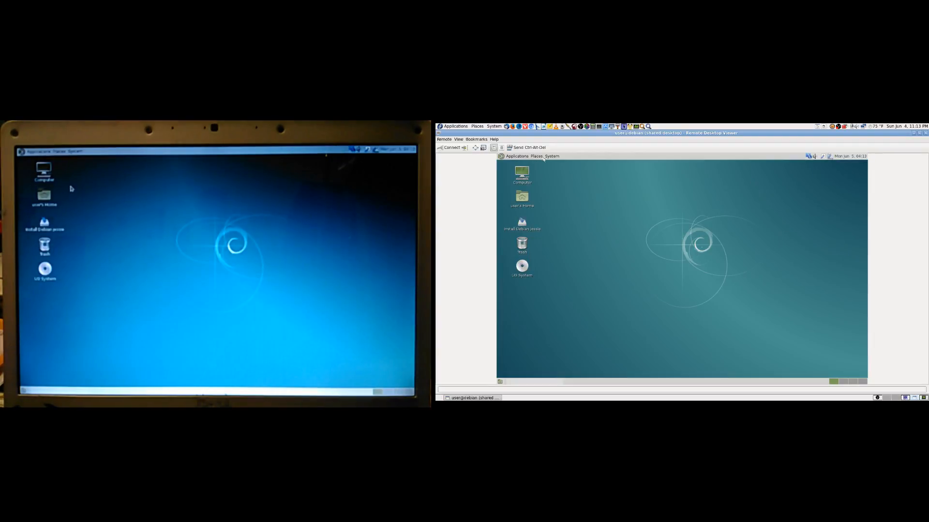
Step: Shut down the remote Debian live system and confirm the shutdown
click(552, 156)
click(566, 221)
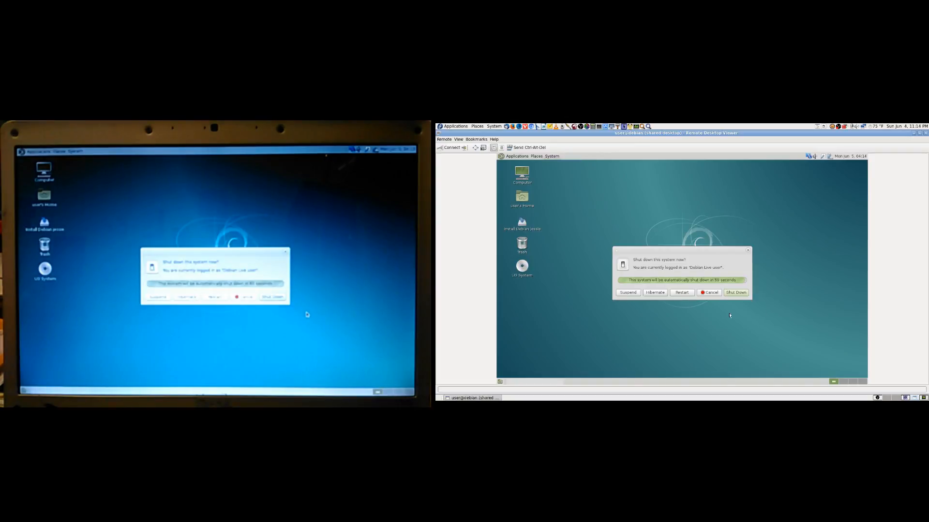
click(736, 293)
click(702, 285)
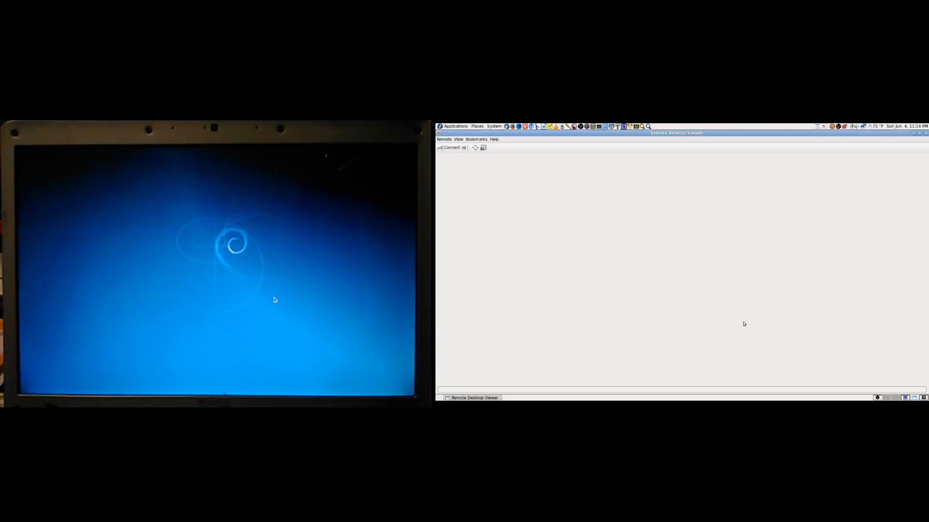
Step: Close Remote Desktop Viewer, switch to OBS, and change the live scene to Cam 2 Stream
click(925, 133)
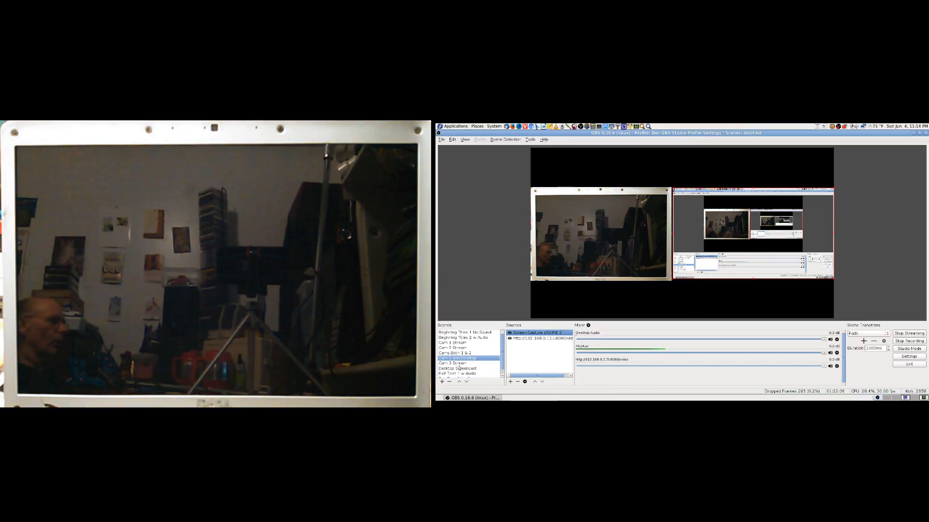
click(455, 348)
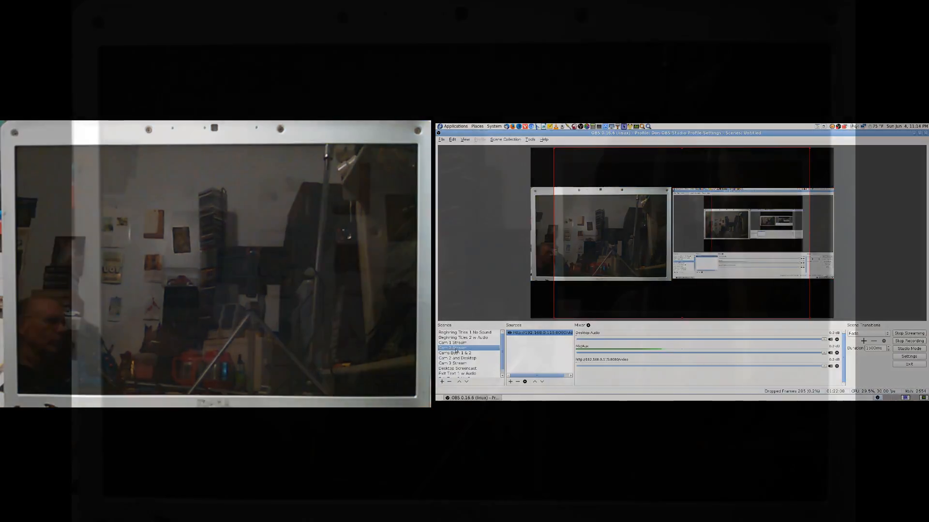